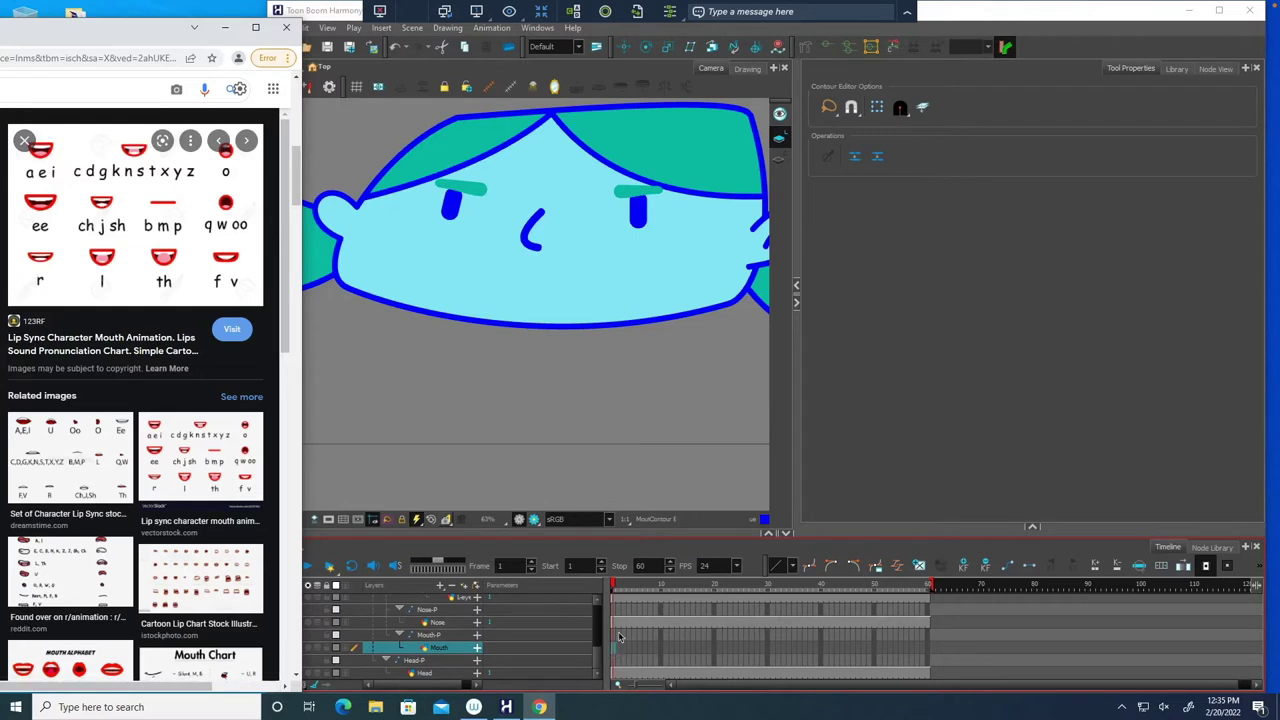
- Switch to Toon Boom Harmony and draw a blue open smiling mouth outline below the nose with the Brush on the Mouth layer
click(506, 707)
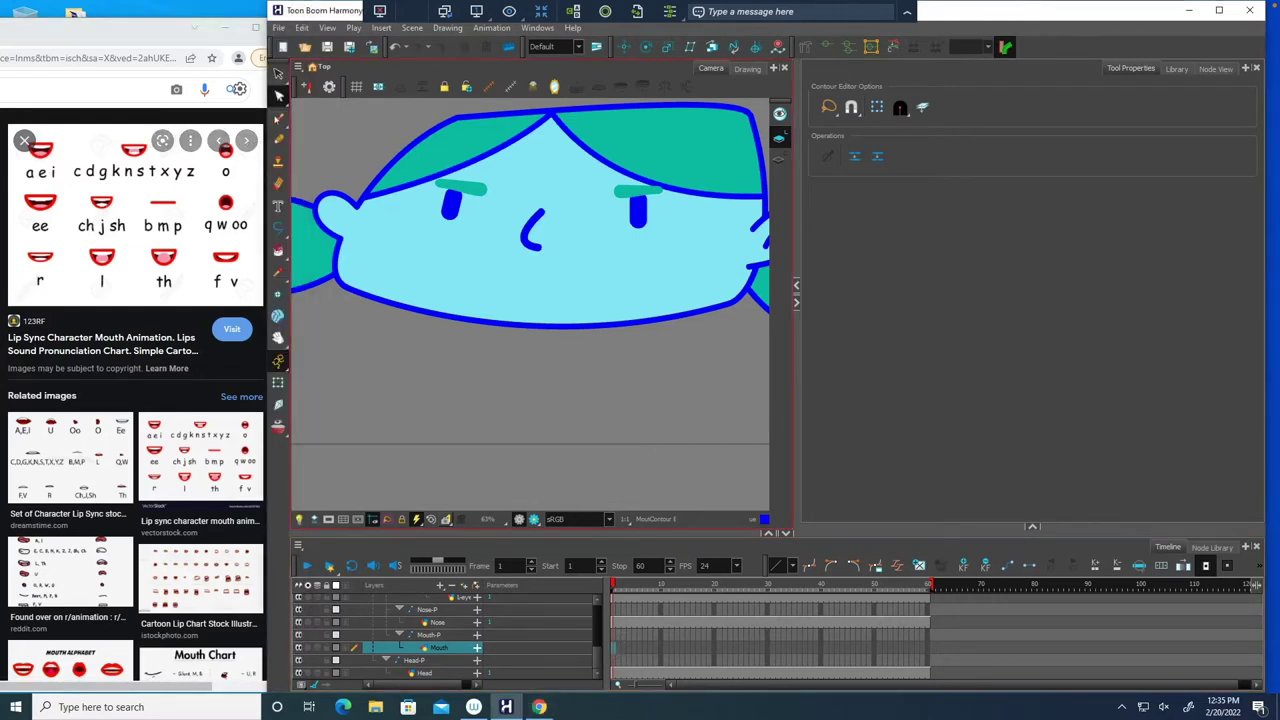
click(278, 118)
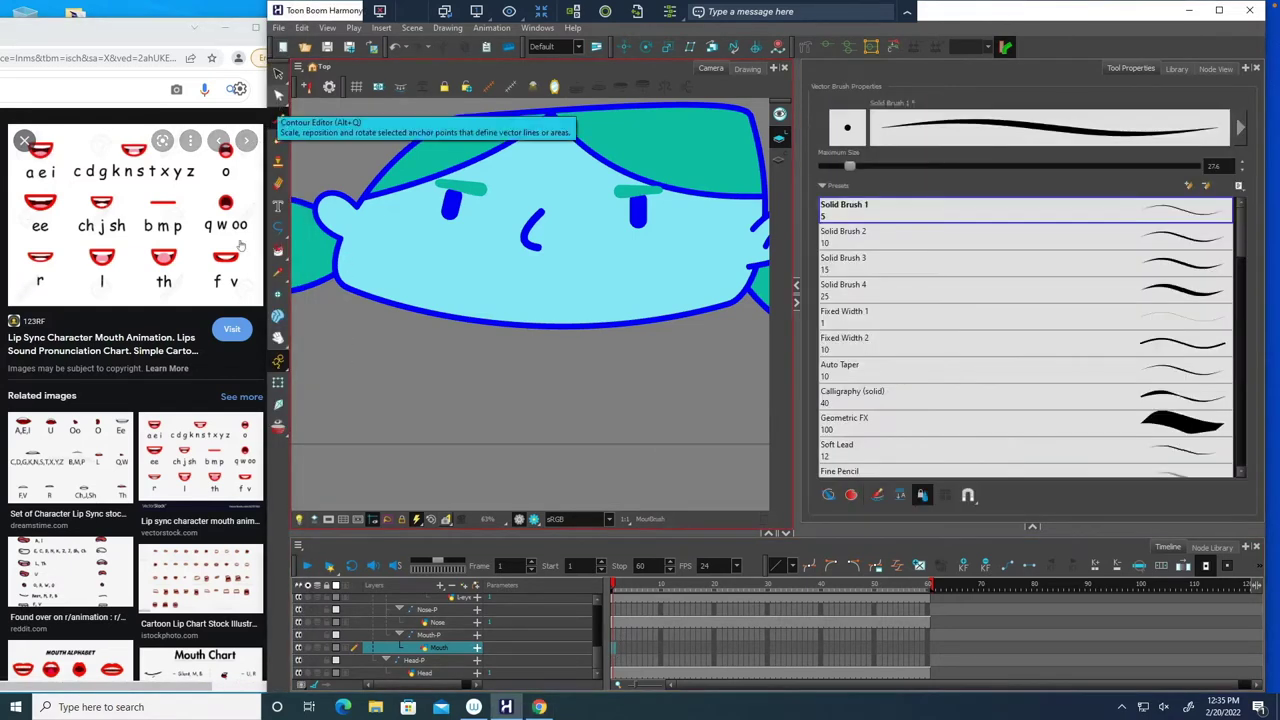
click(1033, 526)
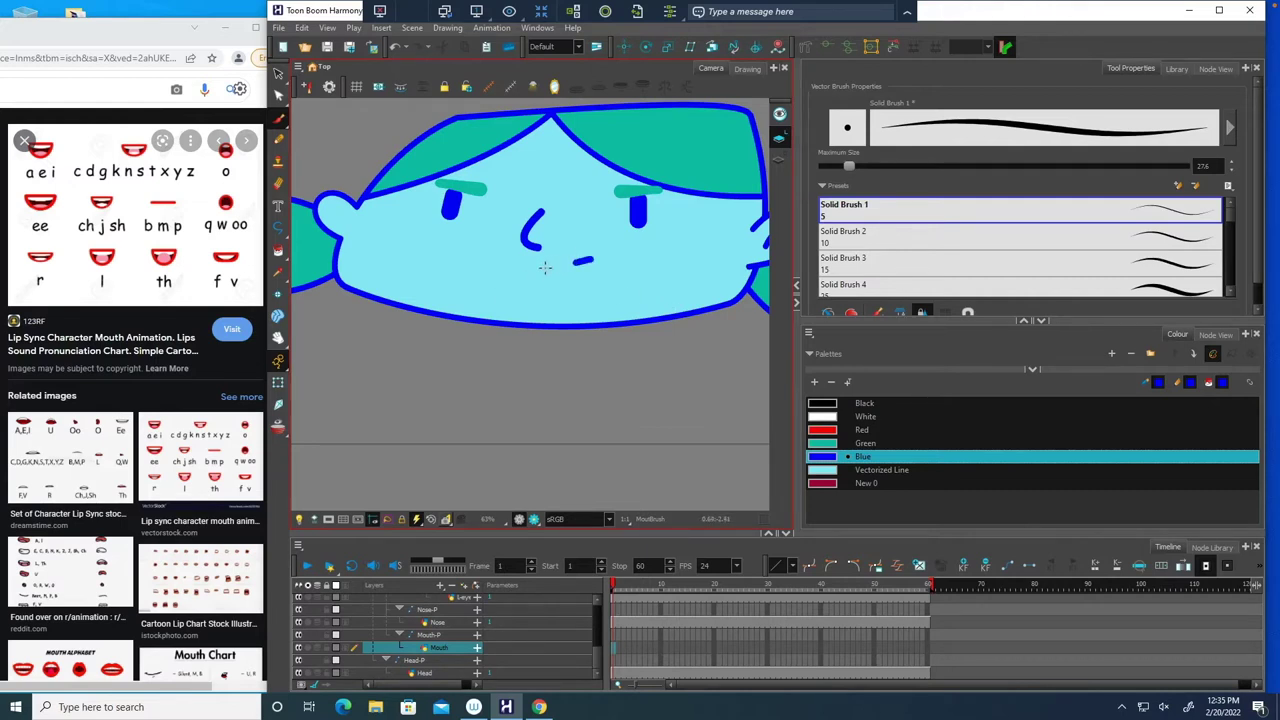
drag(544, 267, 470, 258)
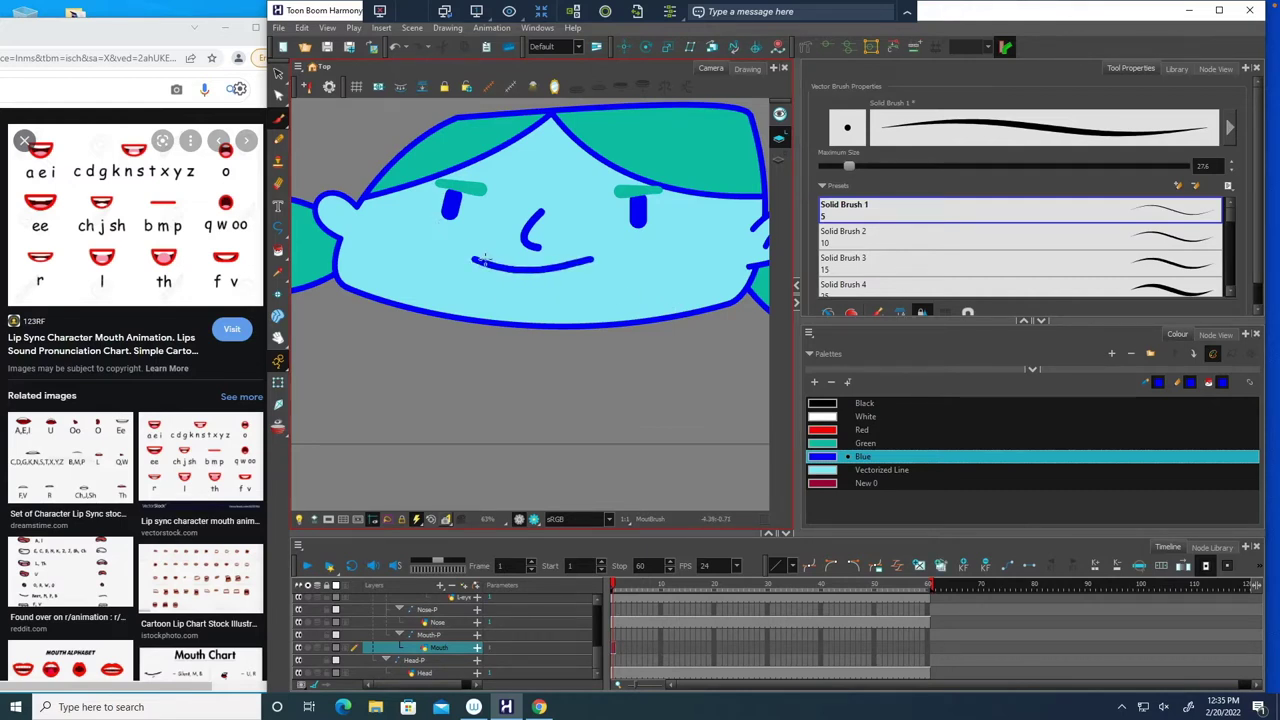
mouse_move(477, 264)
mouse_down()
mouse_move(556, 294)
mouse_move(587, 254)
mouse_up()
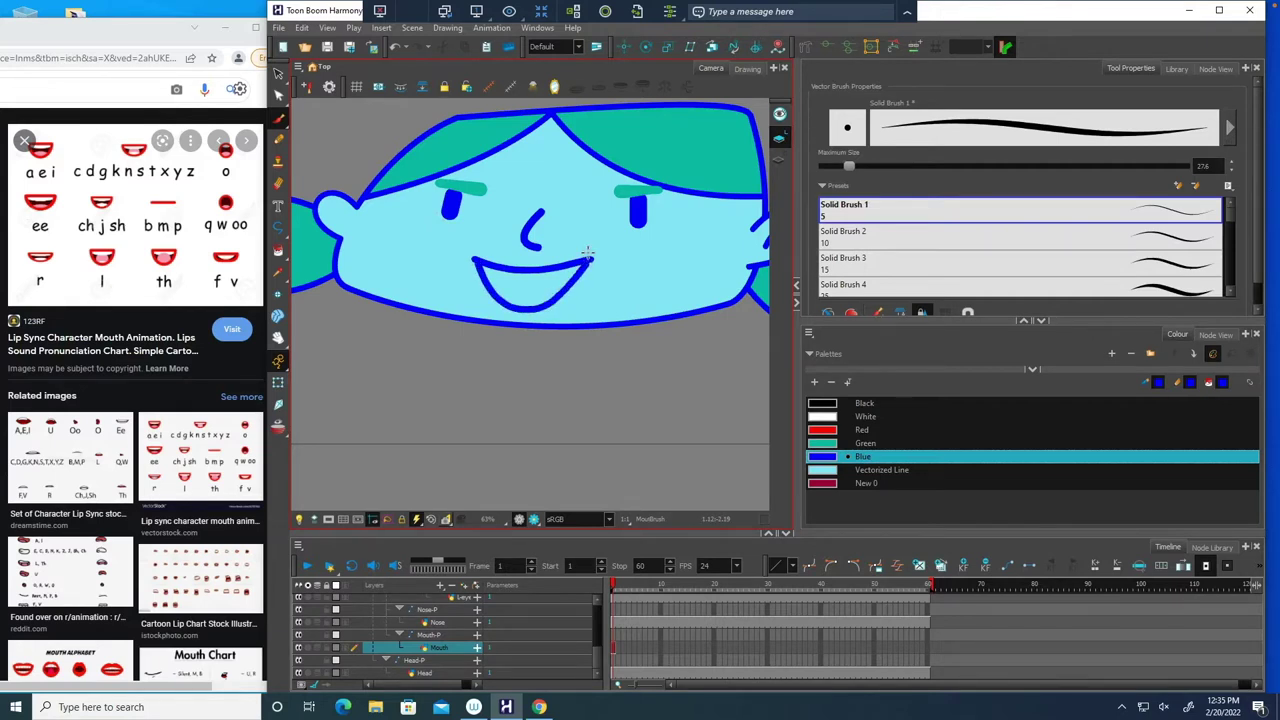
- Brush a white teeth line across the upper part of the mouth and a red tongue arc at its lower edge
click(824, 416)
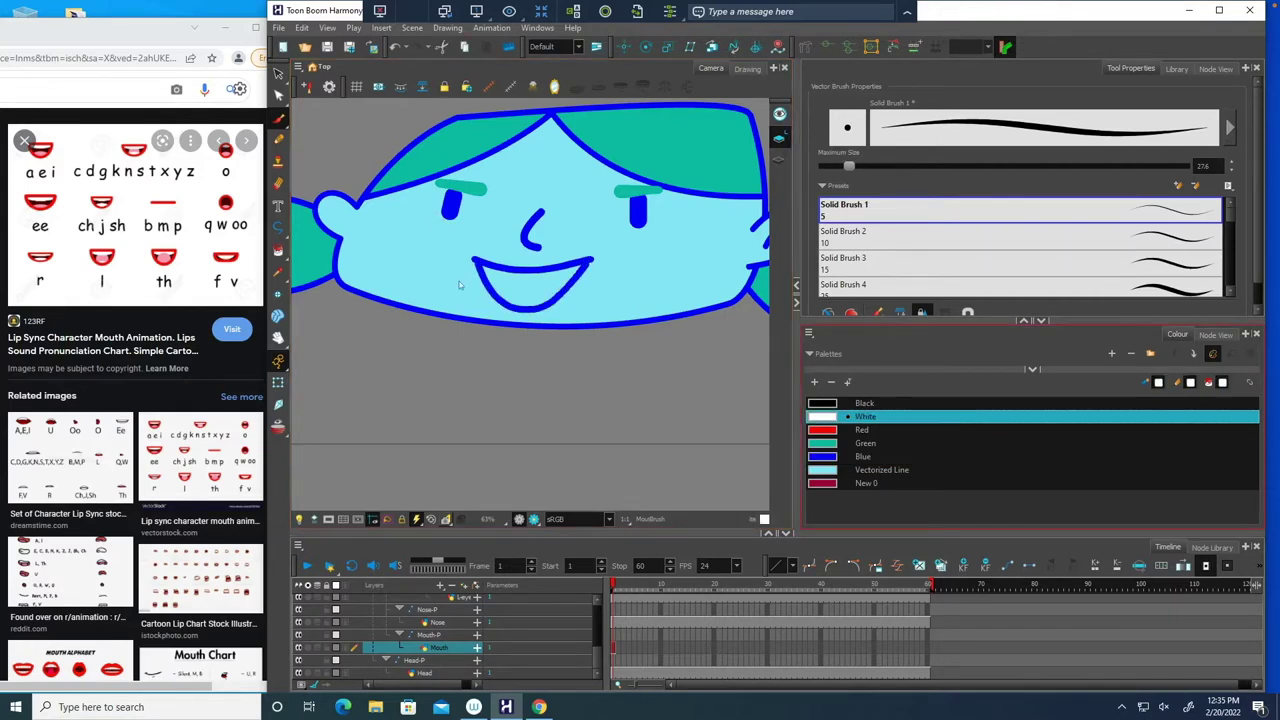
mouse_move(591, 268)
mouse_down()
mouse_move(505, 282)
mouse_move(487, 248)
mouse_up()
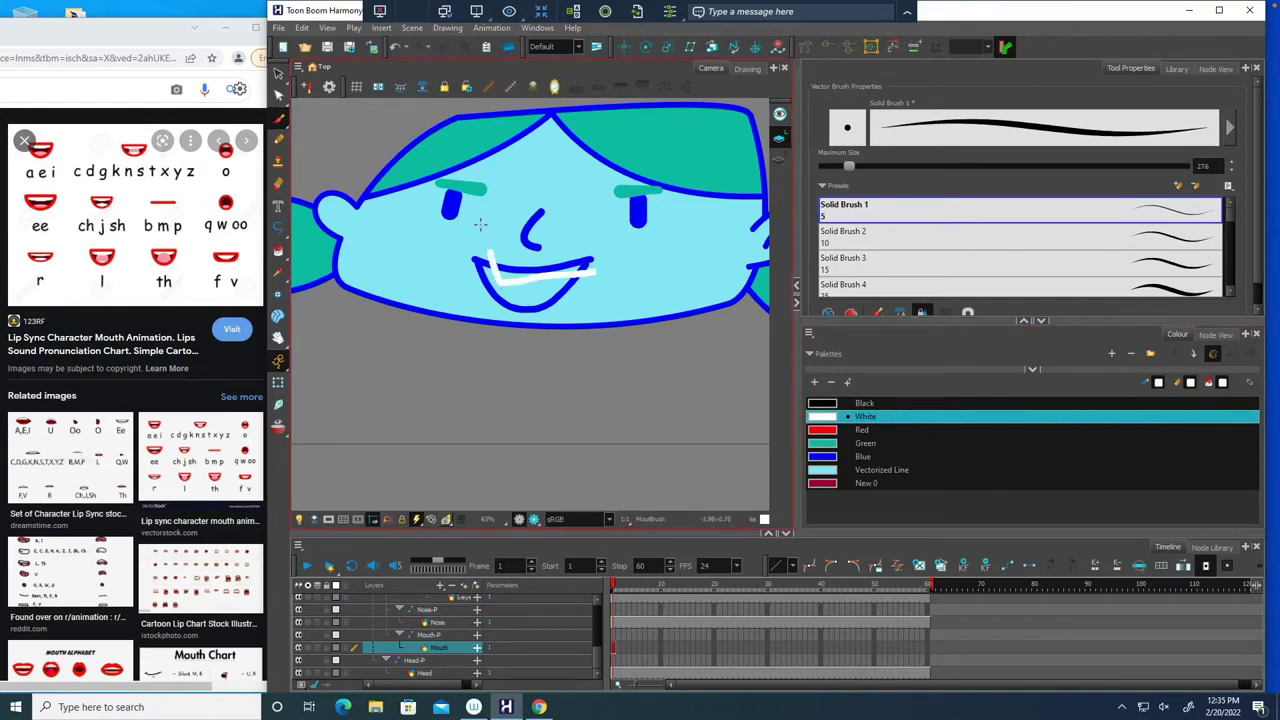
click(396, 52)
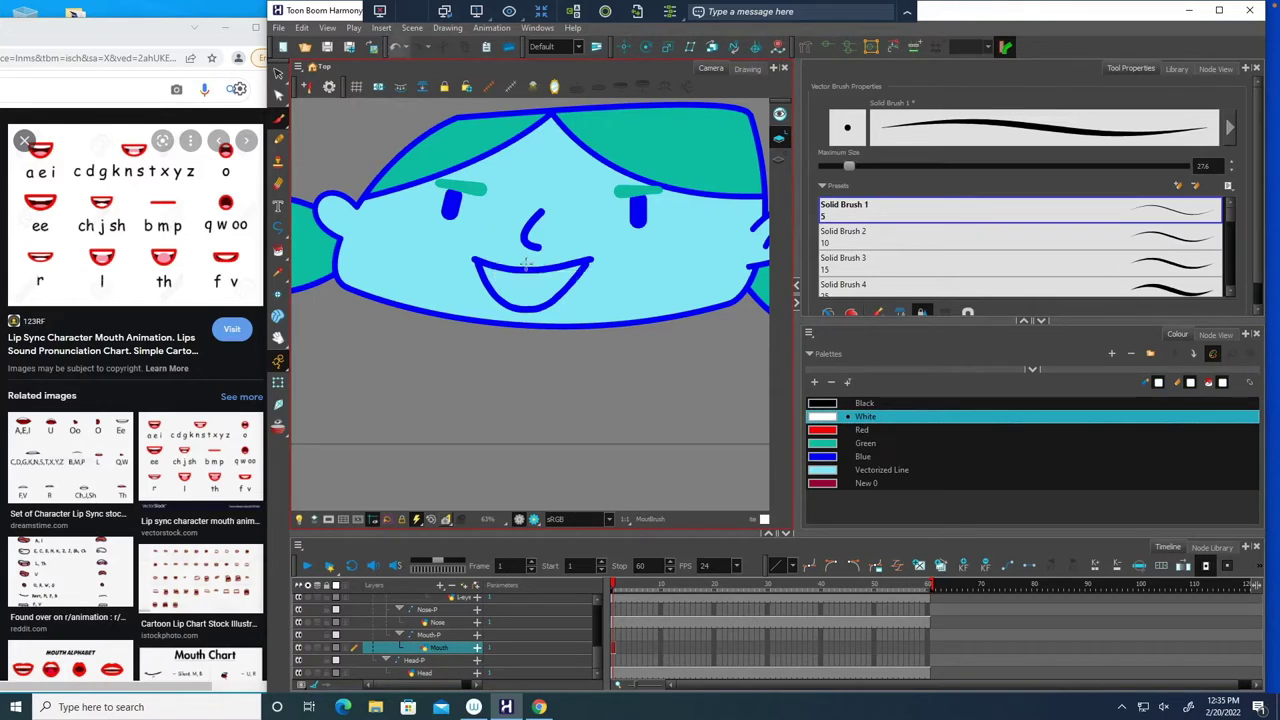
drag(503, 280, 596, 268)
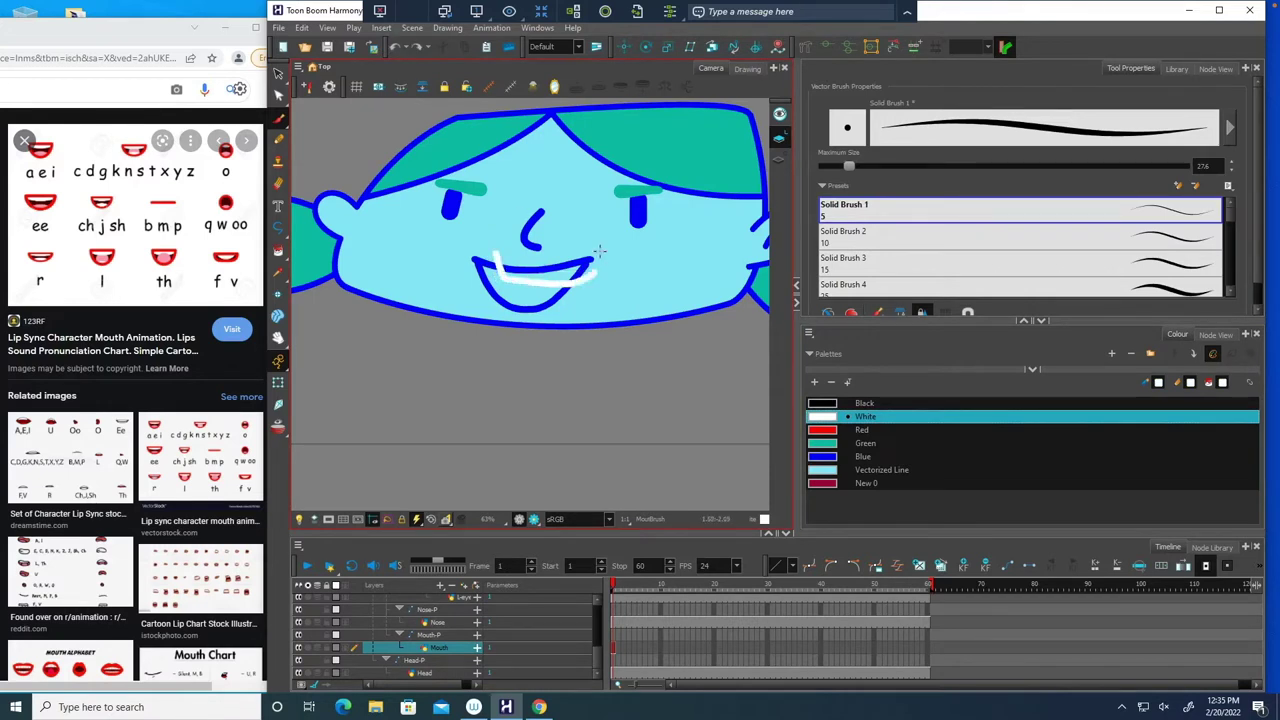
click(822, 430)
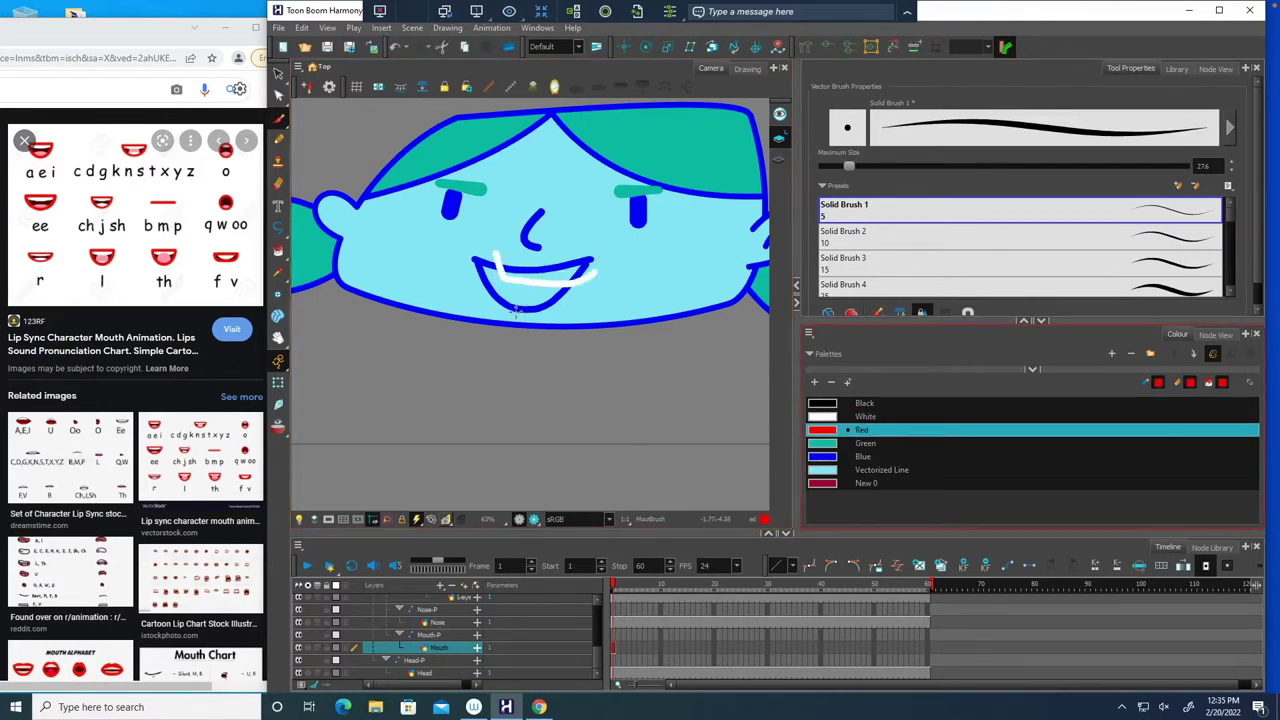
drag(513, 314, 562, 305)
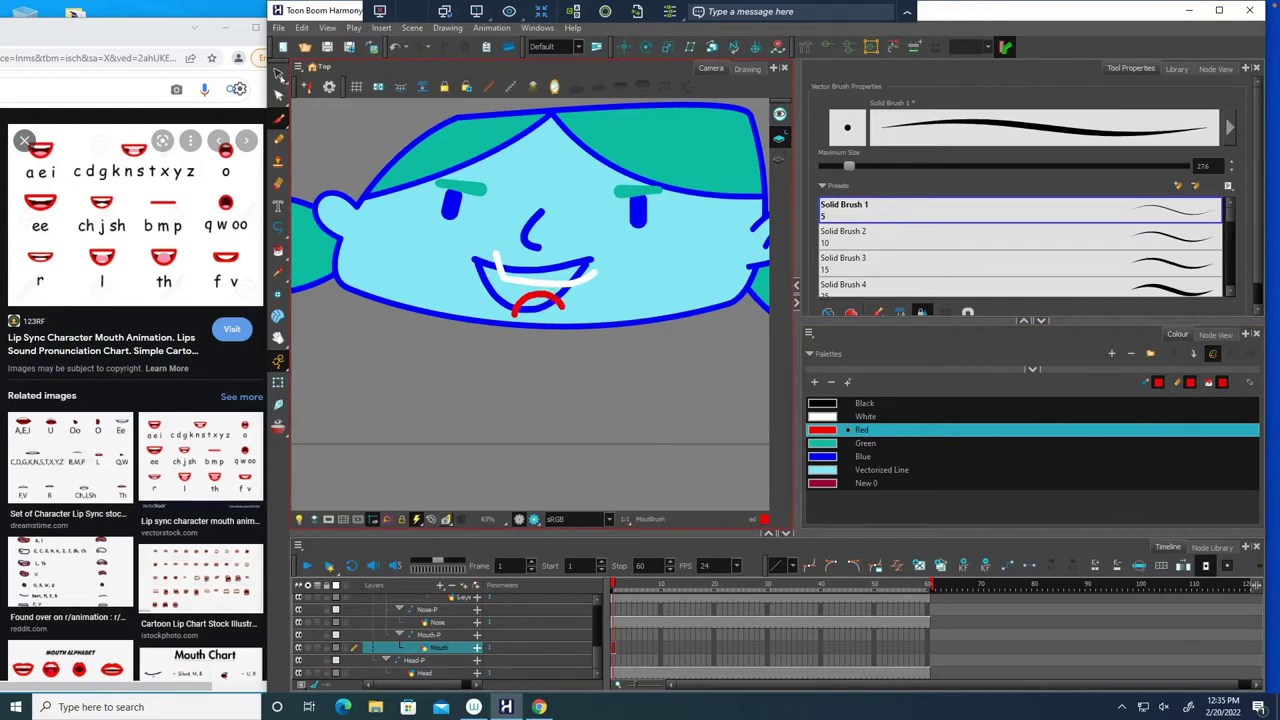
- Trim the ends of the white and red strokes that overhang the mouth outline with the Cutter
click(279, 75)
click(280, 76)
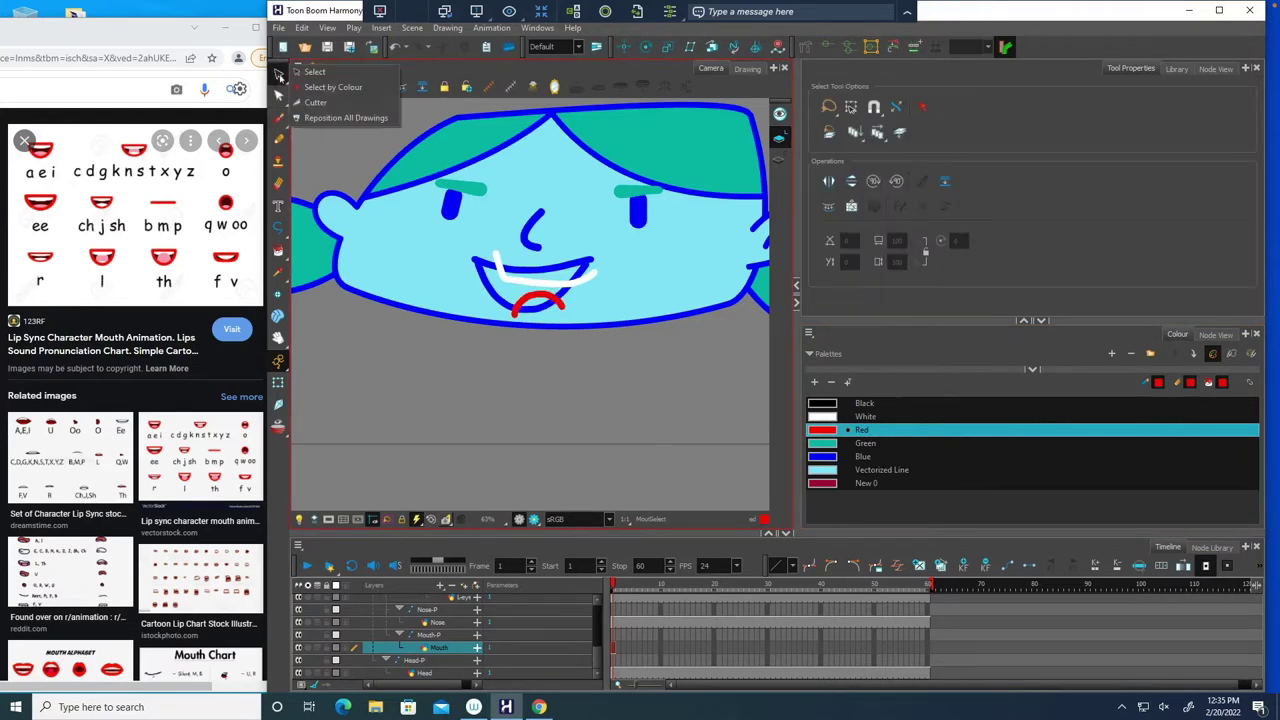
click(315, 102)
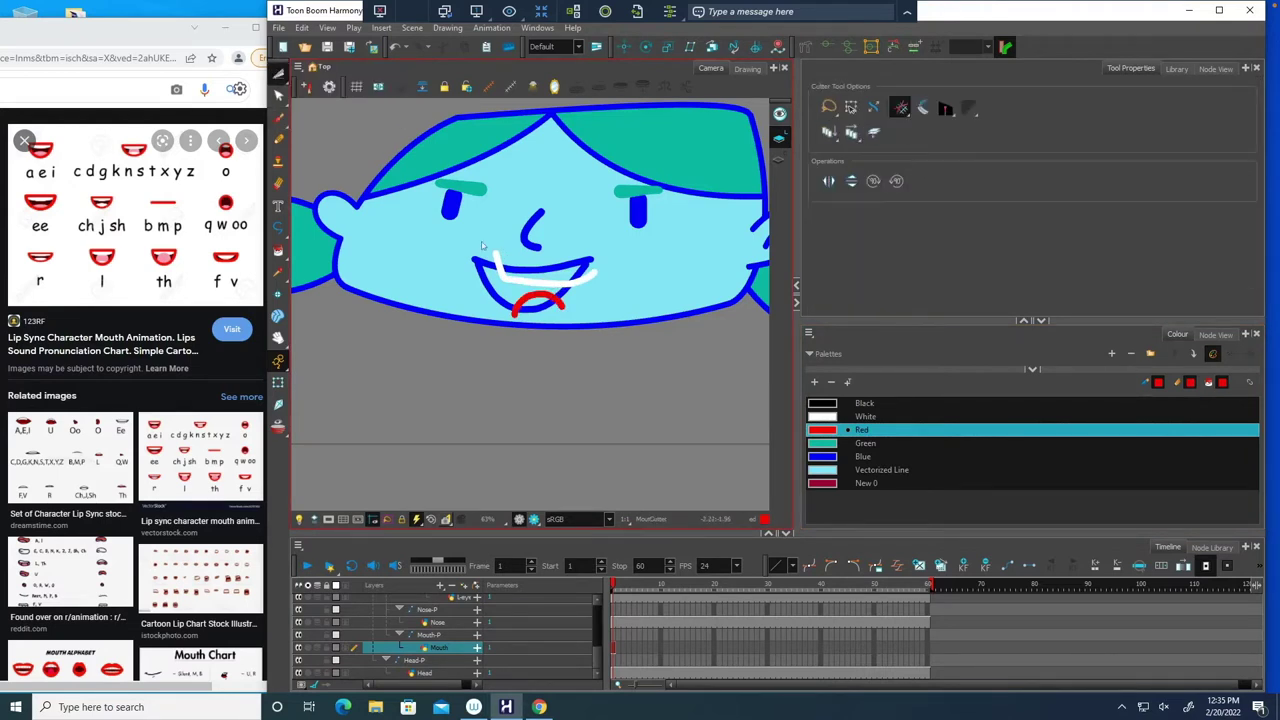
drag(589, 283, 562, 305)
- Select the blue upper and lower mouth outlines and bring them to the front
click(279, 75)
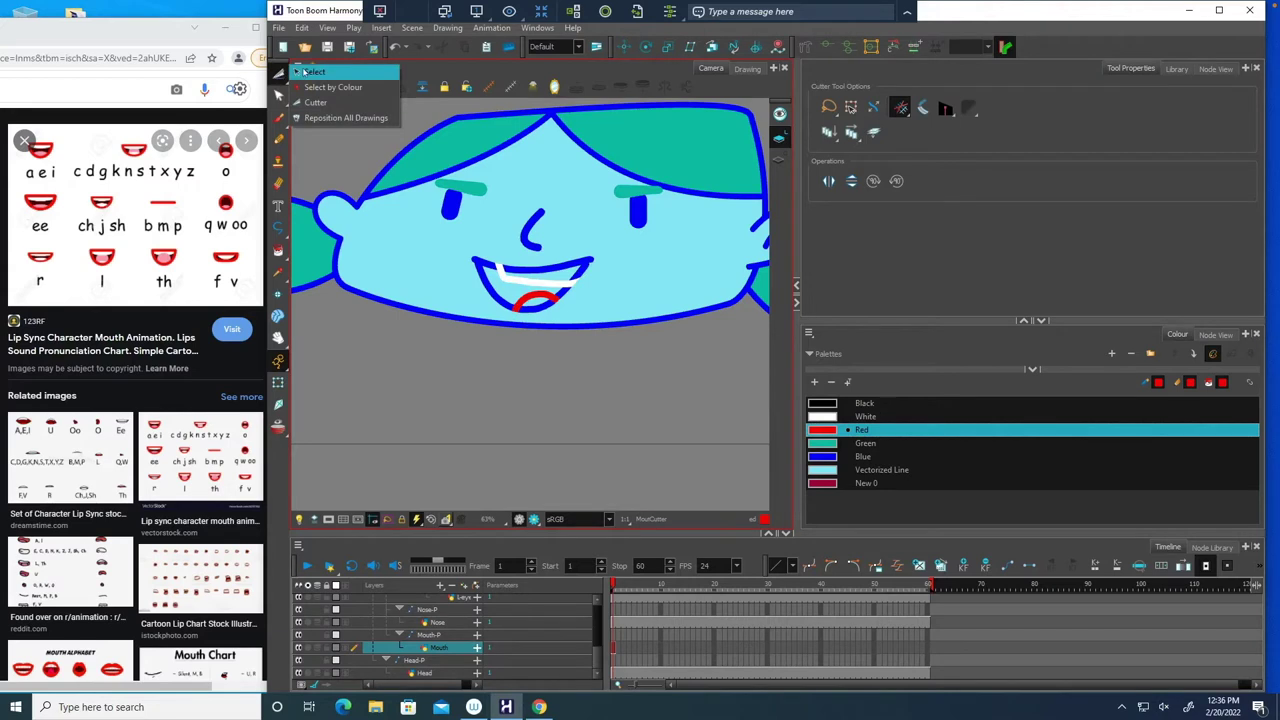
click(304, 72)
click(496, 286)
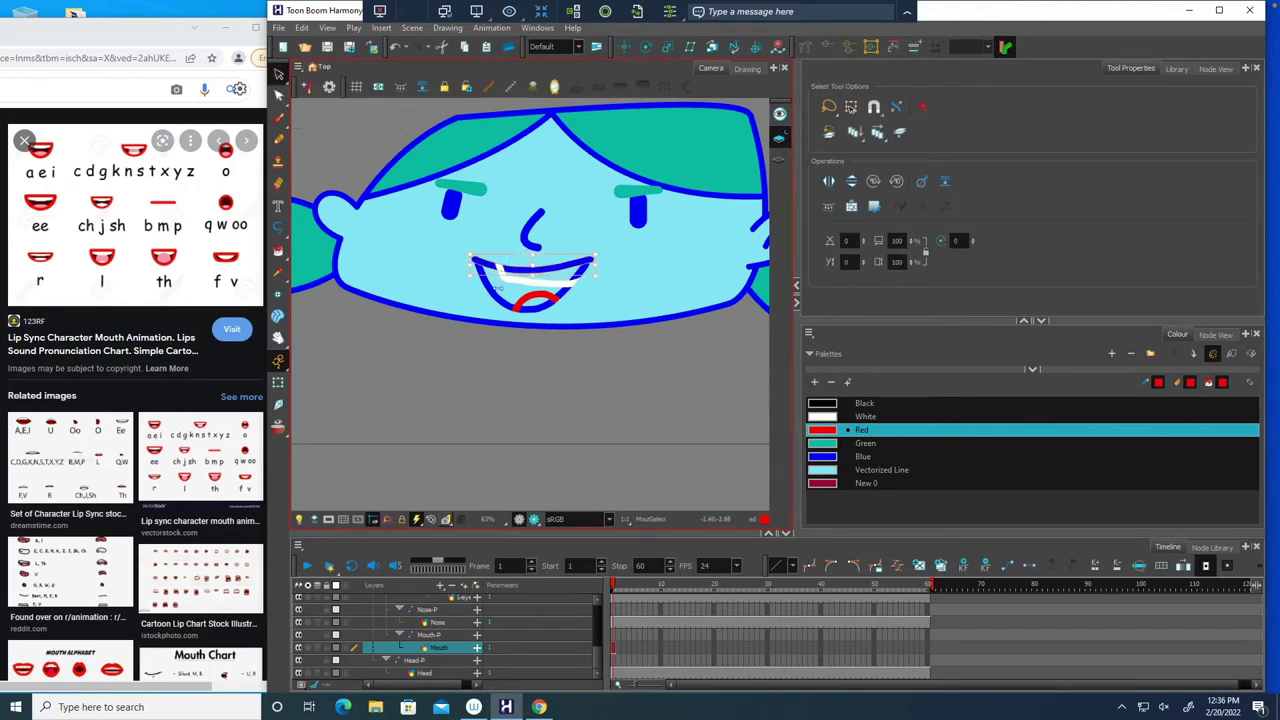
click(492, 291)
right_click(479, 262)
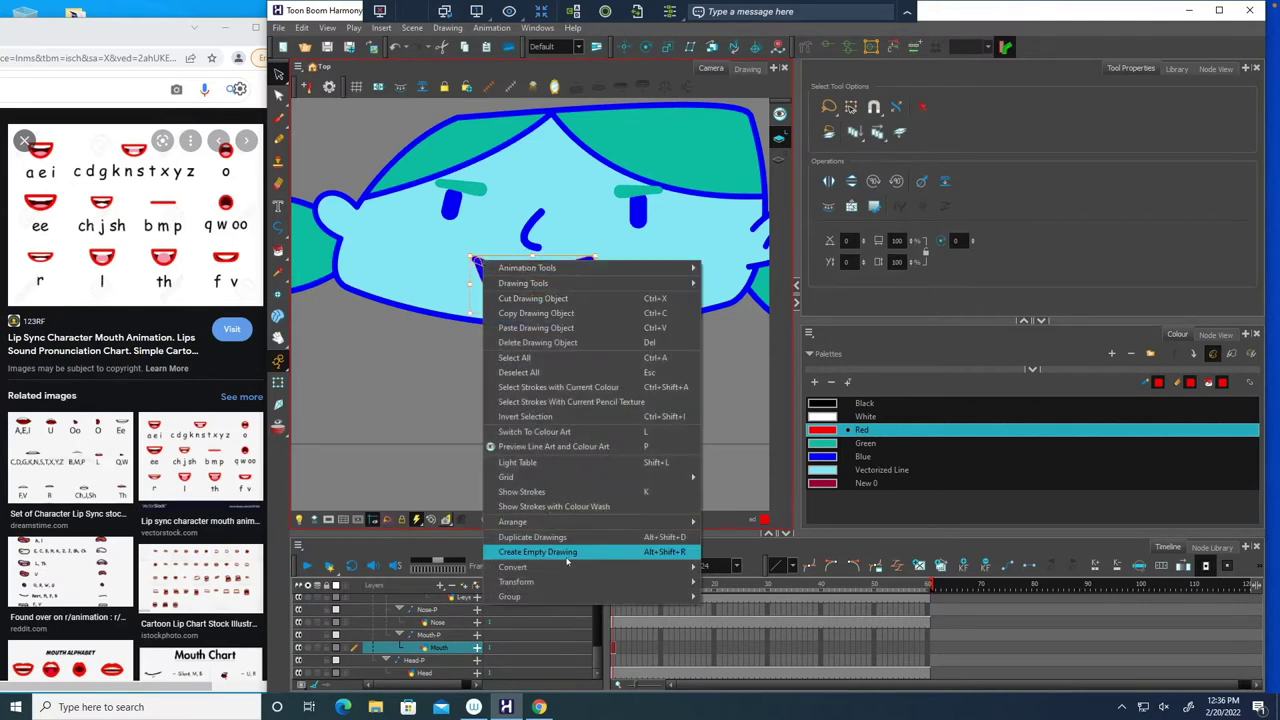
mouse_move(560, 521)
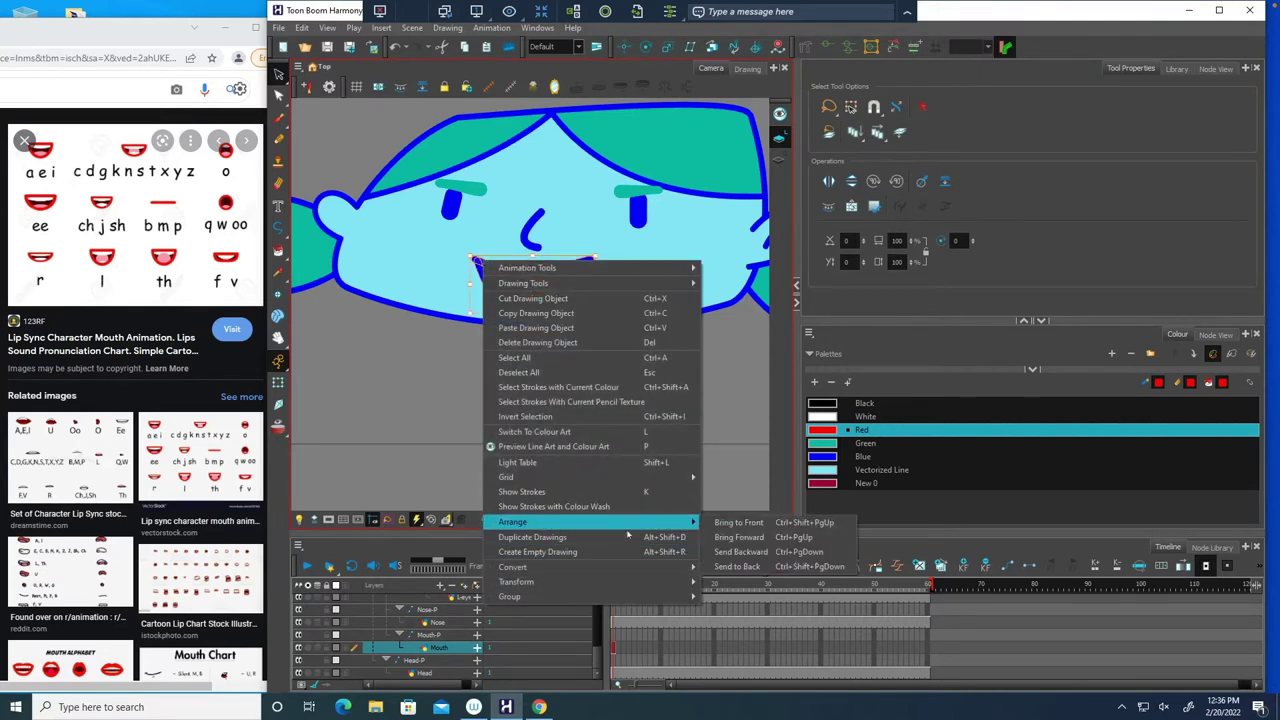
click(759, 527)
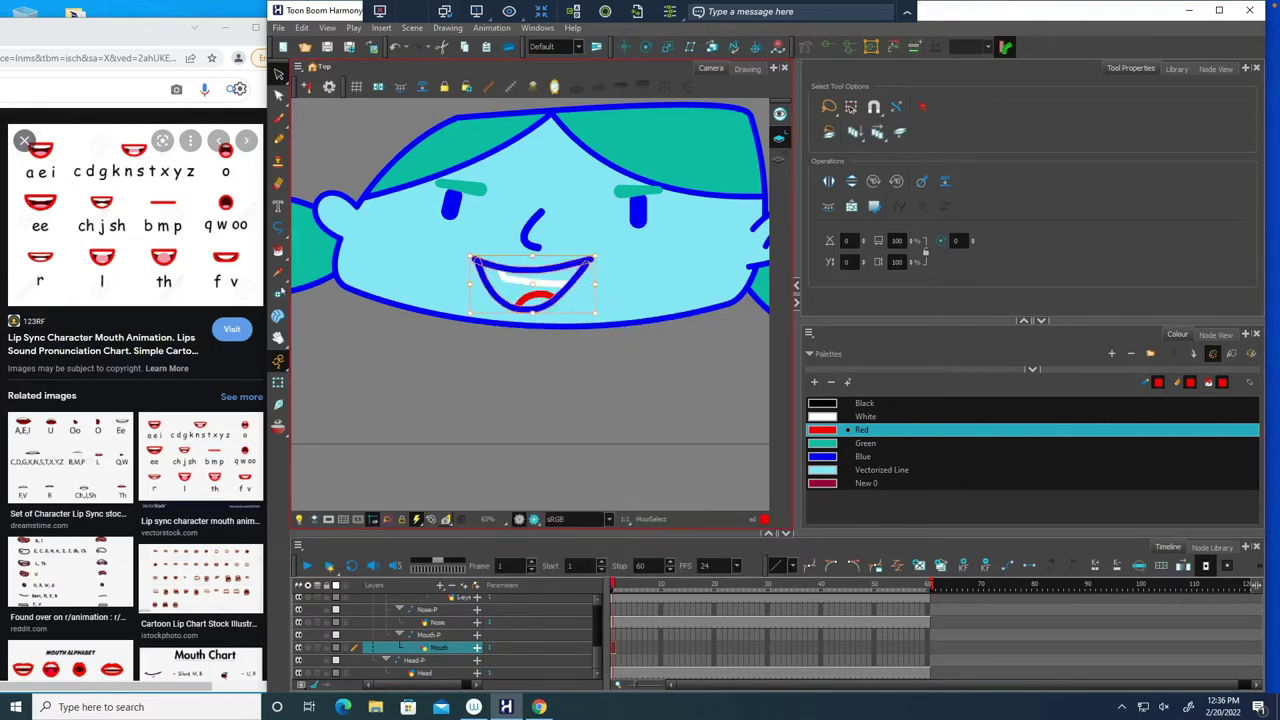
- Paint the teeth White, the tongue Red and the rest of the mouth interior with the New 0 colour
click(278, 252)
click(830, 416)
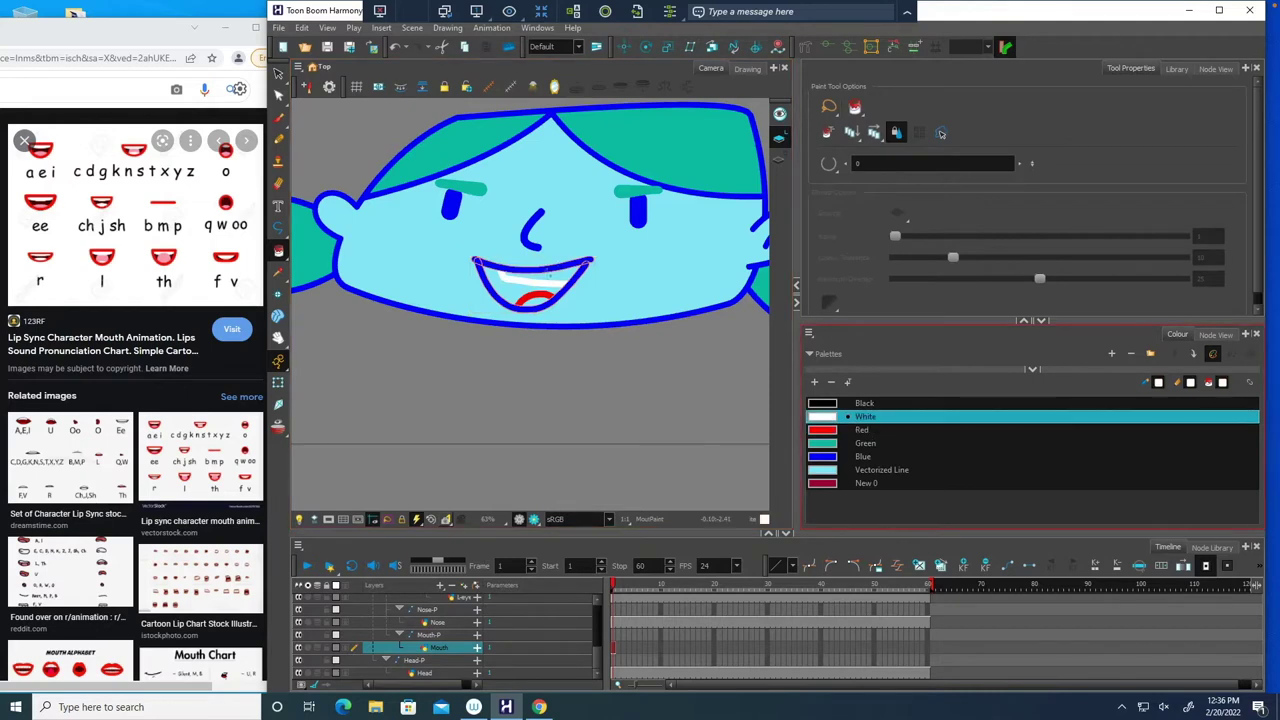
click(562, 272)
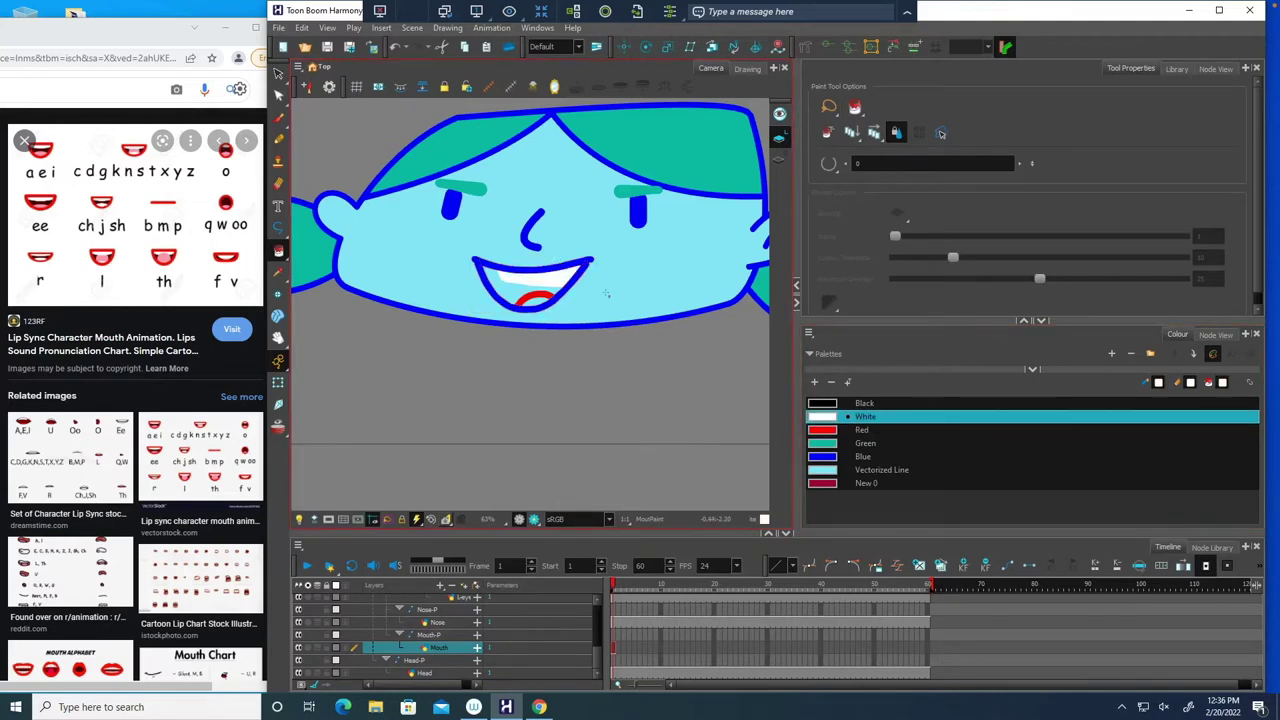
click(823, 429)
click(538, 295)
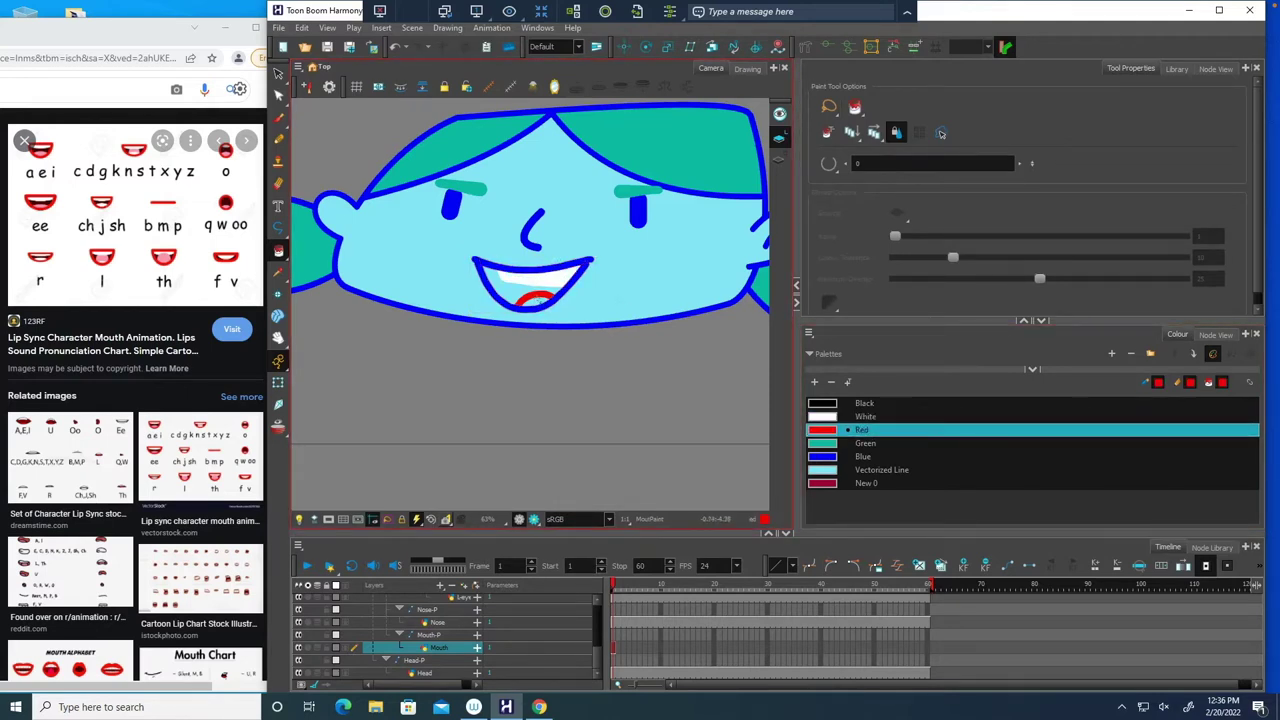
click(823, 484)
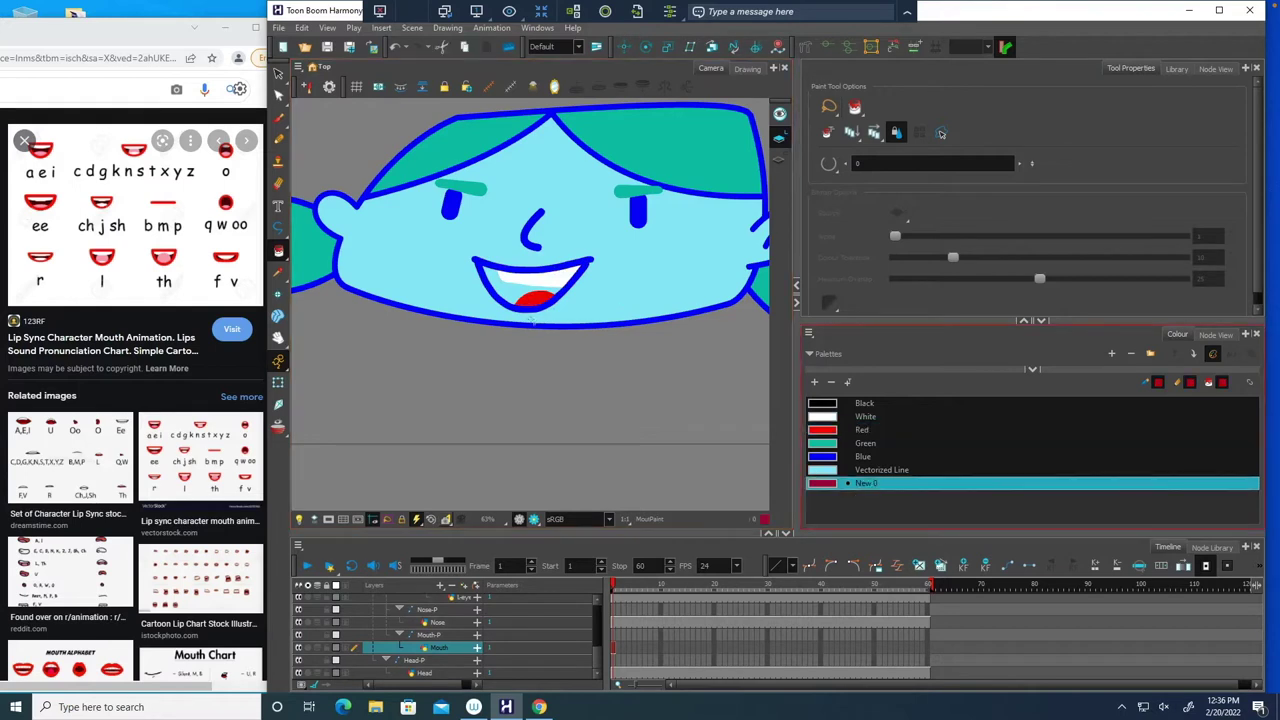
click(503, 292)
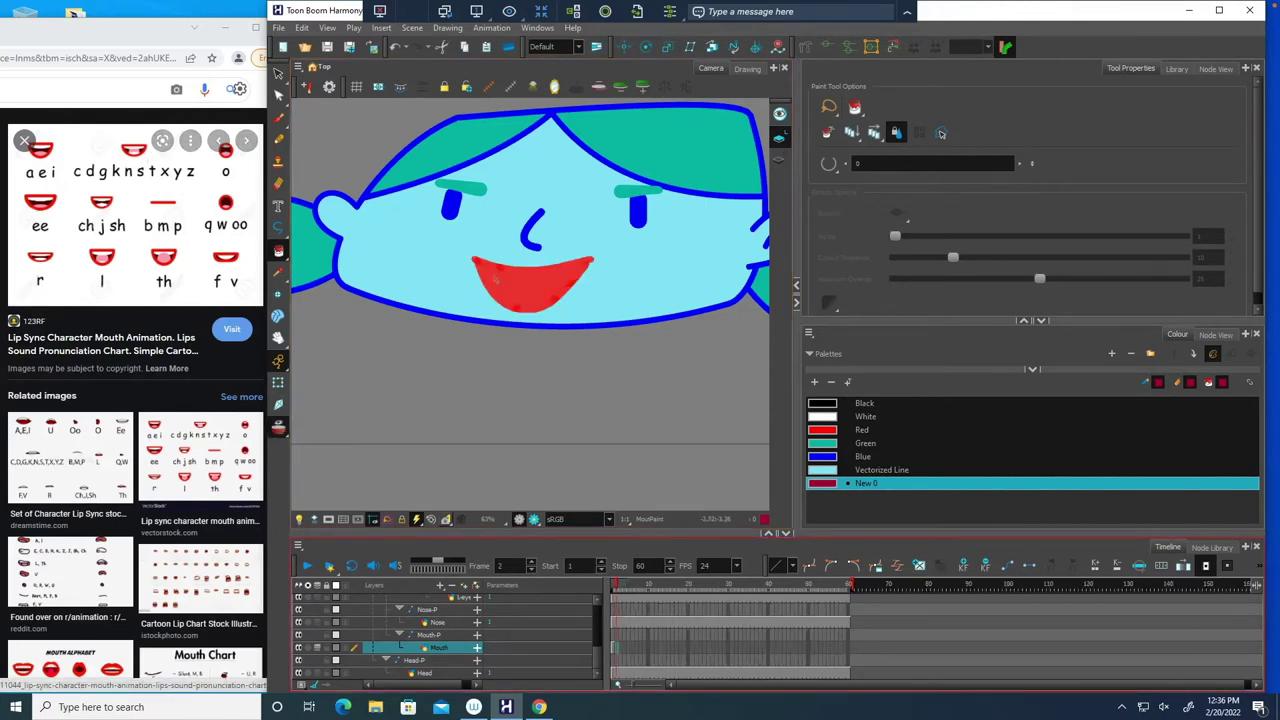
- On frame 2, brush two white teeth lines across the mouth and two short red strokes crossing them
scroll(411, 205, up, 1)
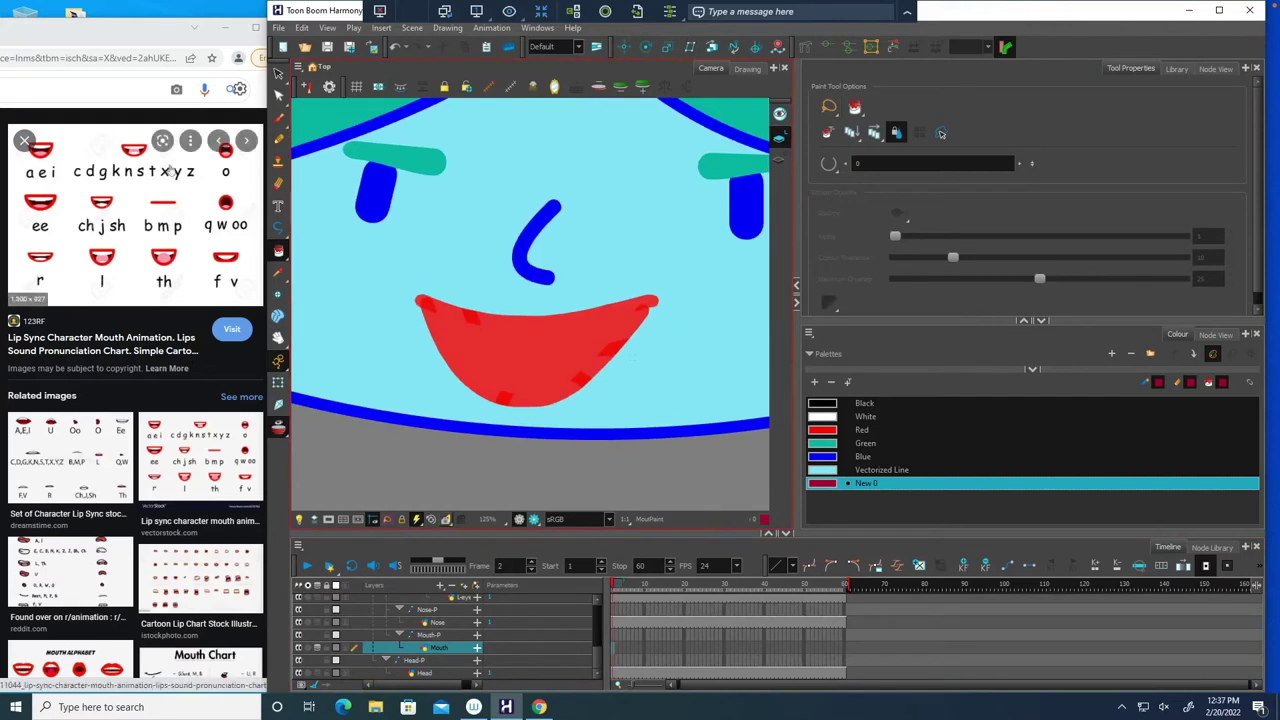
click(862, 456)
click(864, 416)
click(278, 118)
drag(427, 331, 637, 341)
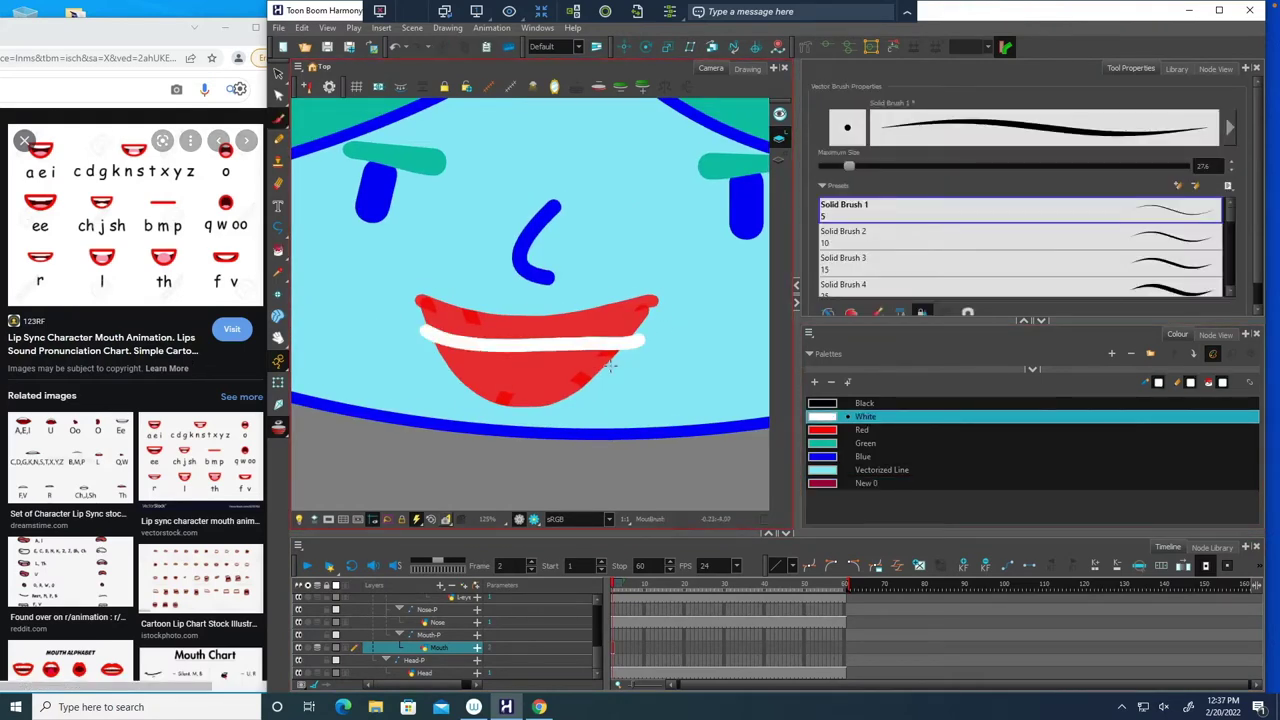
drag(413, 352, 626, 368)
click(862, 429)
drag(500, 327, 497, 383)
drag(557, 327, 575, 381)
- Hide the onion skin, trim the red strokes' ends outside the white teeth lines with the Cutter, and undo the last cut
key(alt+o)
drag(278, 73, 320, 105)
drag(482, 328, 584, 328)
drag(488, 383, 580, 372)
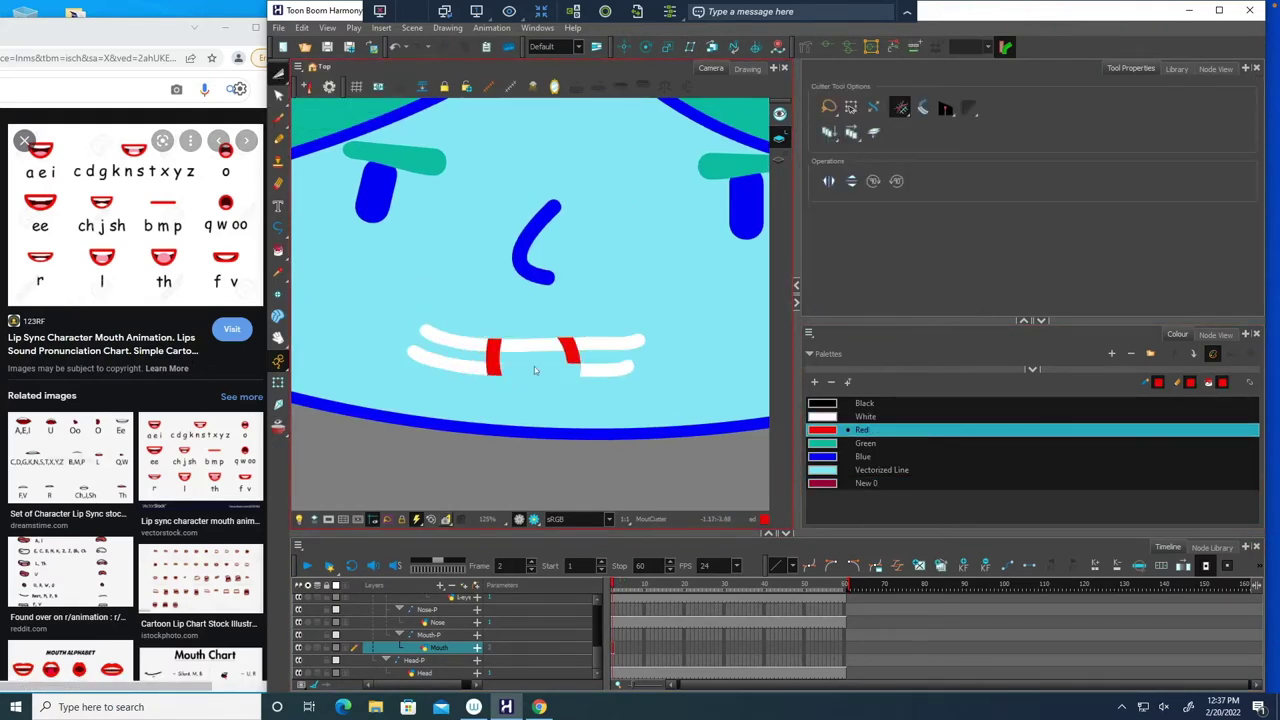
key(ctrl+z)
- Select the white teeth lines and bring them in front of the red strokes
drag(278, 73, 320, 78)
click(449, 346)
right_click(449, 346)
mouse_move(560, 608)
click(704, 609)
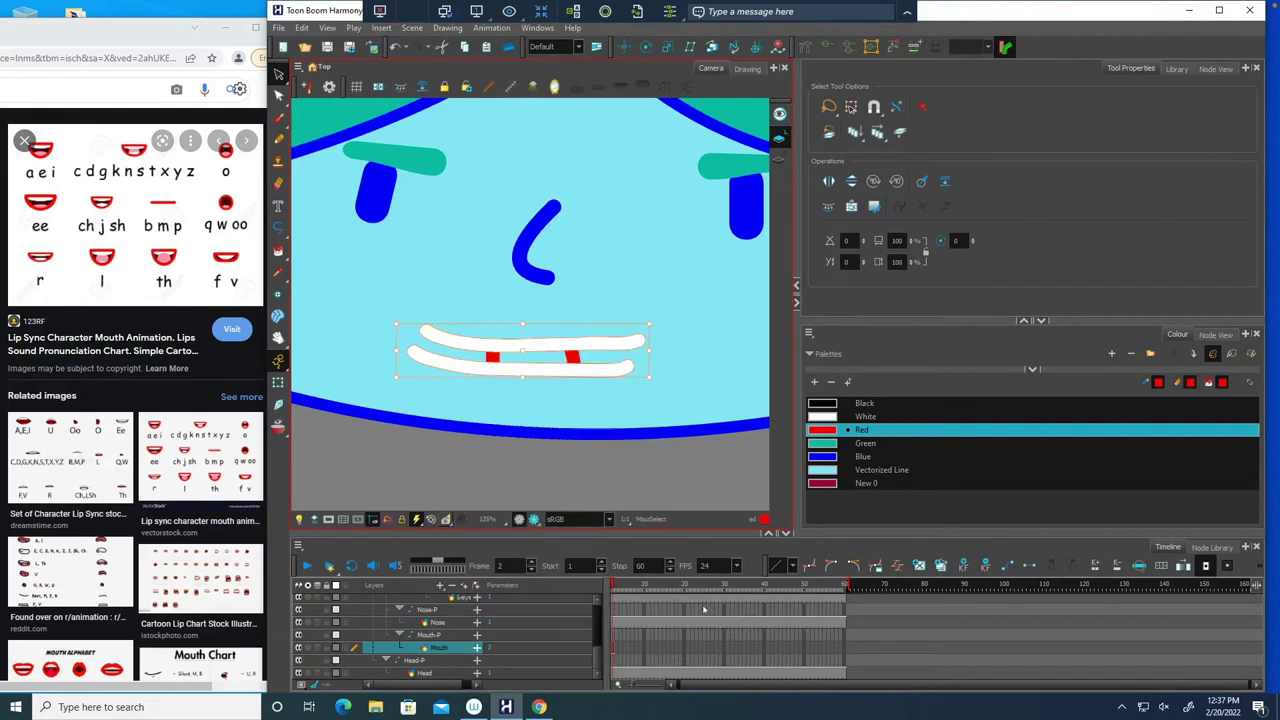
- Show the onion skin and brush a blue upper lip line and a curved lower lip around the teeth
key(alt+o)
click(278, 118)
click(862, 456)
drag(388, 310, 652, 313)
drag(434, 300, 628, 291)
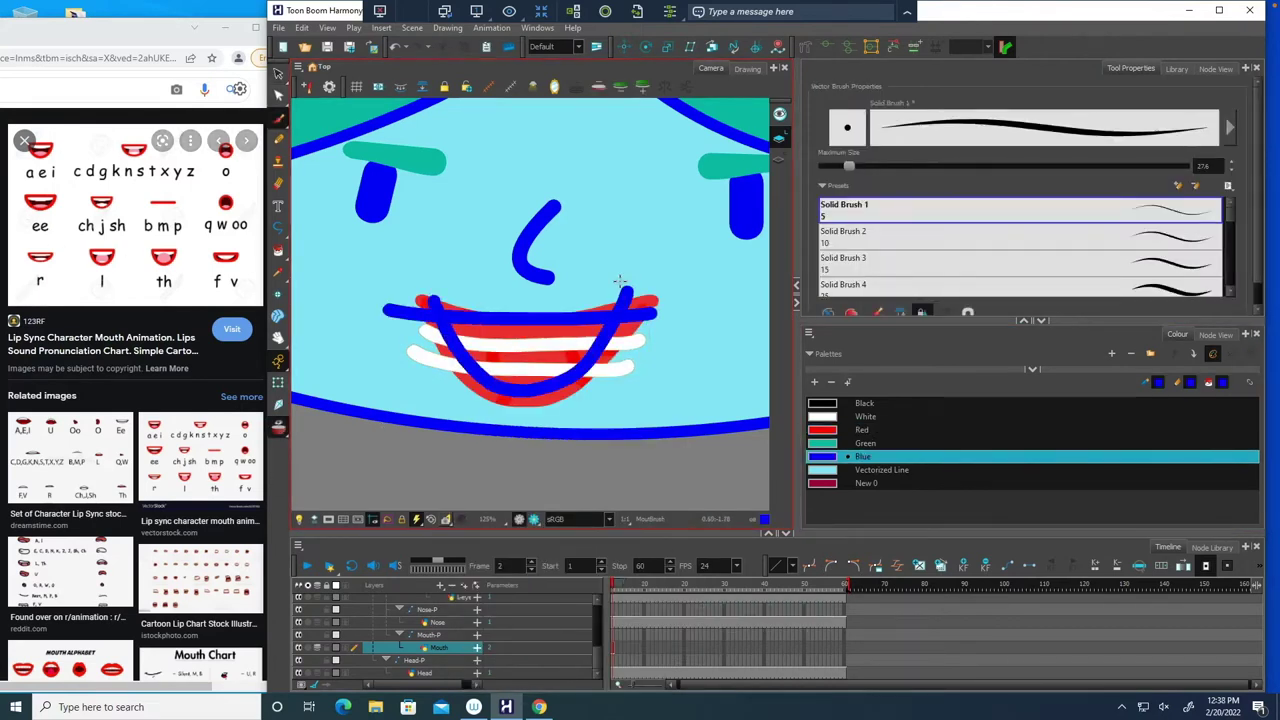
- Trim the parts of the blue, white and red strokes that overhang the second mouth's outline with the Cutter
drag(278, 73, 322, 104)
drag(425, 295, 436, 371)
drag(636, 290, 625, 348)
drag(612, 358, 606, 384)
- Hide the onion skin and fill the second mouth with Red between the teeth, White teeth and New 0 at the gap's ends
key(alt+o)
click(278, 251)
click(862, 429)
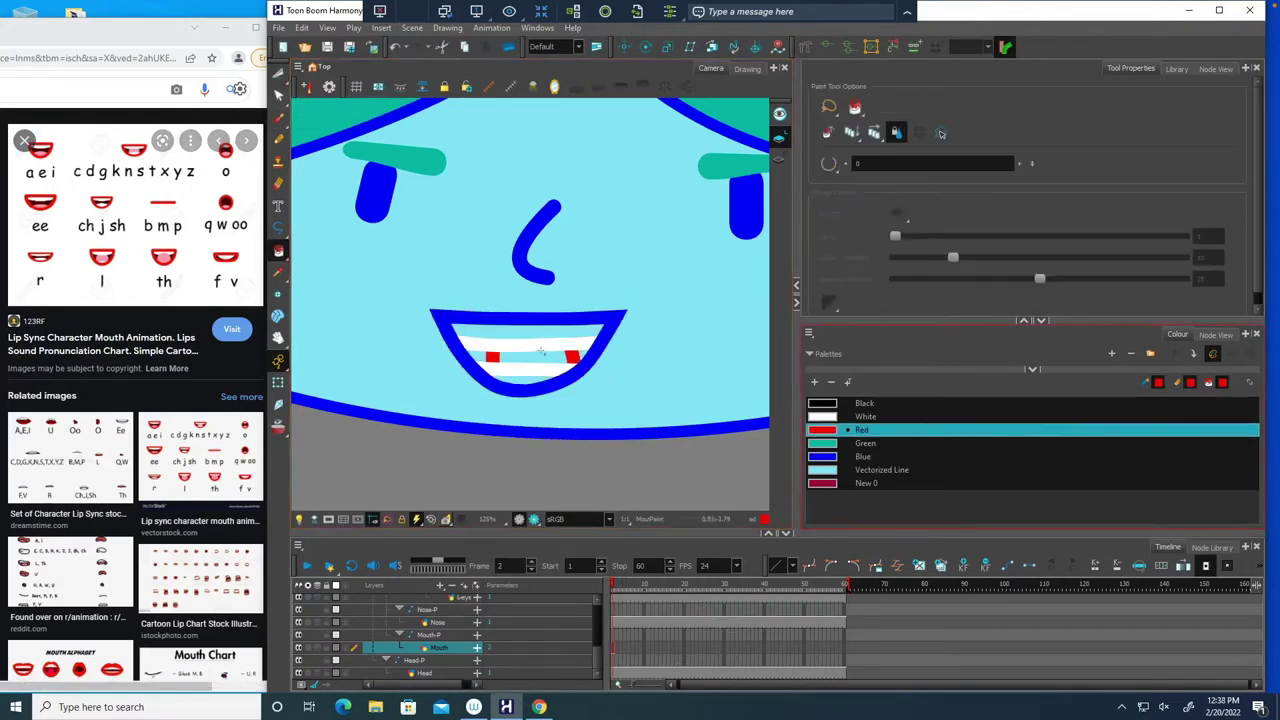
click(536, 355)
click(865, 416)
click(528, 332)
click(523, 377)
click(866, 483)
click(583, 355)
click(476, 355)
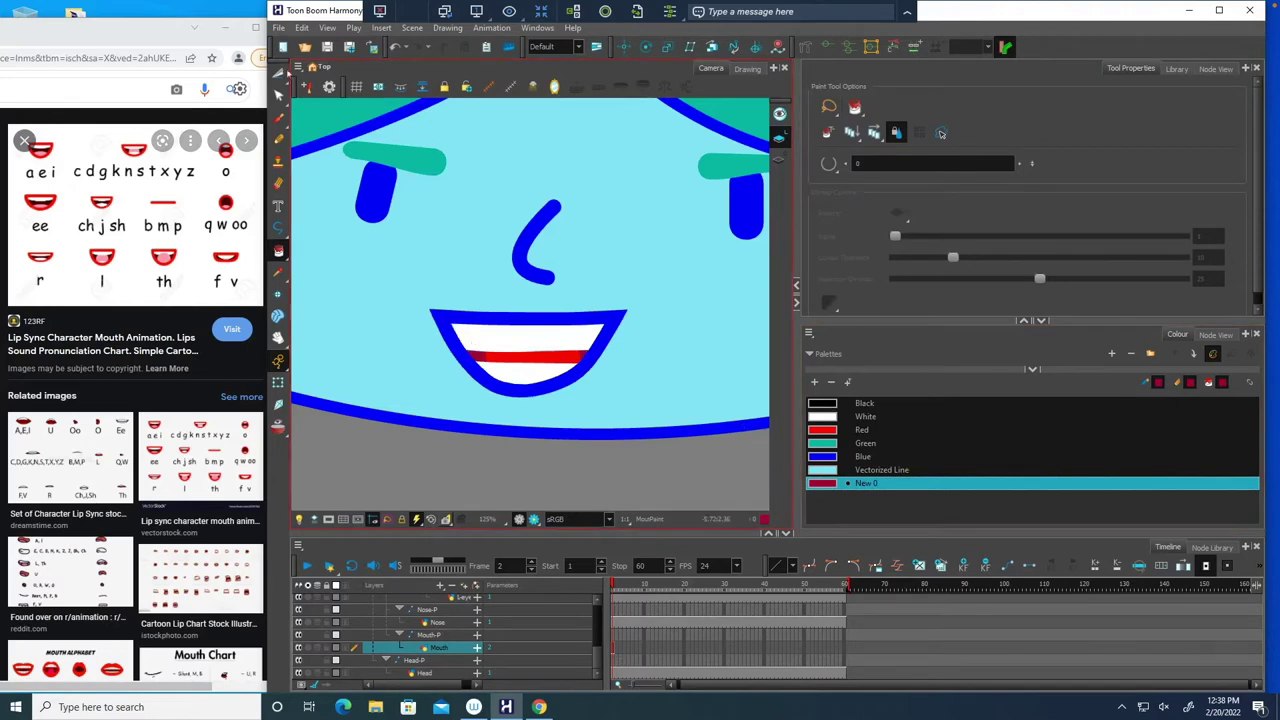
- Try to copy the second mouth's artwork to frame 3 of the Mouth layer
drag(279, 73, 318, 73)
mouse_move(410, 318)
mouse_down()
mouse_move(640, 383)
mouse_move(434, 343)
mouse_up()
key(ctrl+c)
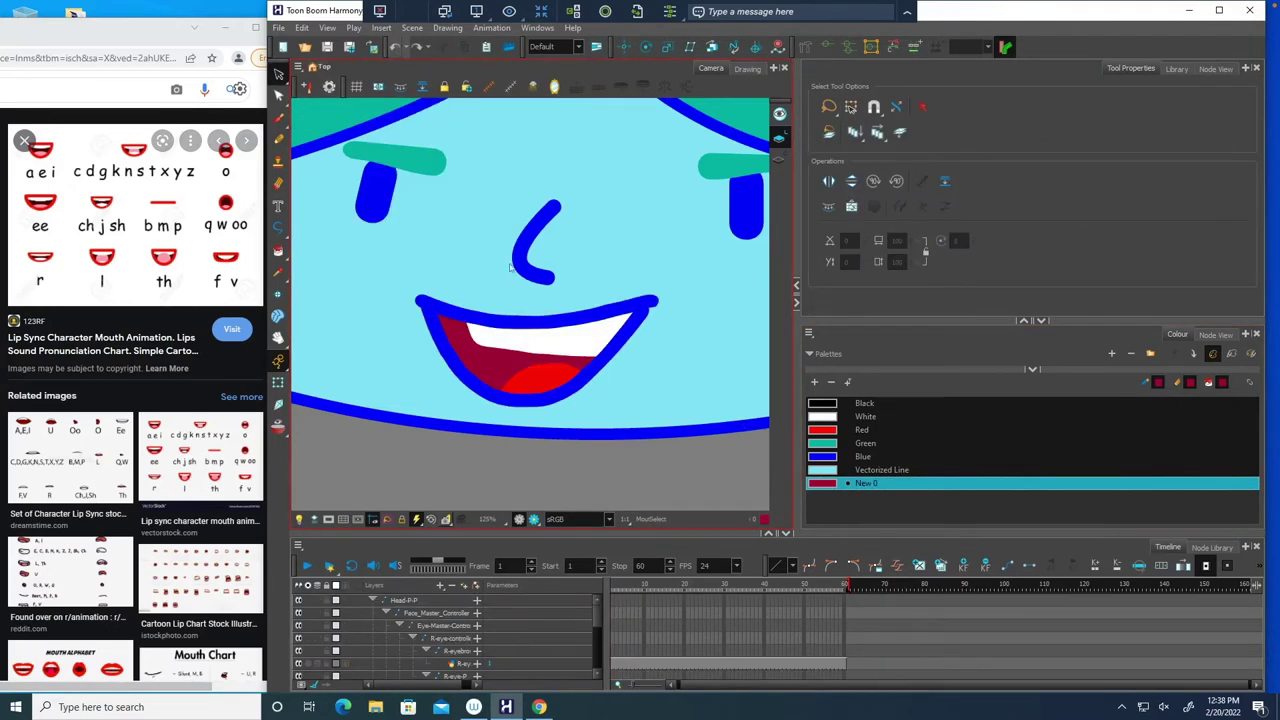
scroll(617, 648, down, 3)
click(618, 648)
click(611, 648)
click(614, 648)
click(618, 648)
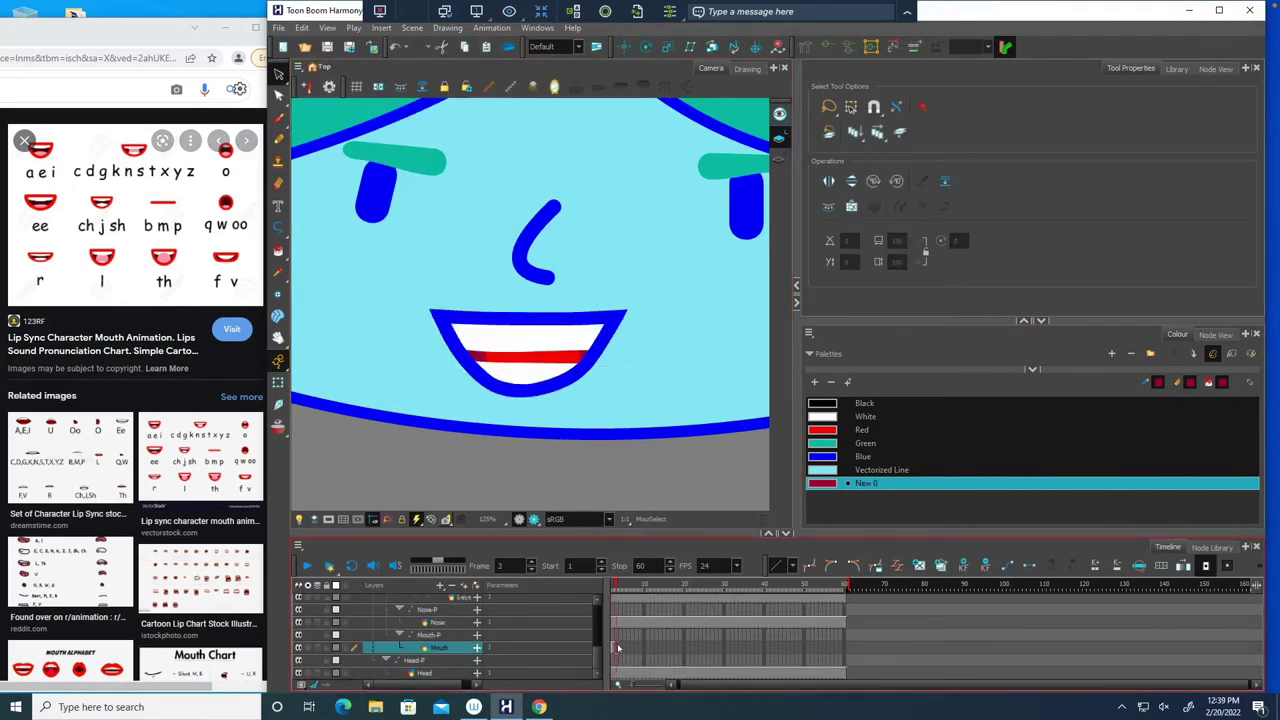
key(comma)
- Undo the second mouth's fills and trimming back to its untrimmed blue outline strokes
key(ctrl+z)
key(ctrl+z)
key(ctrl+z)
key(ctrl+z)
key(ctrl+z)
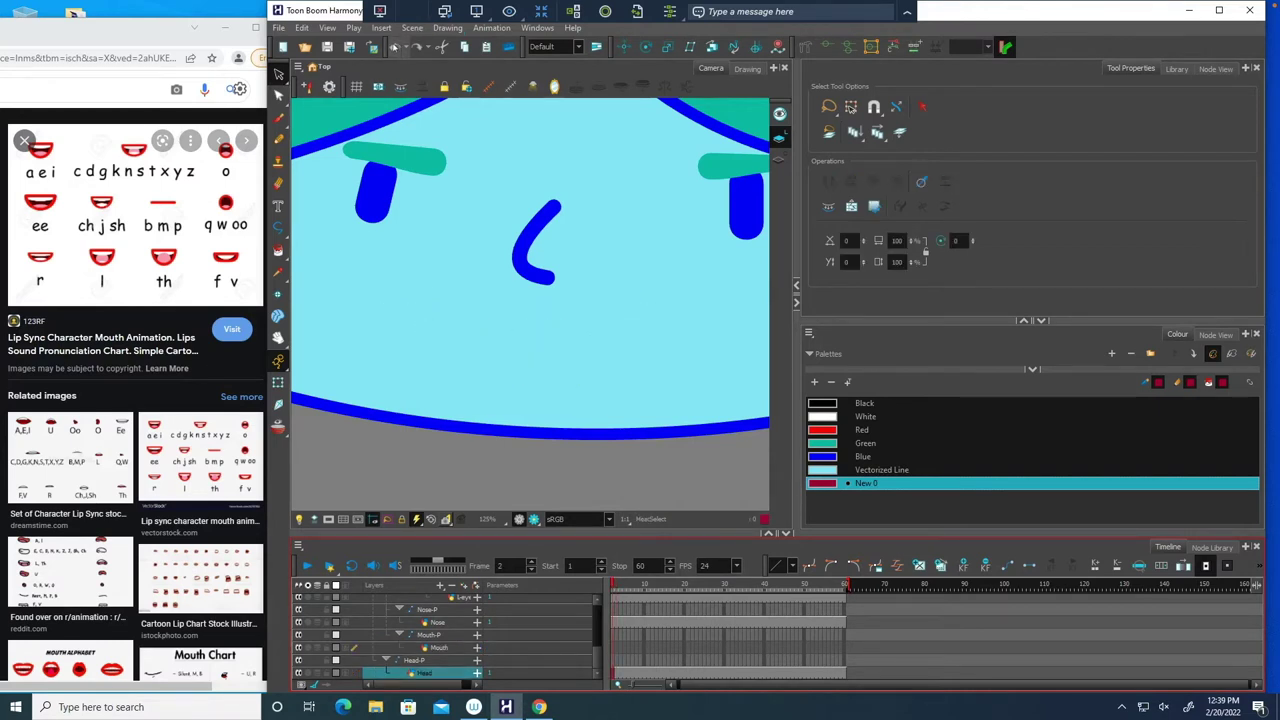
click(418, 46)
click(418, 46)
click(418, 46)
click(418, 46)
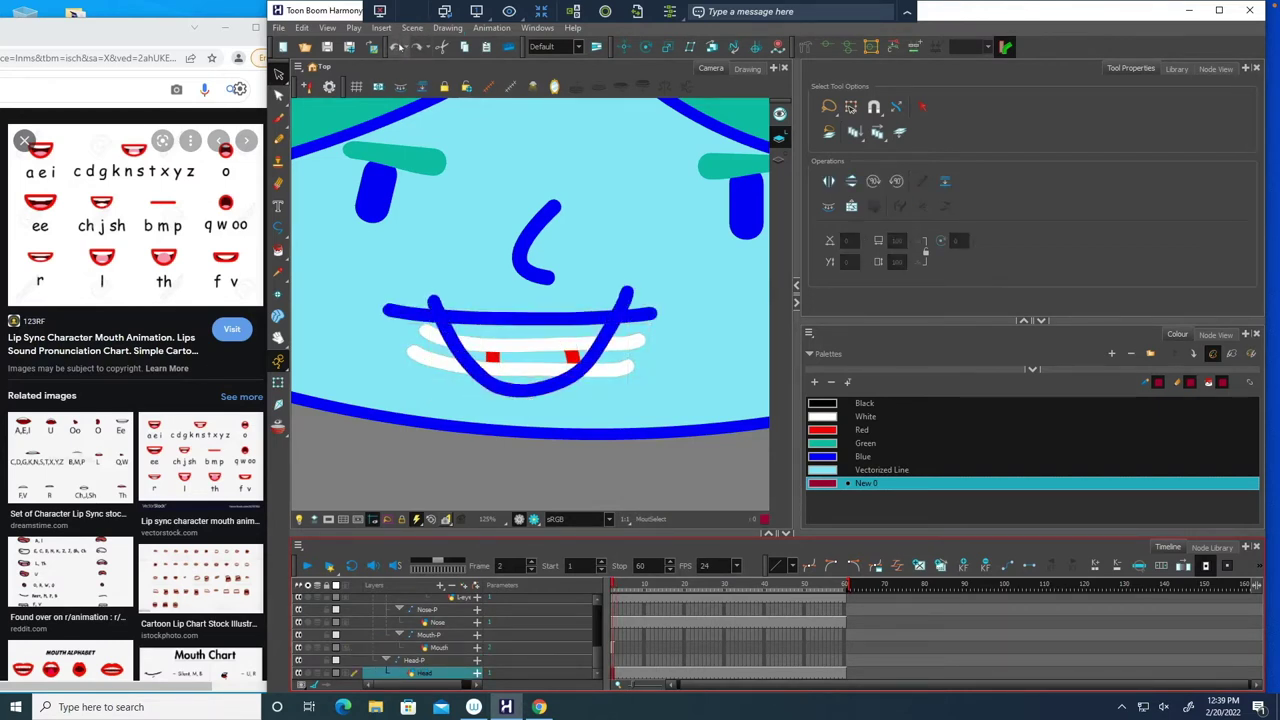
- Replace the untrimmed strokes on frame 3 of the Mouth layer with the copied second mouth artwork
click(618, 648)
click(620, 650)
key(ctrl+a)
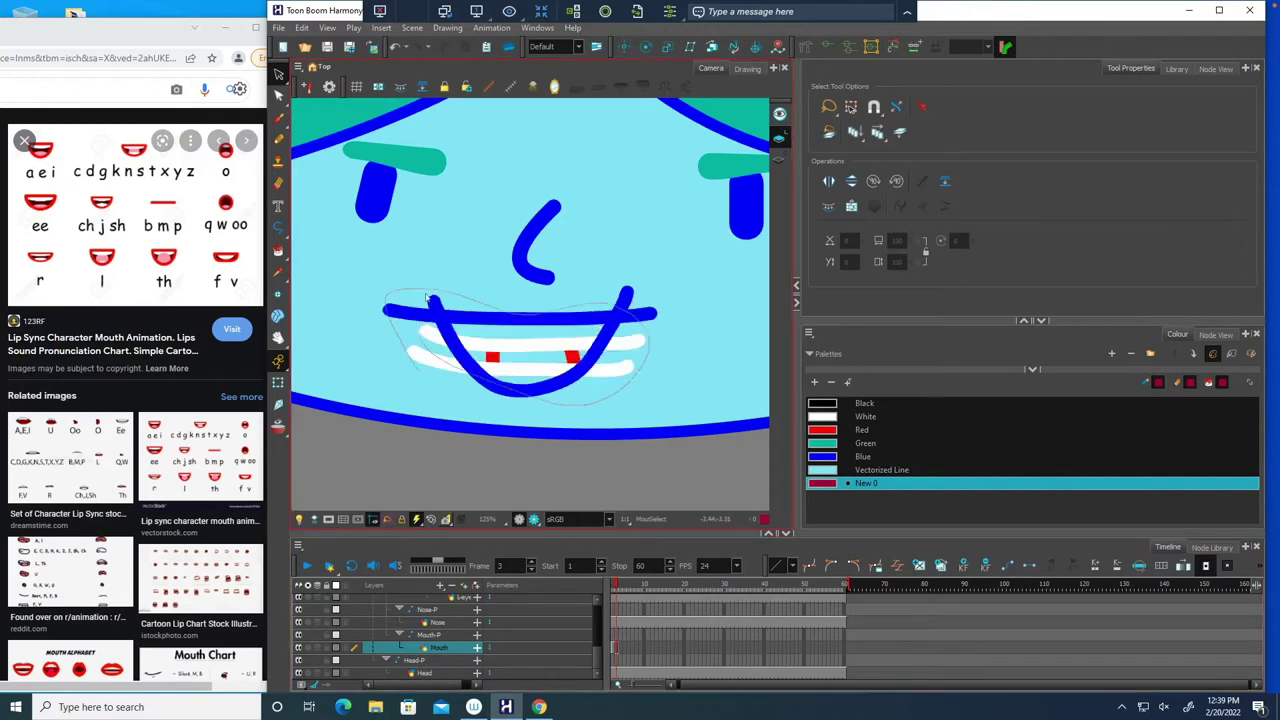
key(Delete)
key(super+v)
key(ctrl+v)
- Clear the mouth artwork from frame 2 of the Mouth layer and turn on the onion skin
key(comma)
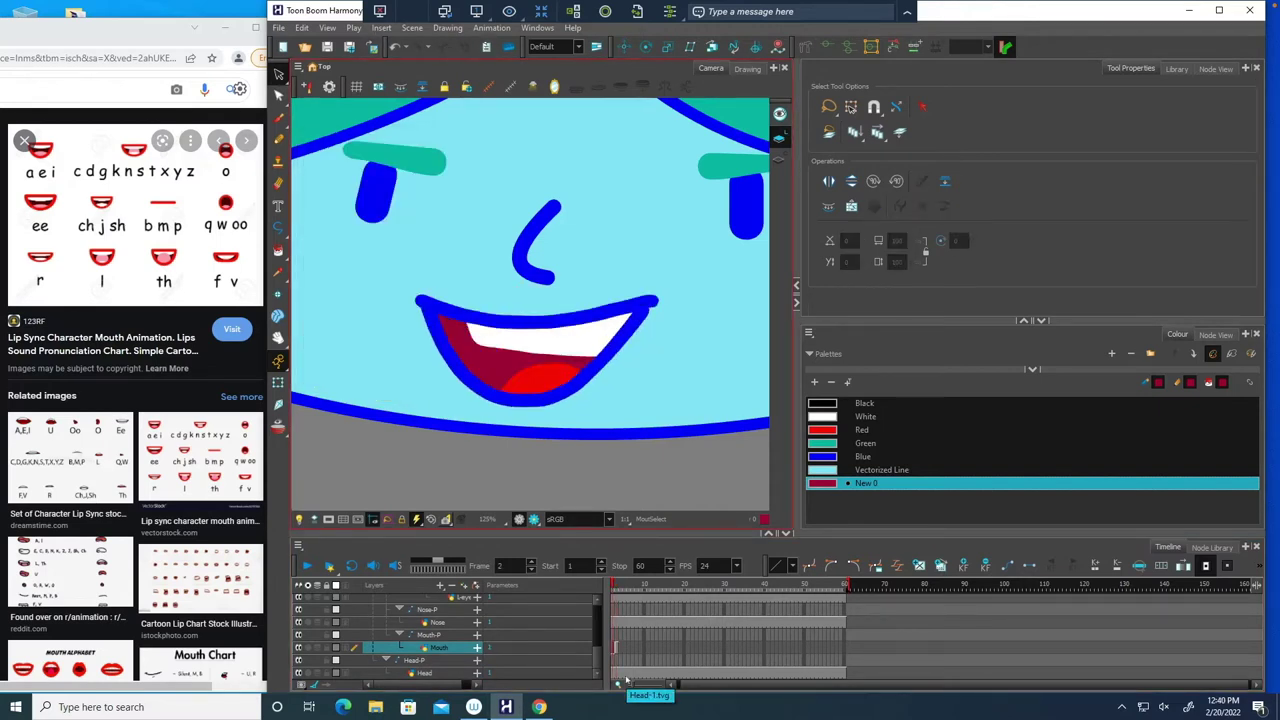
key(Delete)
click(278, 427)
- Brush a White teeth line, a Red tongue arc and a Blue open-mouth outline on frame 2
click(862, 456)
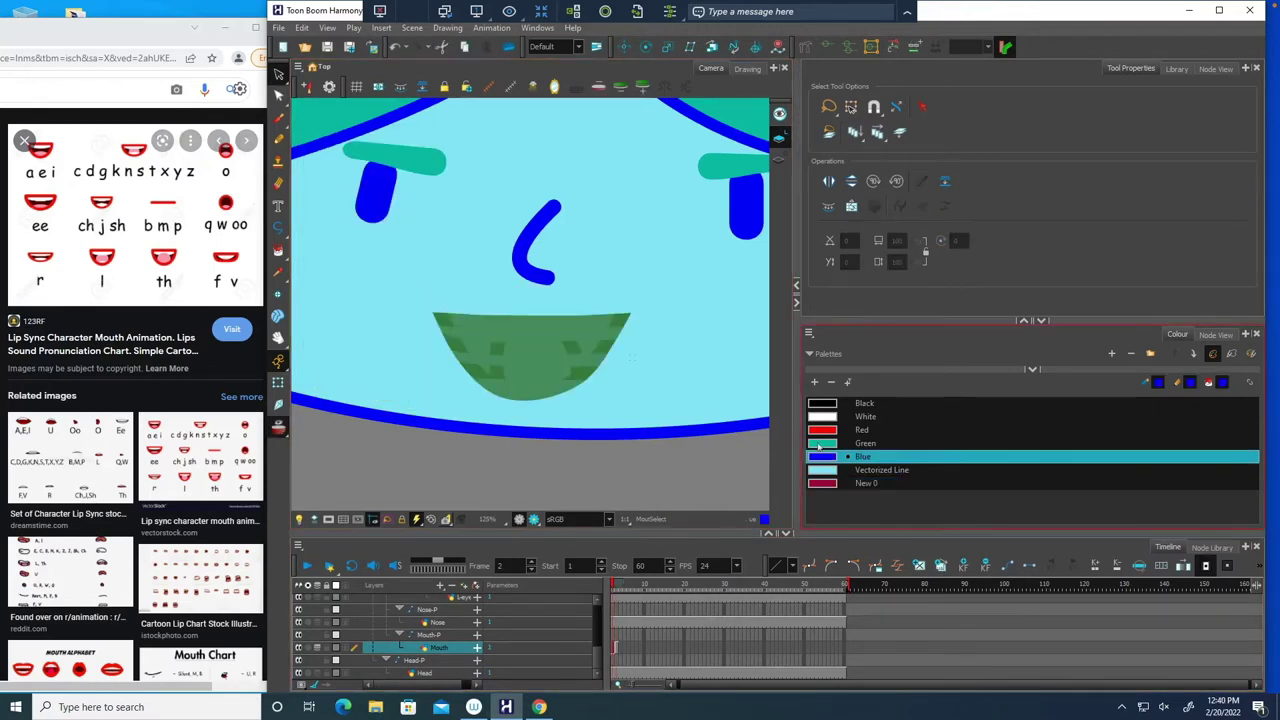
click(865, 416)
key(alt+b)
drag(390, 324, 657, 325)
click(862, 429)
drag(480, 398, 582, 398)
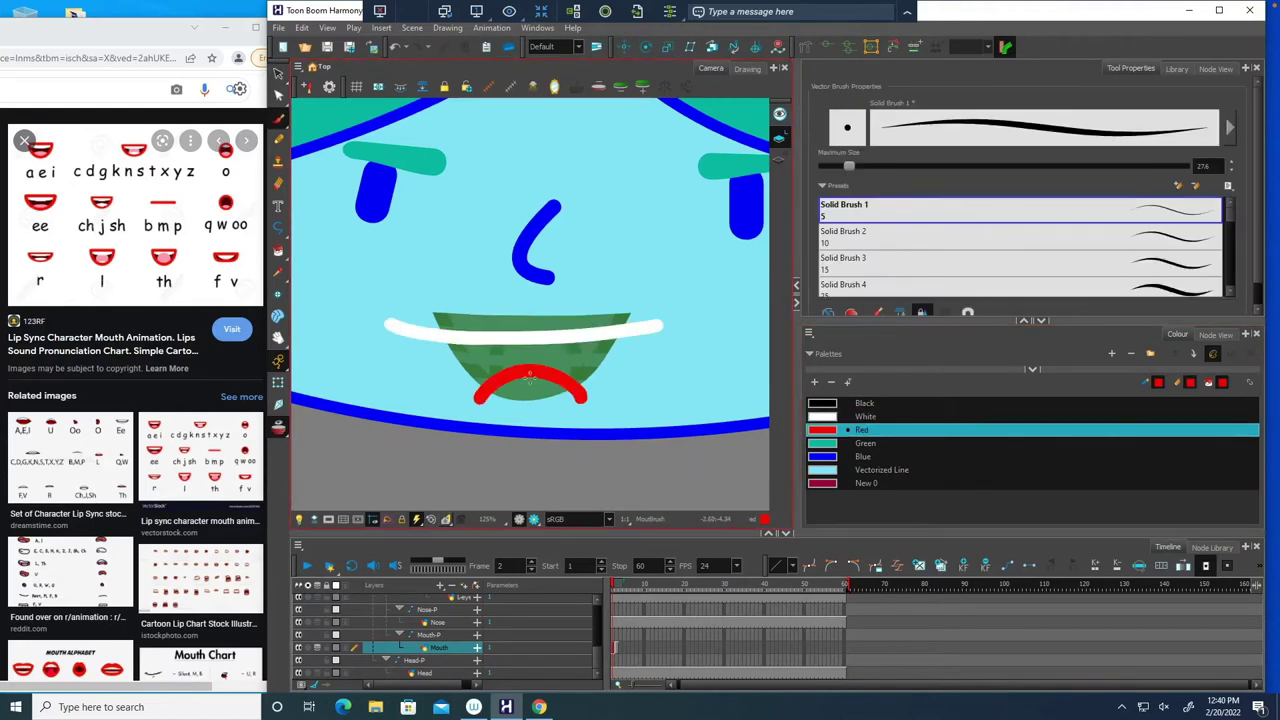
click(862, 456)
mouse_move(399, 300)
mouse_down()
mouse_move(659, 301)
mouse_move(642, 257)
mouse_up()
- Trim the blue, white and red stroke ends that overhang the frame 2 mouth's outline with the Cutter
click(278, 73)
click(330, 97)
drag(412, 282, 423, 350)
drag(466, 385, 492, 405)
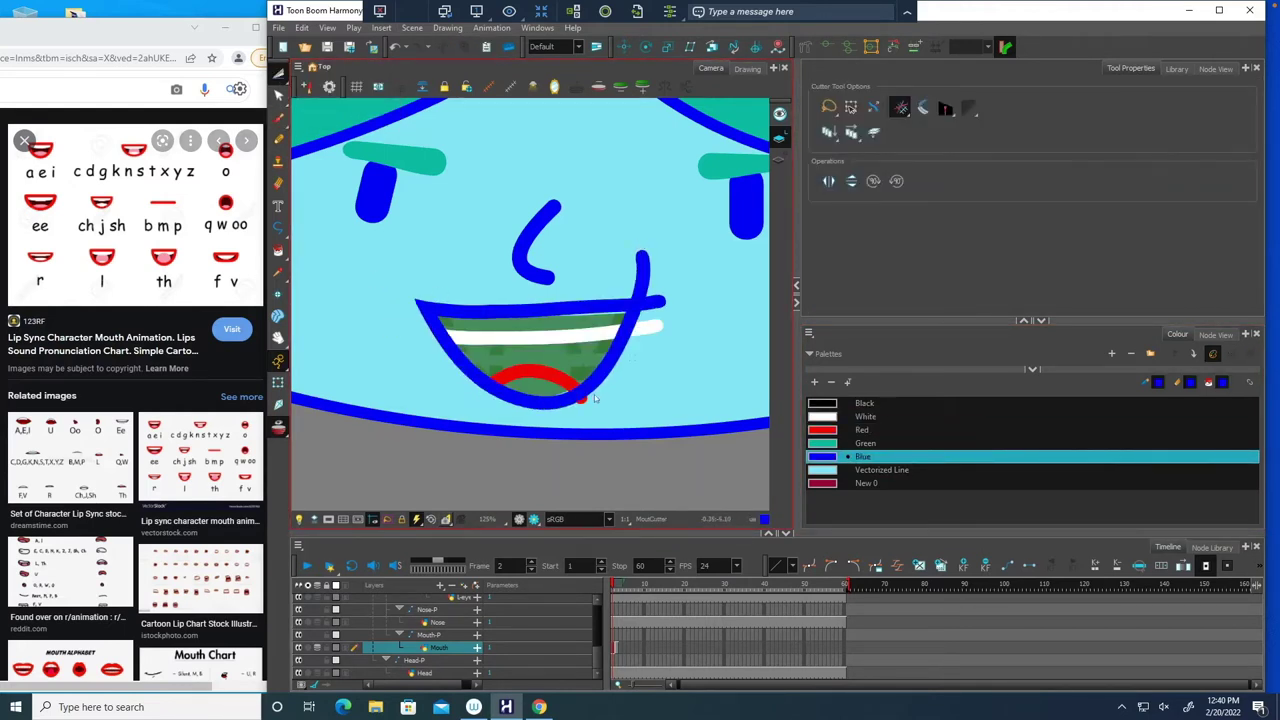
key(ctrl+z)
mouse_move(572, 402)
mouse_down()
mouse_move(600, 380)
mouse_move(592, 392)
mouse_up()
drag(653, 306, 660, 336)
- Fill the frame 2 mouth with White teeth, a Red tongue and New 0 between them
click(278, 250)
click(865, 416)
click(540, 321)
click(862, 429)
click(537, 388)
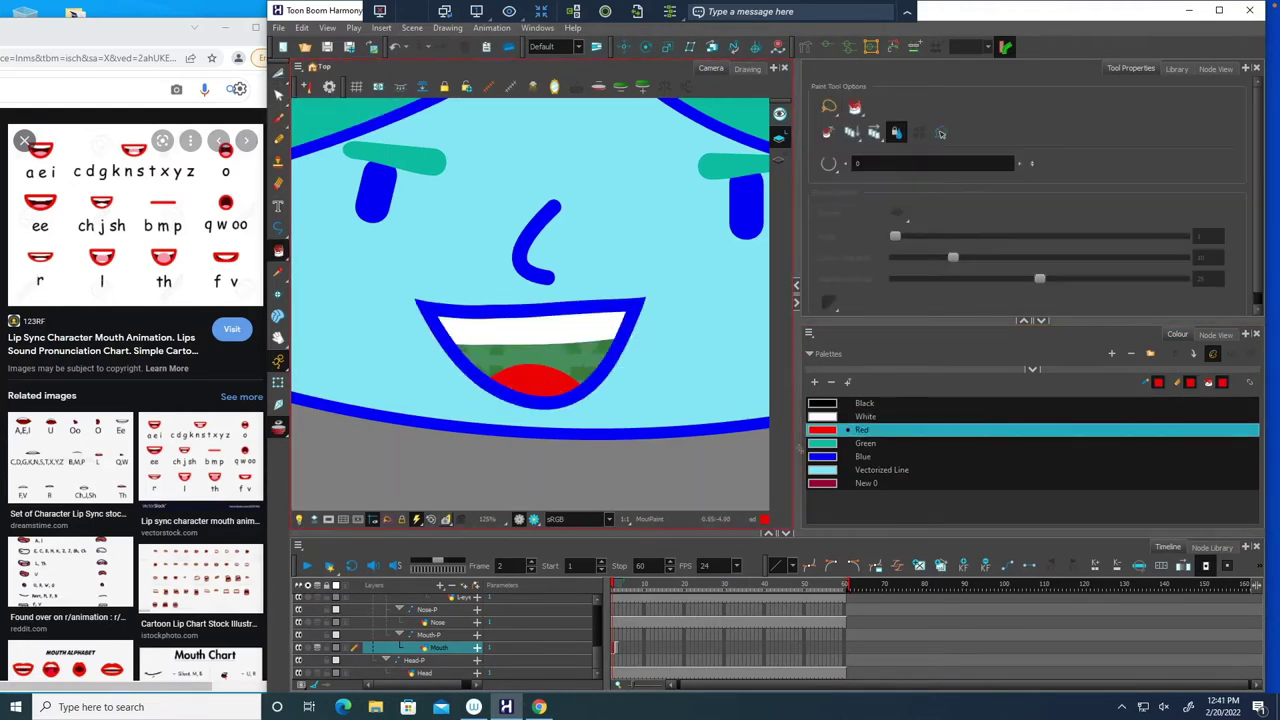
click(866, 483)
click(574, 347)
- On frame 4 of the Mouth layer, brush a small Red tongue arc and a White teeth line
click(616, 647)
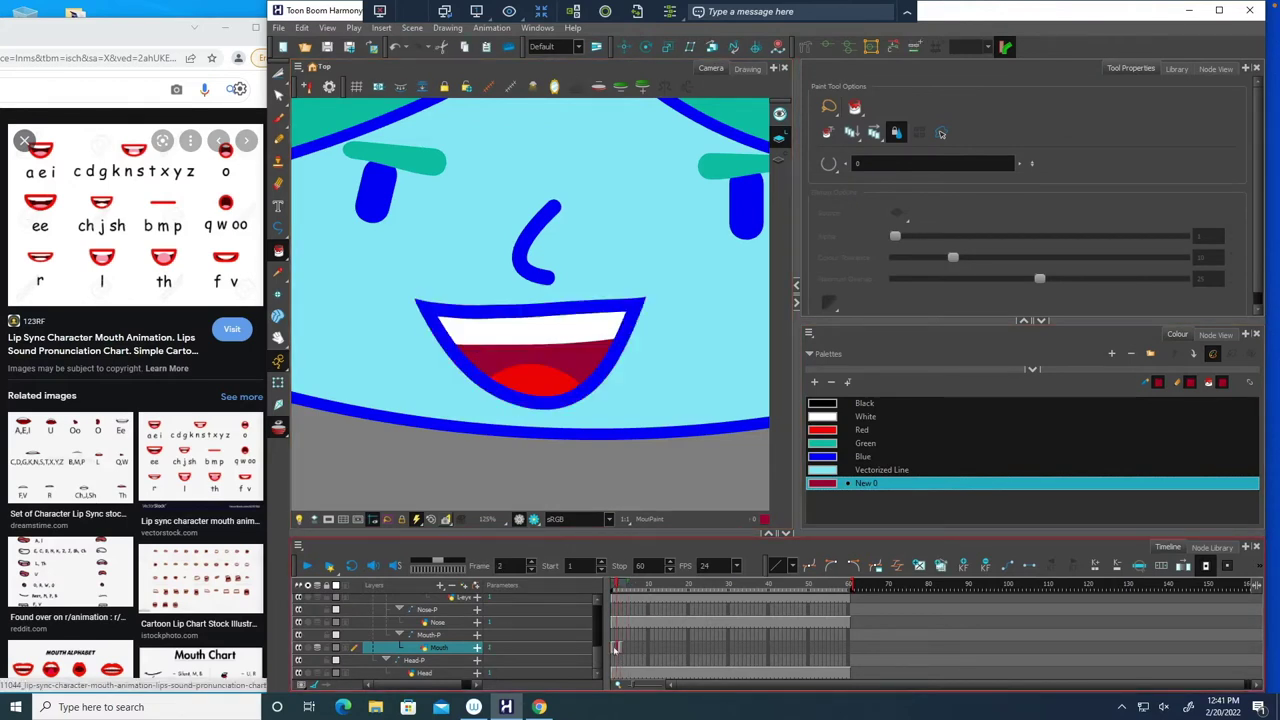
click(613, 647)
click(618, 646)
click(623, 647)
click(862, 429)
click(278, 117)
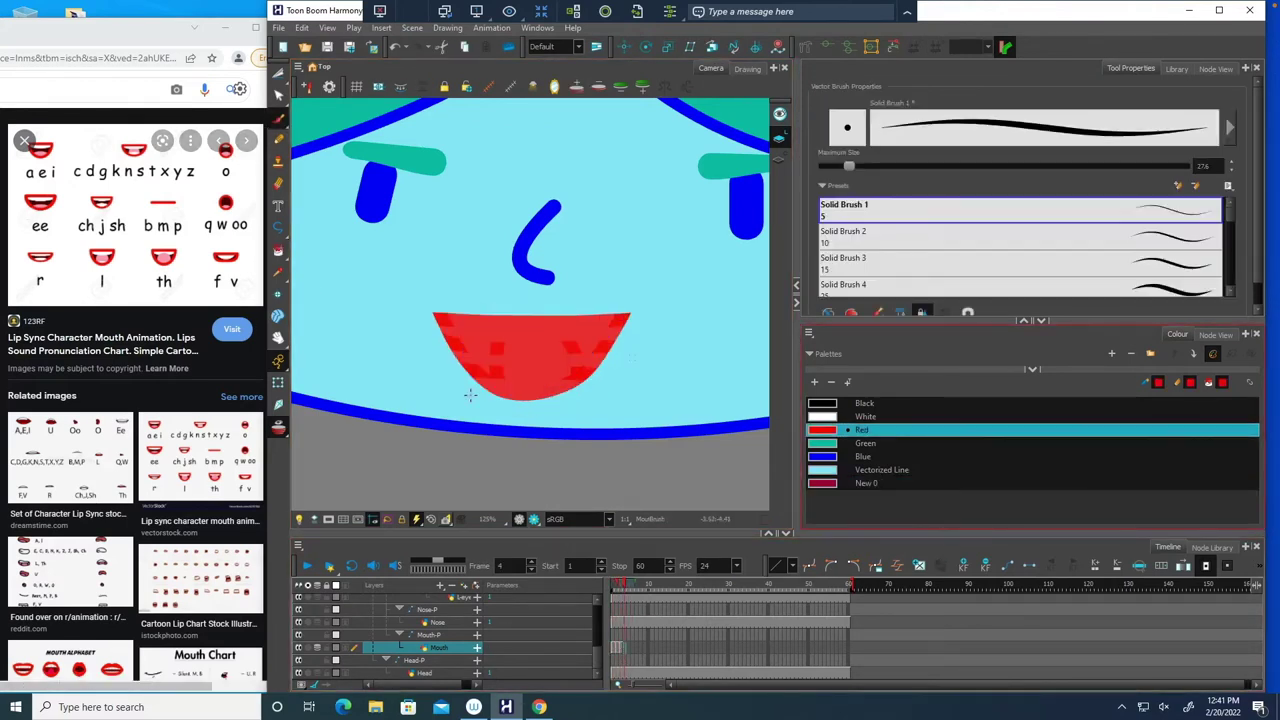
drag(501, 403, 569, 400)
click(865, 416)
drag(462, 335, 597, 340)
- Draw a tall Blue ellipse as the frame 4 mouth's outline and trim the strokes that overhang it
click(862, 456)
drag(278, 228, 328, 244)
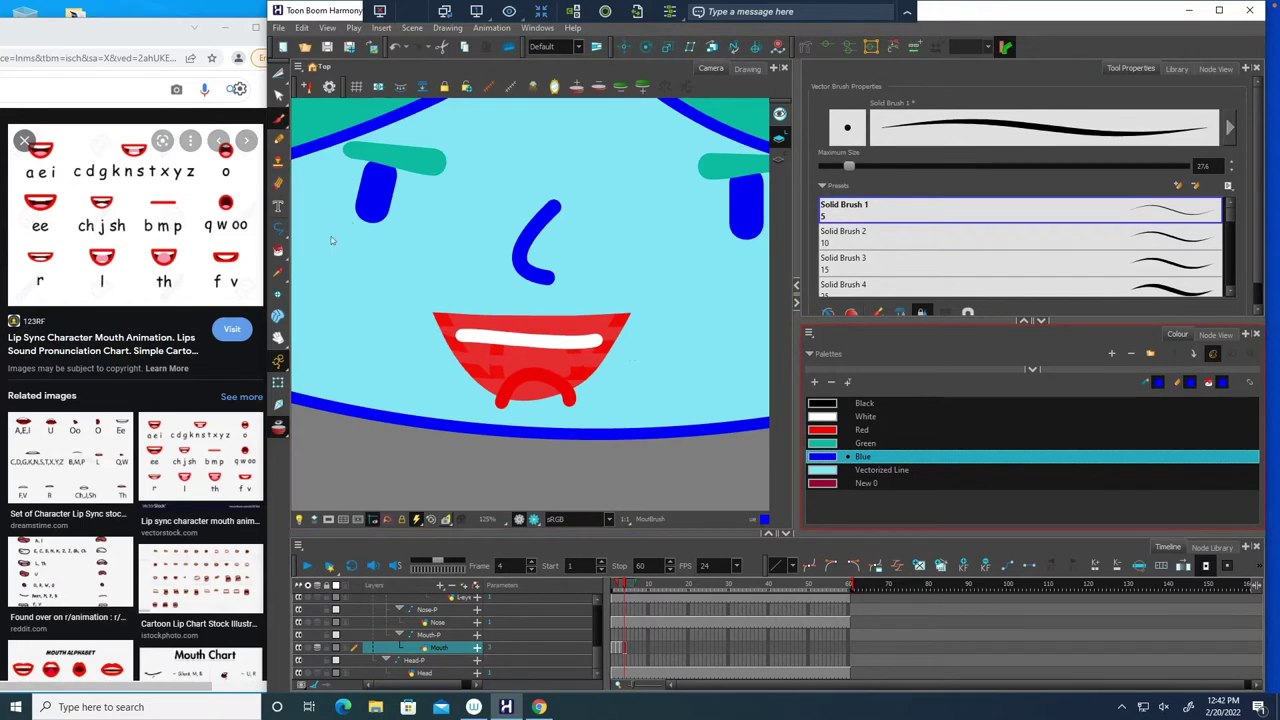
drag(506, 306, 587, 403)
click(279, 95)
drag(530, 310, 515, 316)
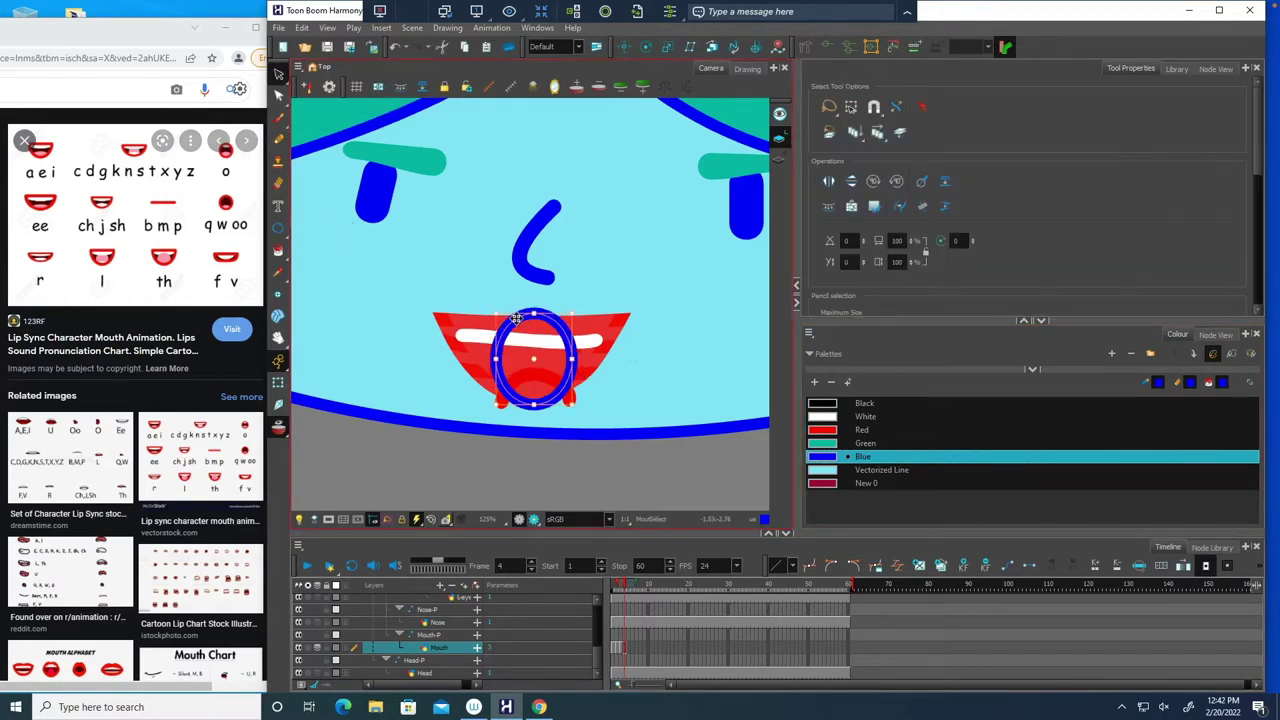
click(278, 74)
drag(480, 387, 600, 340)
- Fill the round frame 4 mouth with White teeth, a Red tongue and a New 0 interior
click(278, 250)
click(865, 416)
click(528, 330)
click(862, 429)
click(534, 386)
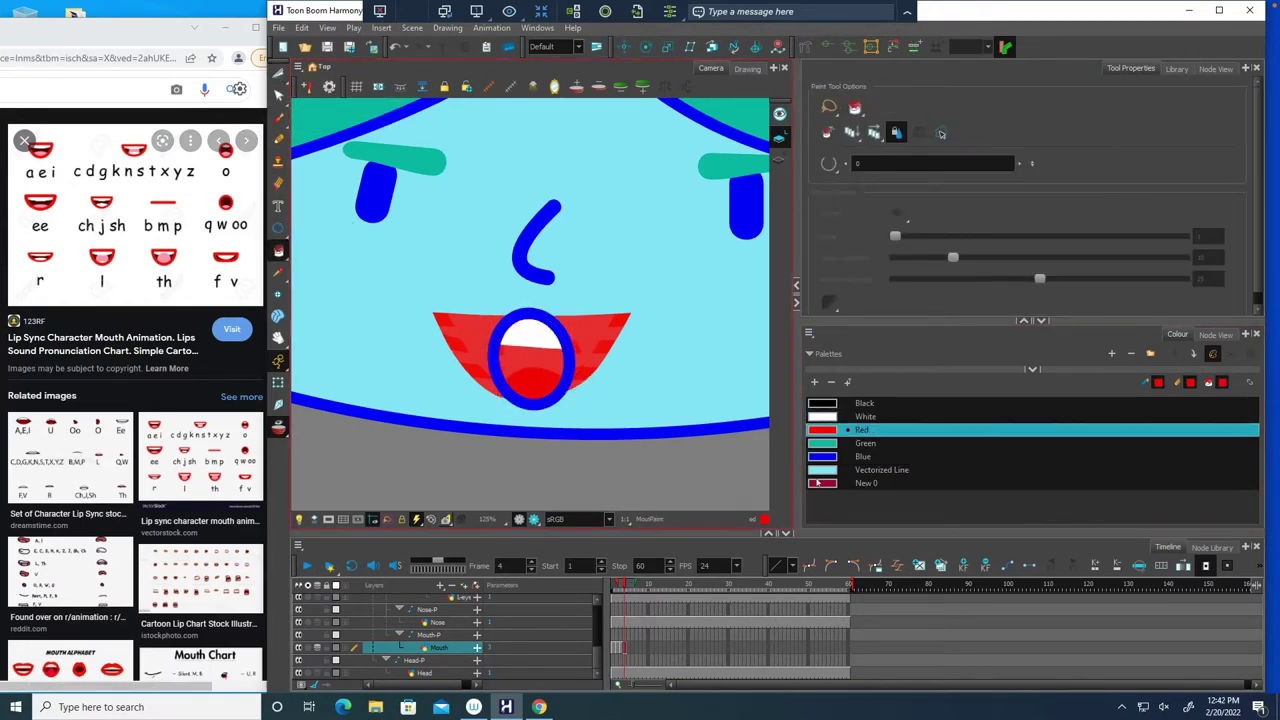
click(866, 483)
click(517, 356)
- On frame 5, brush a wide open mouth with Red tongue, White teeth and Blue outline strokes, and trim their overhanging ends
key(.)
click(278, 118)
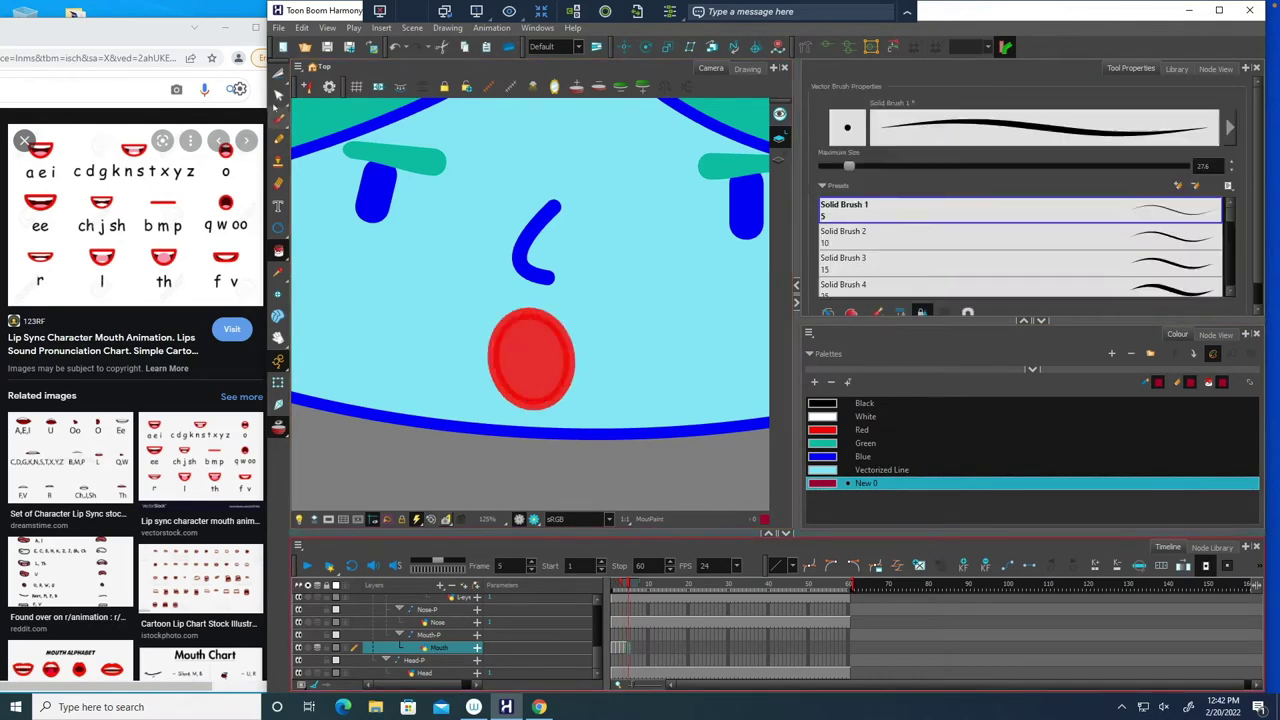
click(862, 429)
drag(481, 382, 579, 379)
click(865, 416)
click(862, 456)
mouse_move(385, 314)
mouse_down()
mouse_move(657, 334)
mouse_move(420, 288)
mouse_move(652, 312)
mouse_move(660, 285)
mouse_up()
key(alt+t)
- Fill the frame 5 mouth's tongue with Red, its interior with New 0 and its teeth with White
click(278, 250)
click(862, 429)
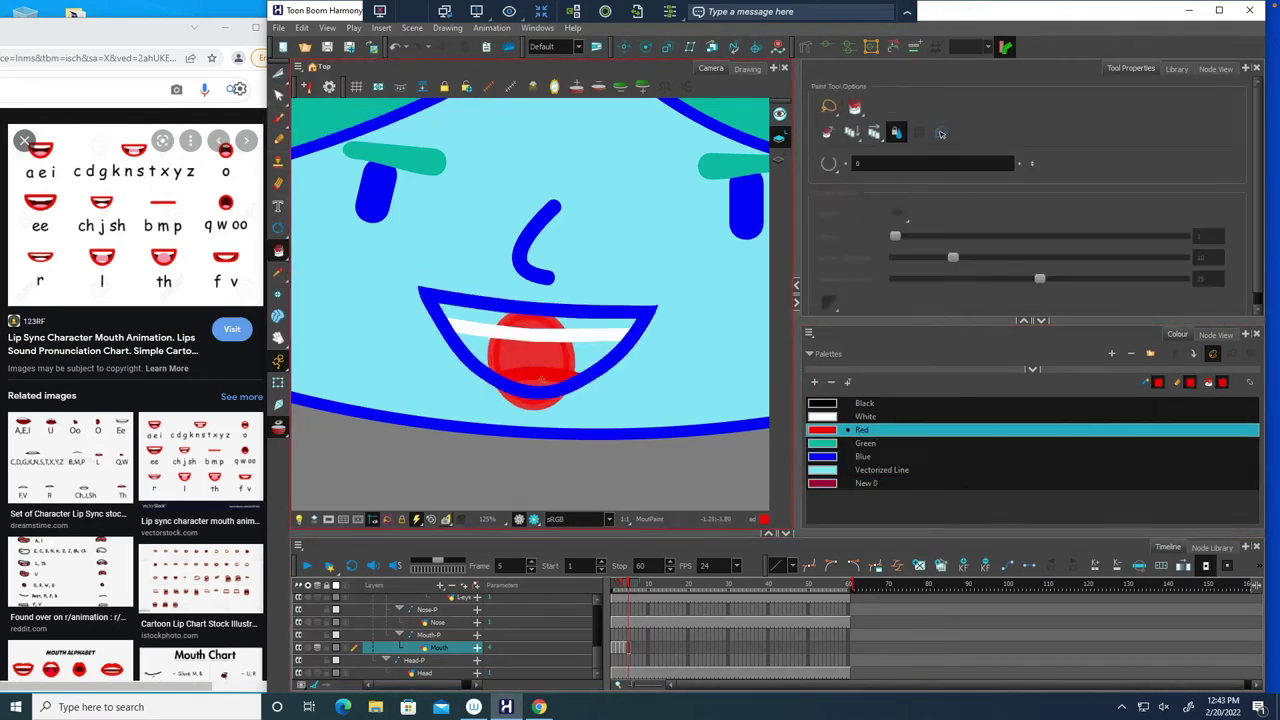
click(536, 380)
click(866, 483)
click(520, 355)
click(865, 416)
click(505, 320)
- Copy the frame 2 mouth to frame 6 of the Mouth layer and scale it narrower
click(613, 647)
click(619, 647)
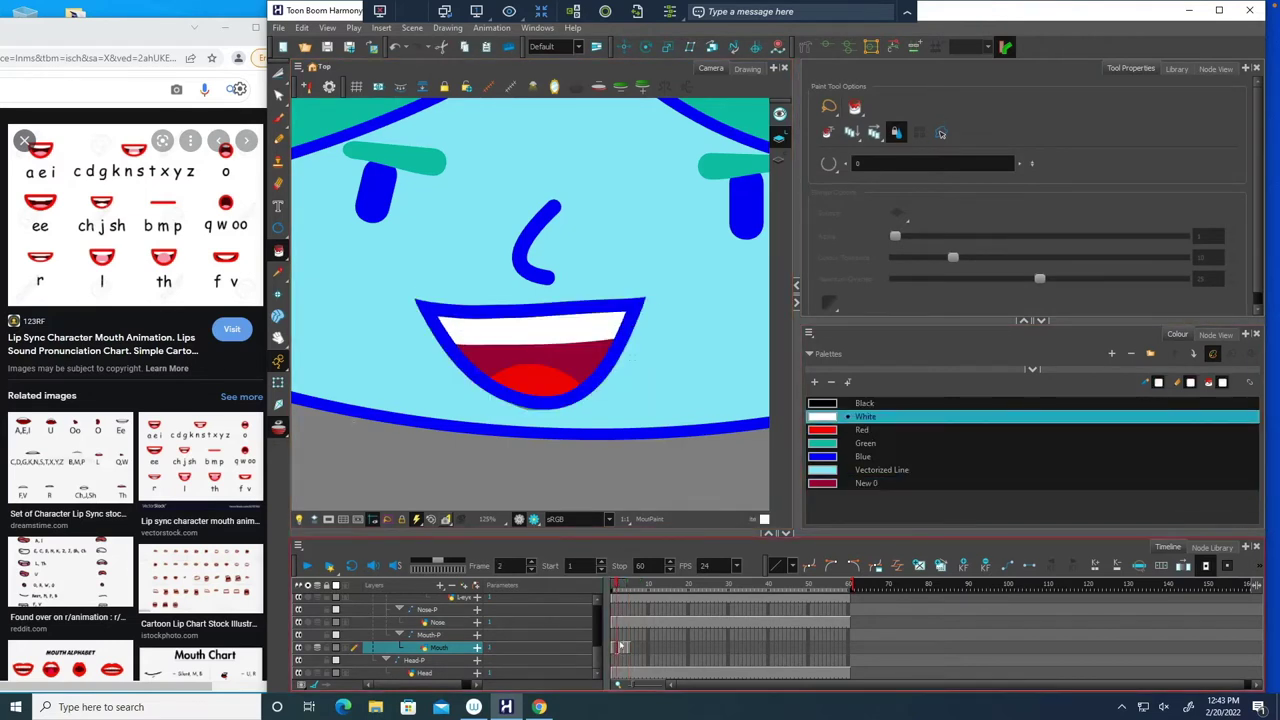
click(278, 73)
key(ctrl+a)
click(632, 647)
key(ctrl+v)
drag(408, 353, 456, 355)
drag(644, 409, 628, 398)
drag(515, 336, 523, 336)
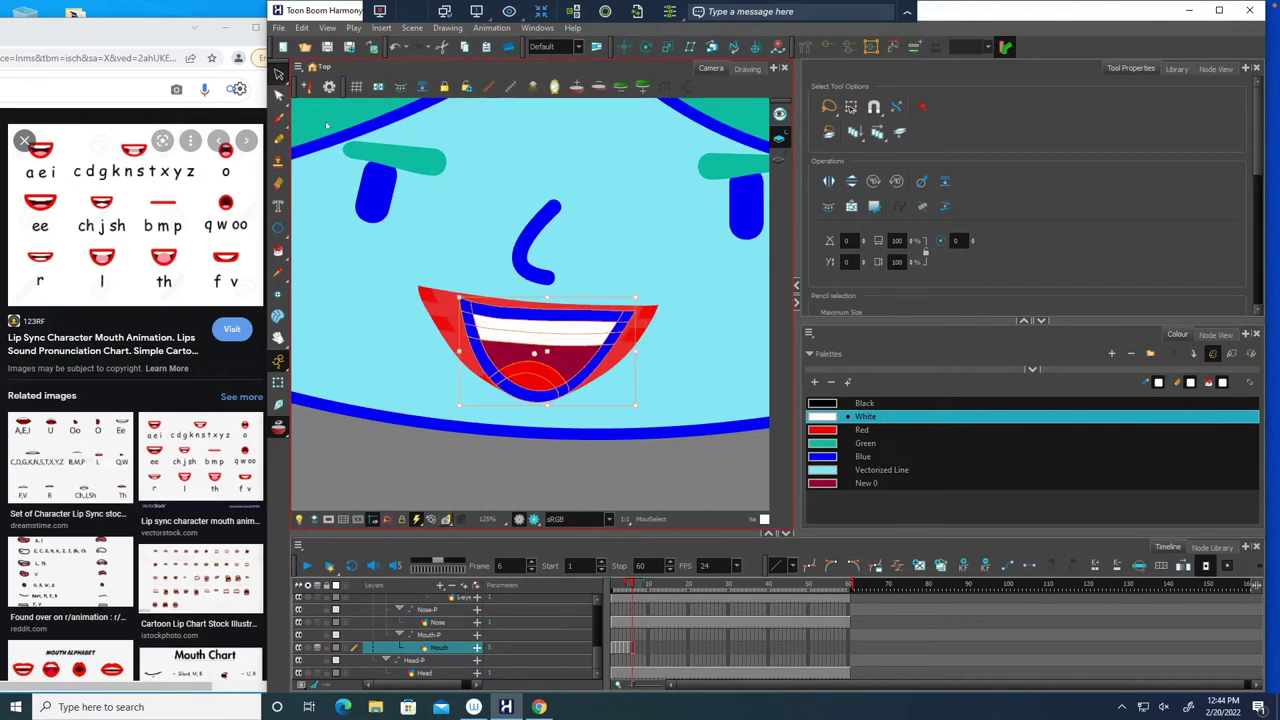
- Delete the red tongue and the dark red interior from the frame 6 mouth
click(279, 74)
click(532, 374)
key(Delete)
click(540, 360)
key(Delete)
- Add a white lower row of teeth to the frame 6 mouth and fill the gap between the rows with New 0
click(279, 118)
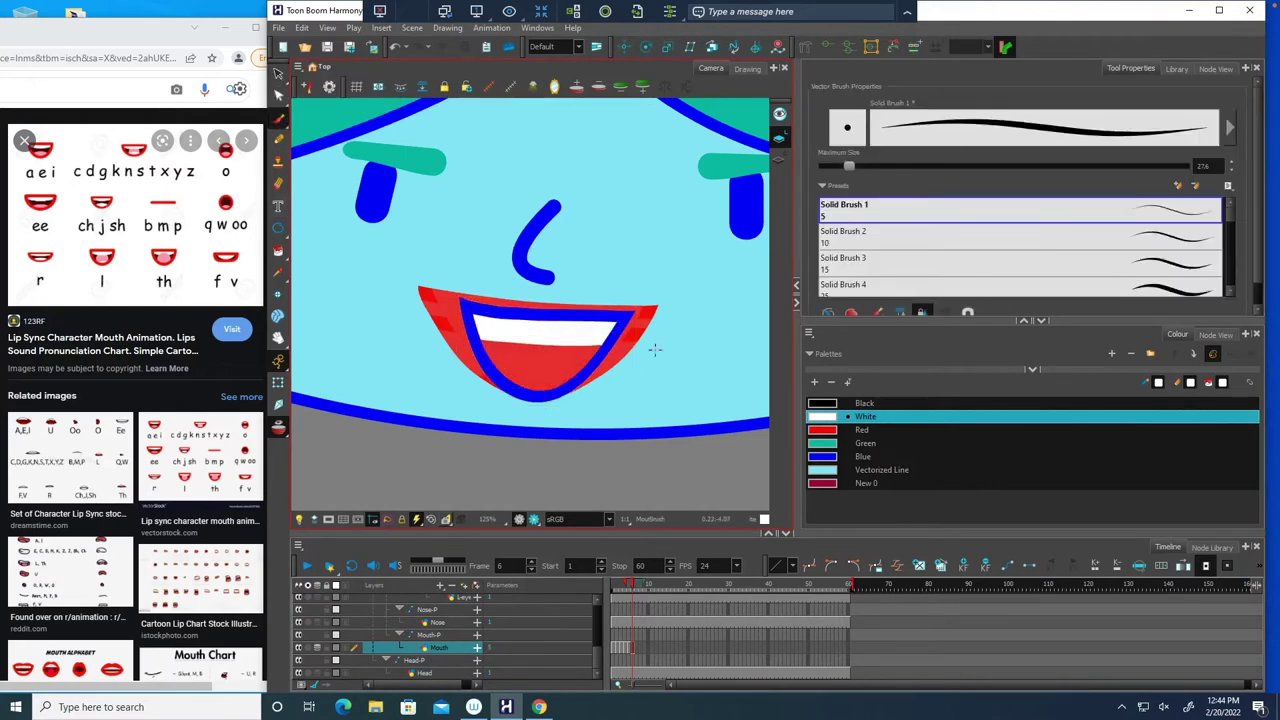
drag(437, 369, 608, 382)
drag(279, 74, 318, 87)
drag(450, 360, 600, 390)
key(alt+i)
click(866, 483)
click(536, 356)
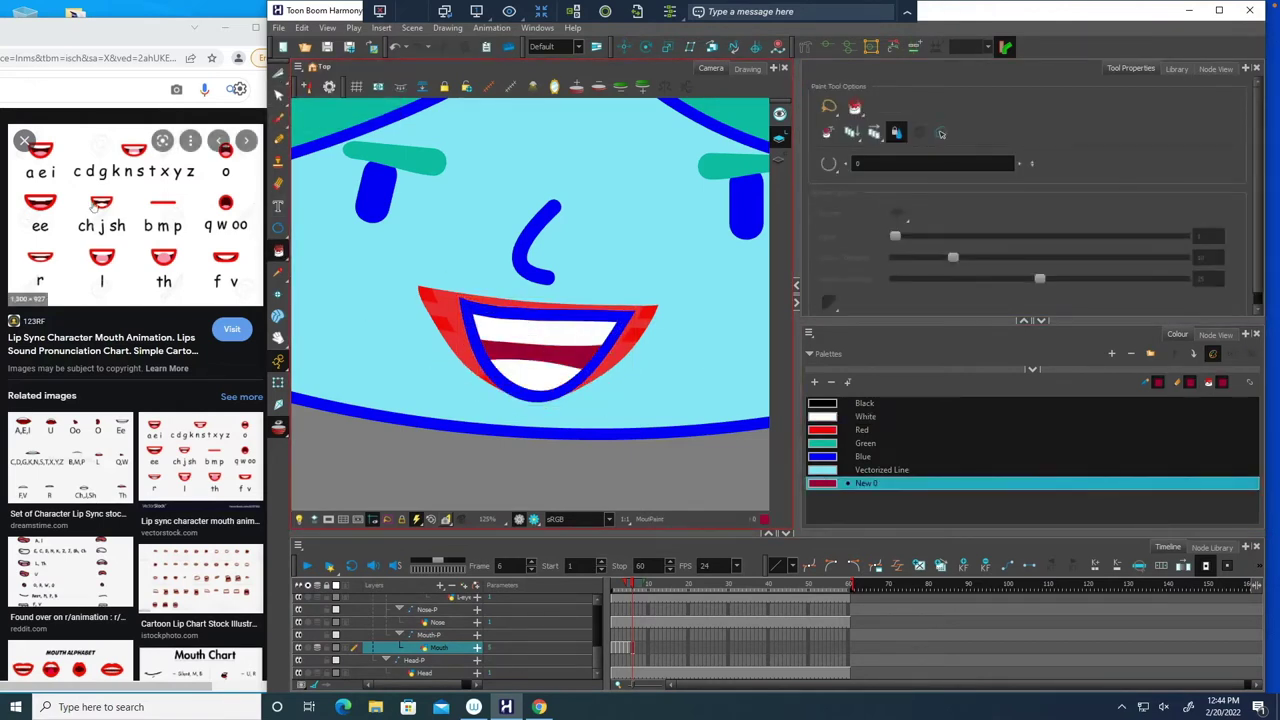
- On frame 7 of the Mouth layer, brush a single straight Blue line for the closed mouth
click(636, 647)
click(862, 456)
key(alt+b)
drag(645, 352, 448, 348)
- On frame 8, brush a small round Blue mouth outline with a Red tongue line across its lower part
click(640, 647)
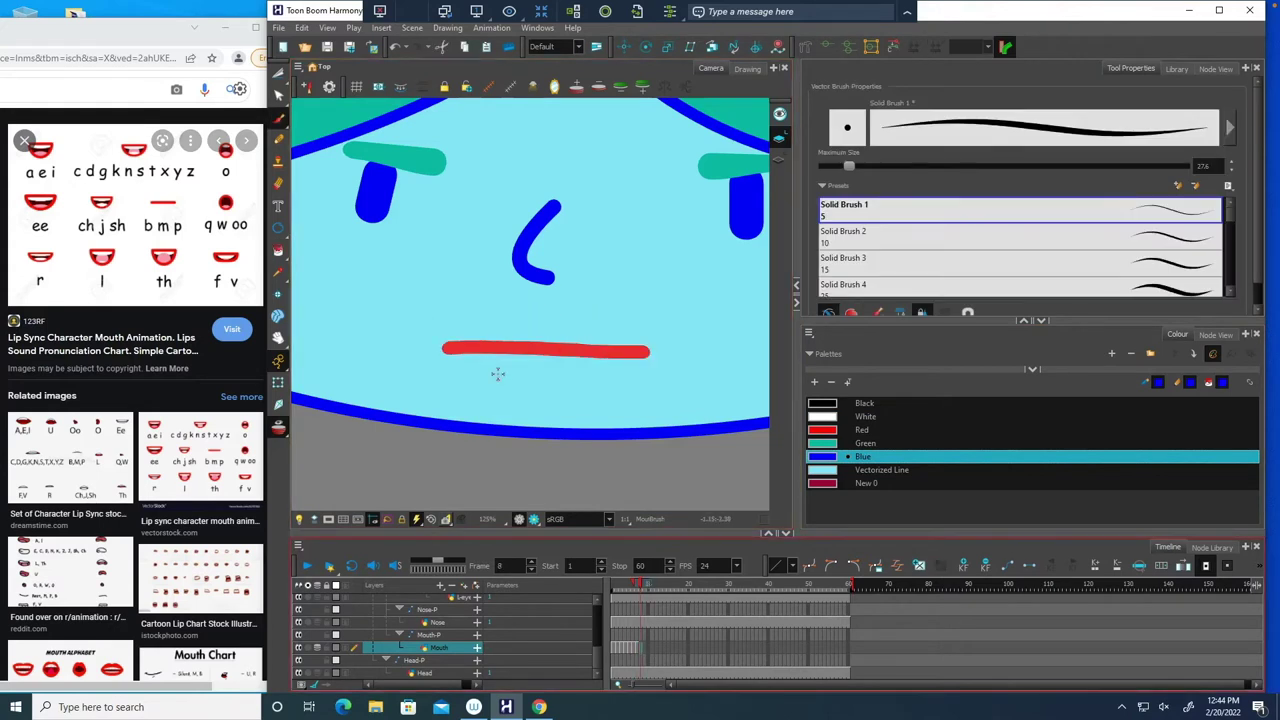
drag(512, 304, 522, 299)
click(862, 429)
drag(484, 404, 598, 405)
- Fill the frame 8 mouth with a Red tongue and New 0 interior, and trim the overhanging tongue ends
key(alt+i)
click(537, 387)
click(866, 483)
click(537, 312)
click(279, 74)
drag(480, 404, 600, 405)
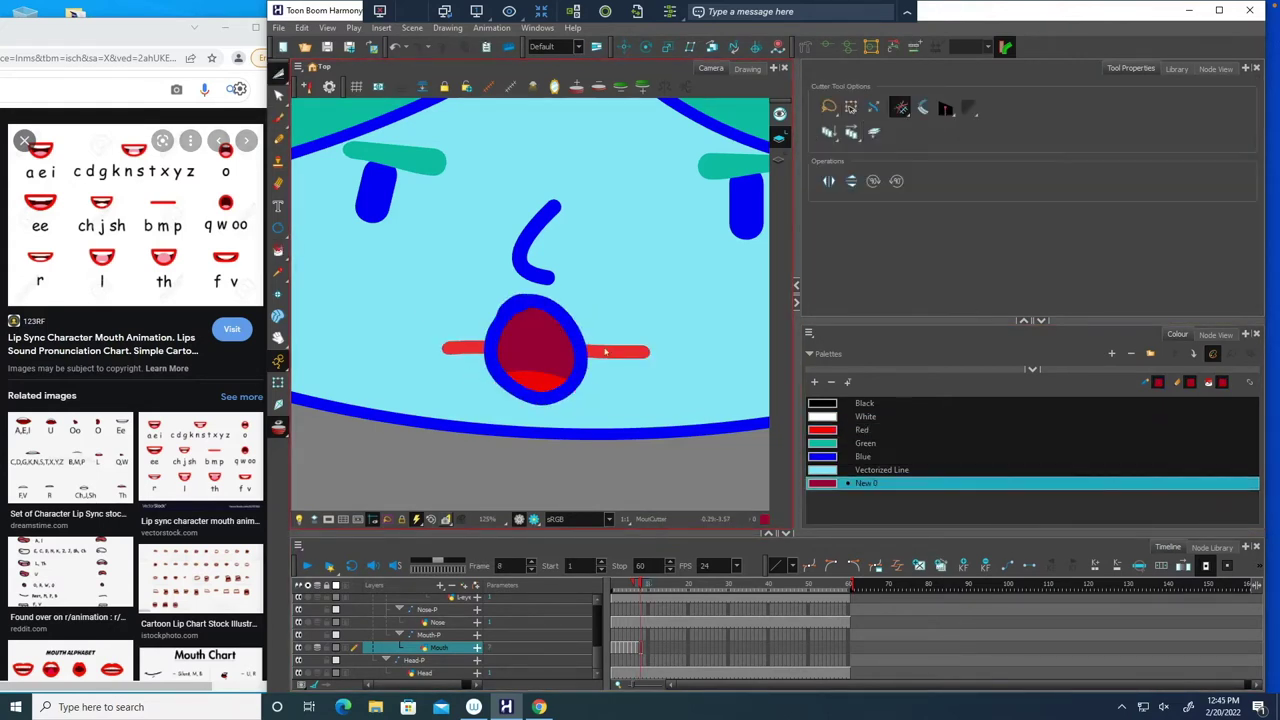
- On frame 9, brush two White teeth lines and the Blue outline of a shallow smiling mouth
click(644, 647)
click(865, 416)
click(279, 118)
drag(395, 318, 646, 334)
drag(408, 361, 621, 378)
click(822, 459)
mouse_move(651, 320)
mouse_down()
mouse_move(391, 303)
mouse_move(623, 307)
mouse_up()
key(ctrl+z)
- Trim the blue and white stroke ends that overhang the frame 9 mouth with the Cutter
click(279, 74)
drag(420, 312, 410, 372)
drag(412, 286, 408, 306)
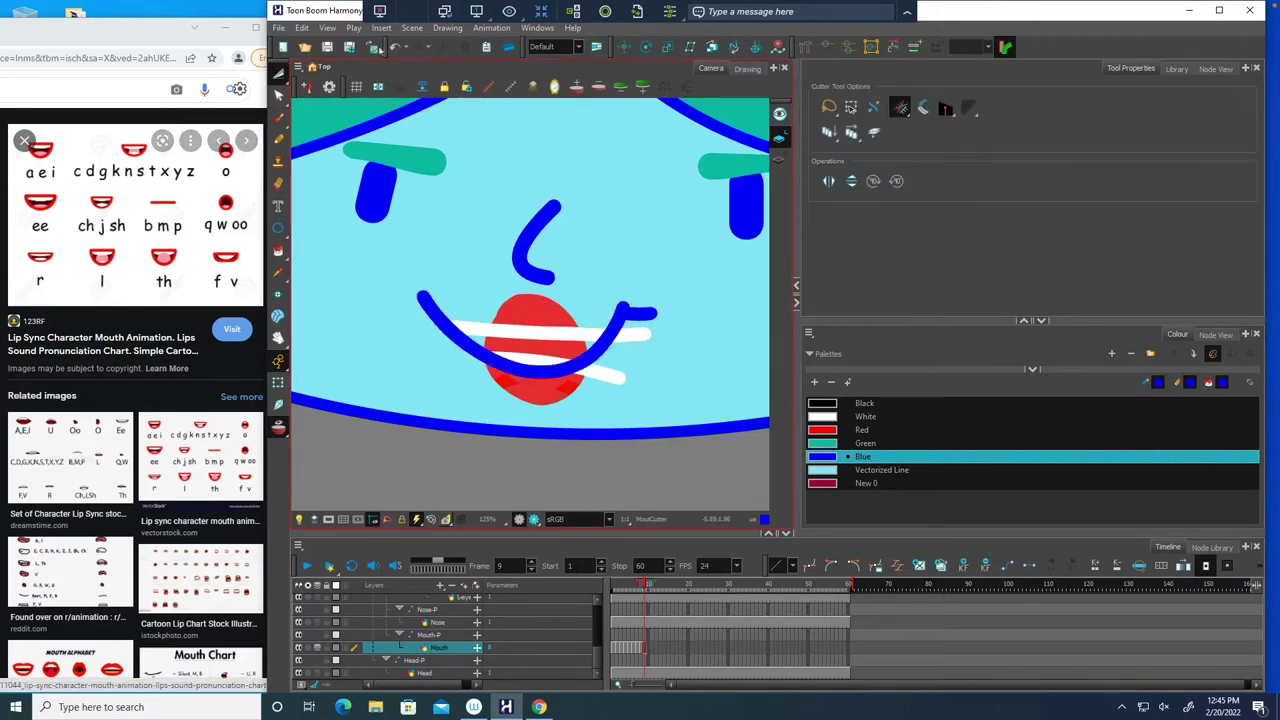
key(ctrl+z)
drag(645, 303, 604, 383)
- Fill the frame 9 mouth's teeth with White and the gap between them with New 0
click(865, 416)
key(alt+i)
drag(600, 322, 490, 310)
click(865, 483)
click(530, 352)
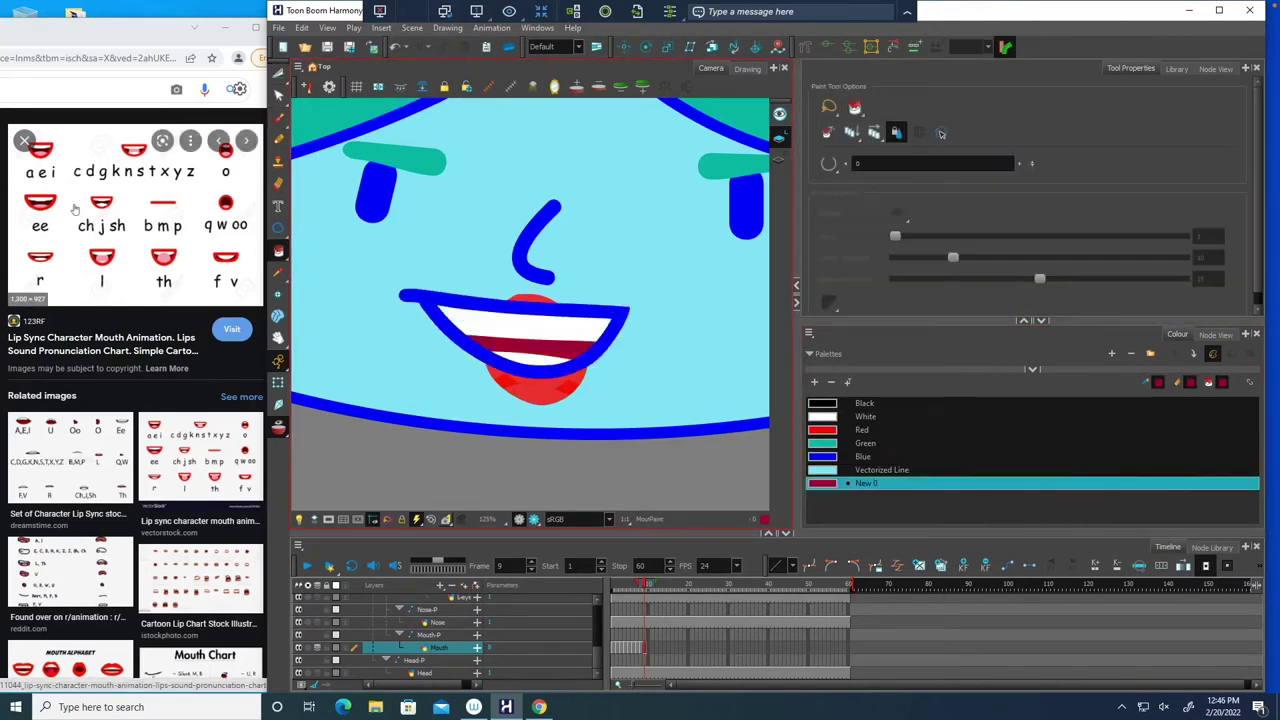
- On frame 10, brush White upper and lower teeth lines and two New 0 strokes marking the sides of the tongue
click(648, 647)
click(862, 456)
click(279, 118)
click(865, 416)
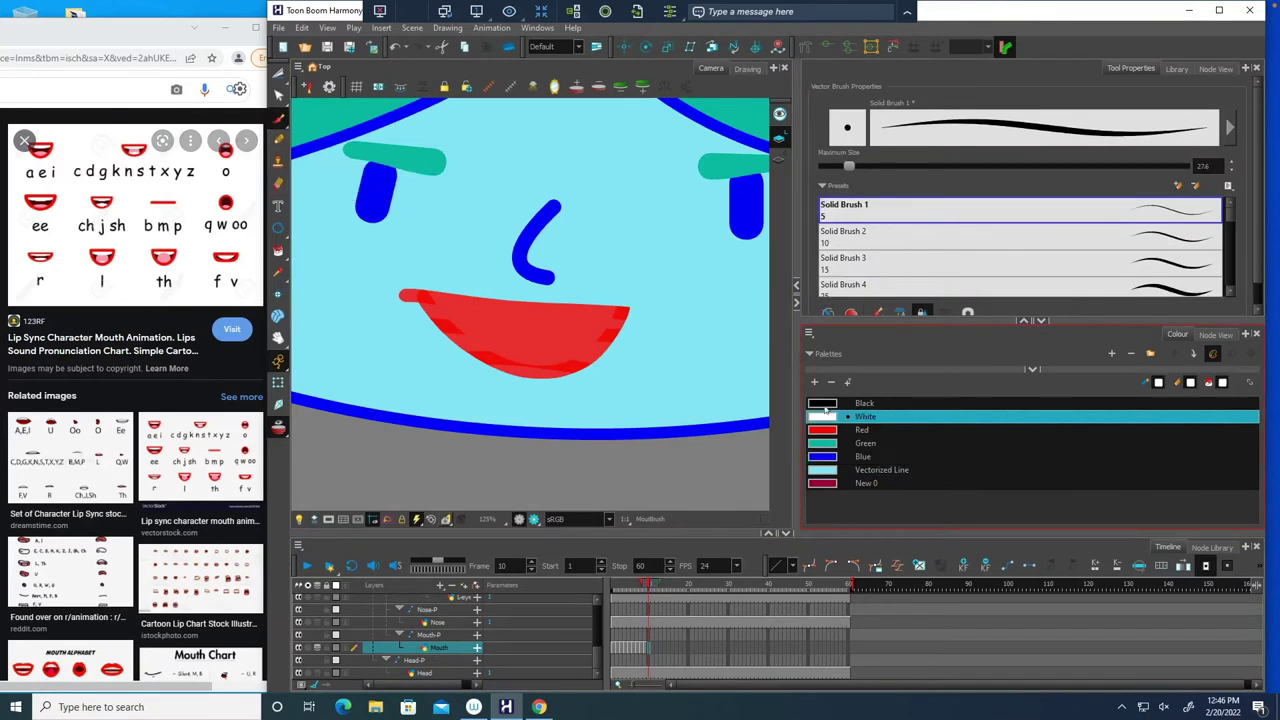
drag(632, 329, 400, 318)
drag(455, 365, 597, 374)
click(830, 483)
click(828, 312)
drag(505, 308, 489, 401)
mouse_move(556, 305)
mouse_down()
mouse_move(574, 393)
mouse_move(514, 403)
mouse_move(620, 392)
mouse_up()
- Brush the Blue outline of the frame 10 mouth and trim all strokes that overhang it
click(279, 74)
click(862, 456)
click(279, 118)
mouse_move(637, 308)
mouse_down()
mouse_move(424, 286)
mouse_move(632, 300)
mouse_move(398, 312)
mouse_up()
key(alt+t)
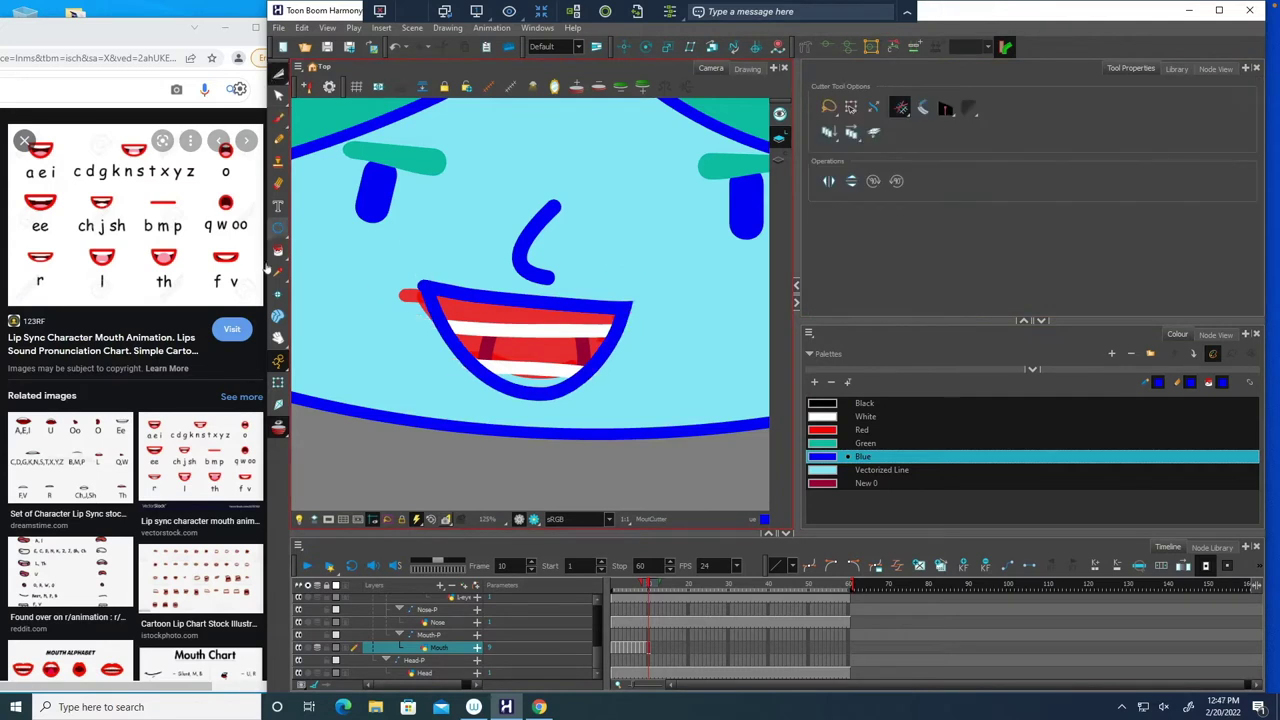
- Fill the frame 10 mouth with New 0 at the gap's ends, a Red tongue and White teeth
click(278, 250)
click(862, 483)
click(478, 348)
click(862, 429)
click(536, 350)
click(862, 416)
click(526, 315)
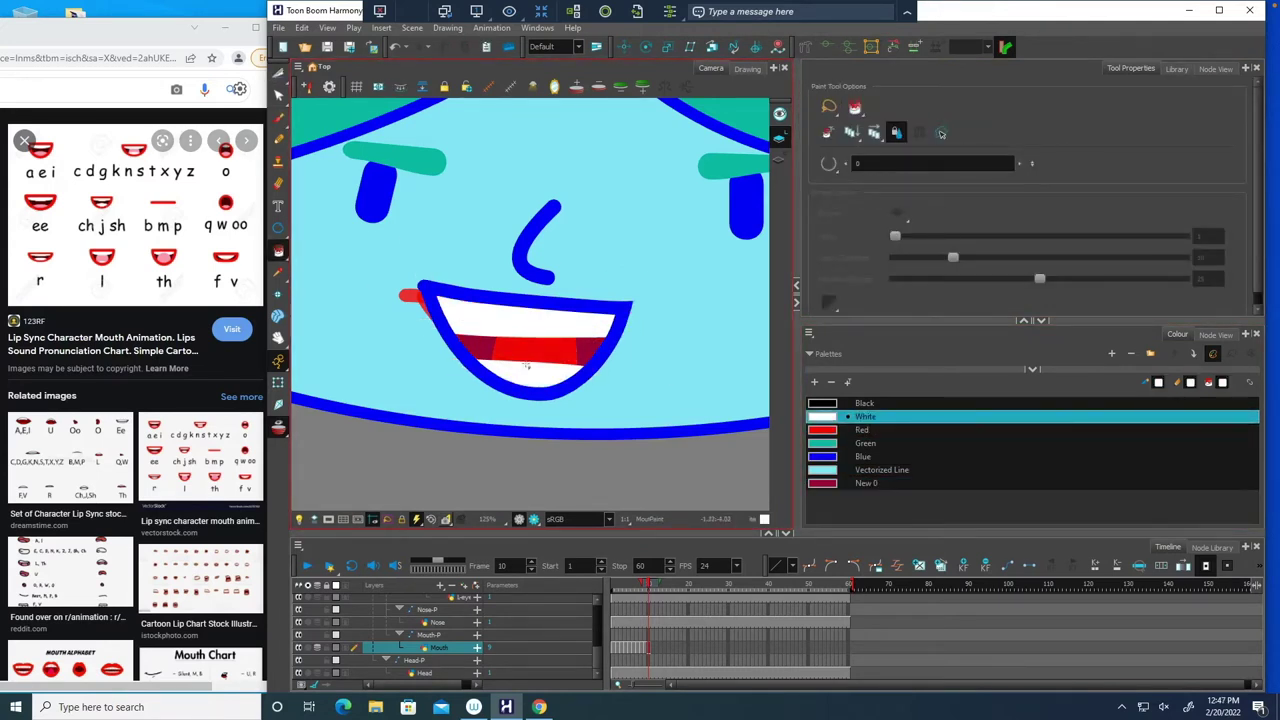
- On frame 11, brush the Blue outline of an open mouth and a White teeth line across it
key(.)
click(279, 118)
drag(424, 292, 632, 310)
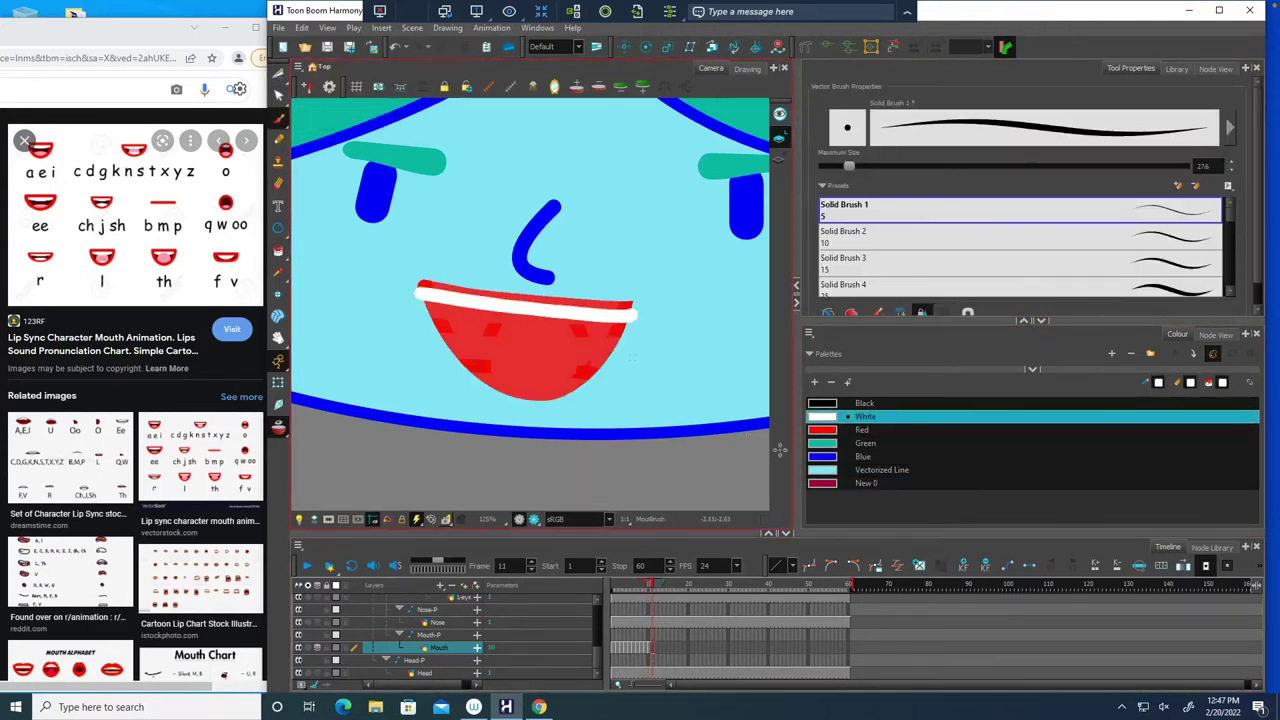
click(862, 456)
click(396, 47)
drag(379, 291, 638, 307)
drag(421, 276, 629, 272)
click(865, 416)
drag(654, 336, 365, 322)
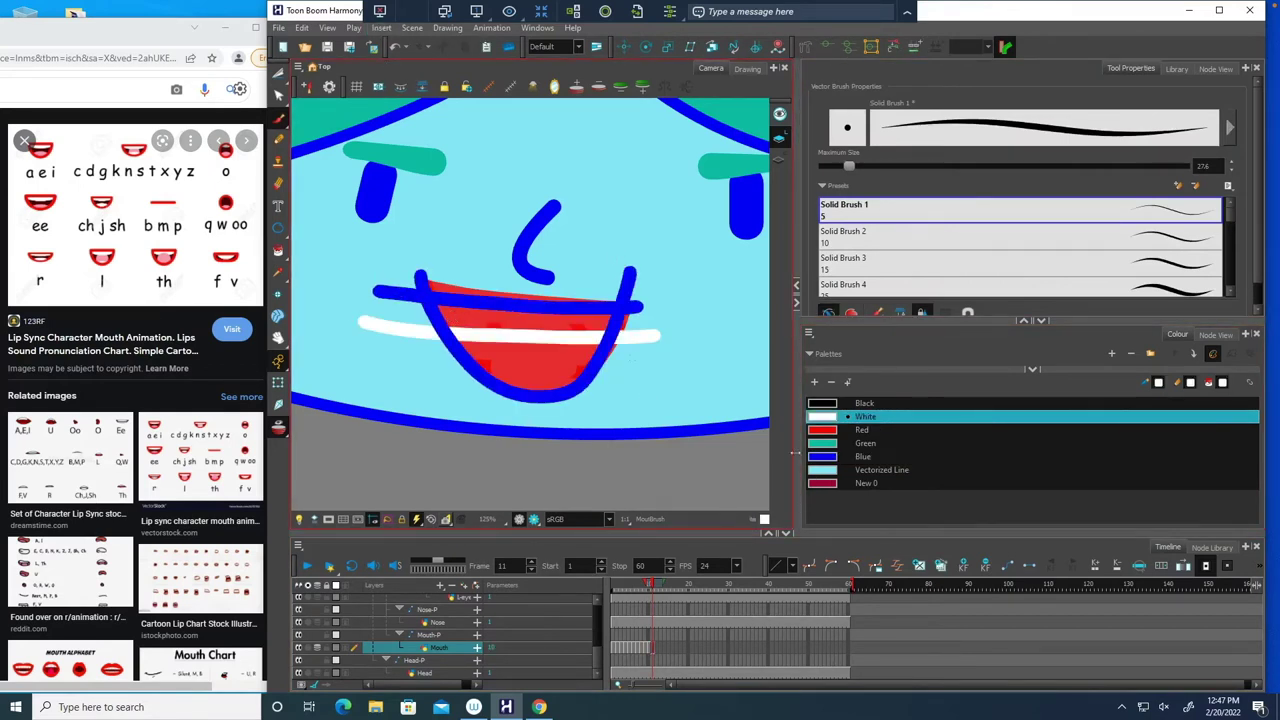
- On frame 11, brush a Red tongue arch inside the mouth and redraw the White teeth line across it
click(396, 47)
click(862, 483)
drag(446, 398, 594, 392)
click(396, 47)
click(862, 429)
drag(479, 410, 609, 407)
click(865, 416)
drag(650, 330, 318, 296)
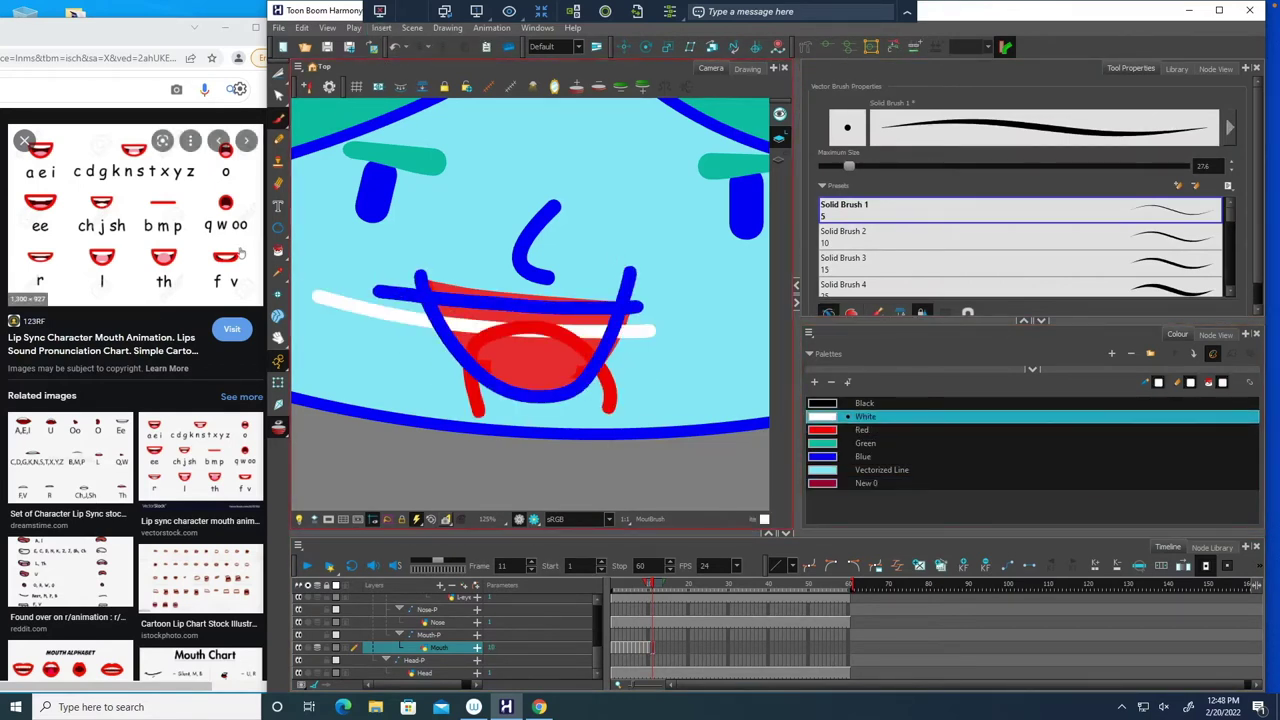
- Fill the frame 11 mouth with New 0 beside the tongue, a Red tongue and White upper teeth
click(278, 251)
click(830, 484)
click(464, 338)
click(830, 430)
click(530, 362)
click(530, 335)
- Trim the strokes overhanging the frame 11 mouth and go to frame 12 of the Mouth layer
click(278, 74)
drag(385, 335, 392, 258)
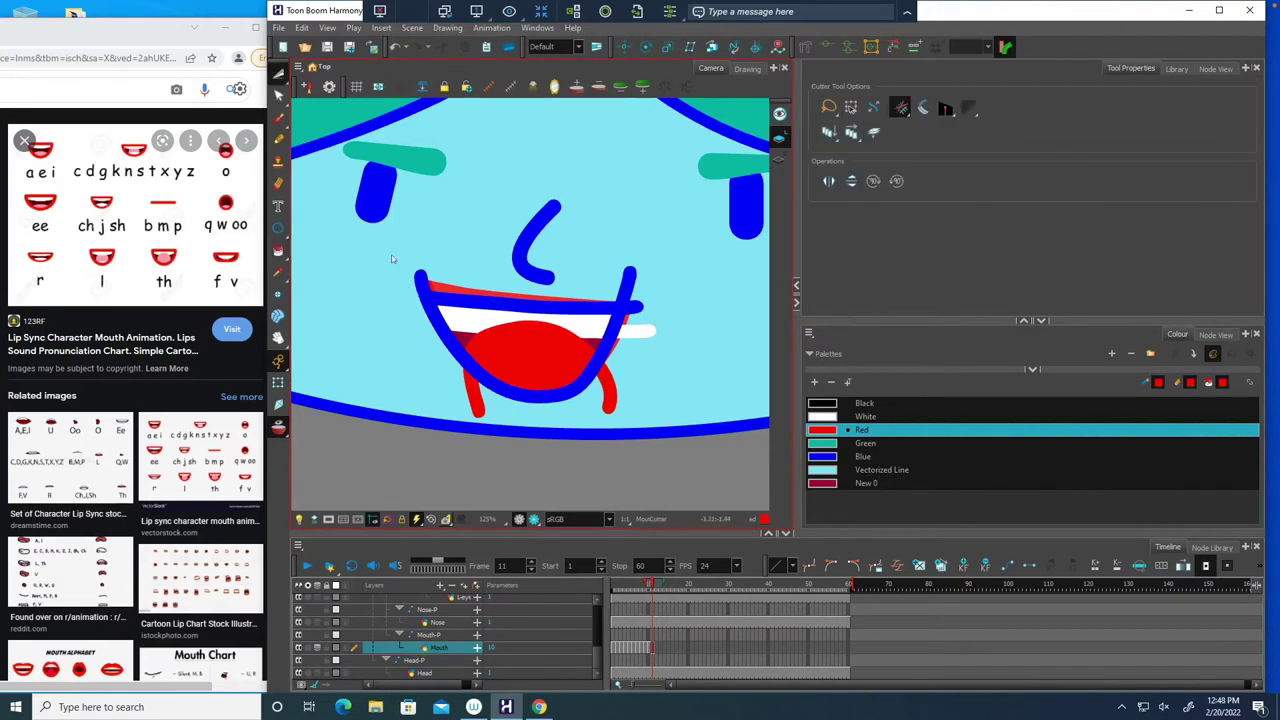
key(ctrl+z)
click(657, 650)
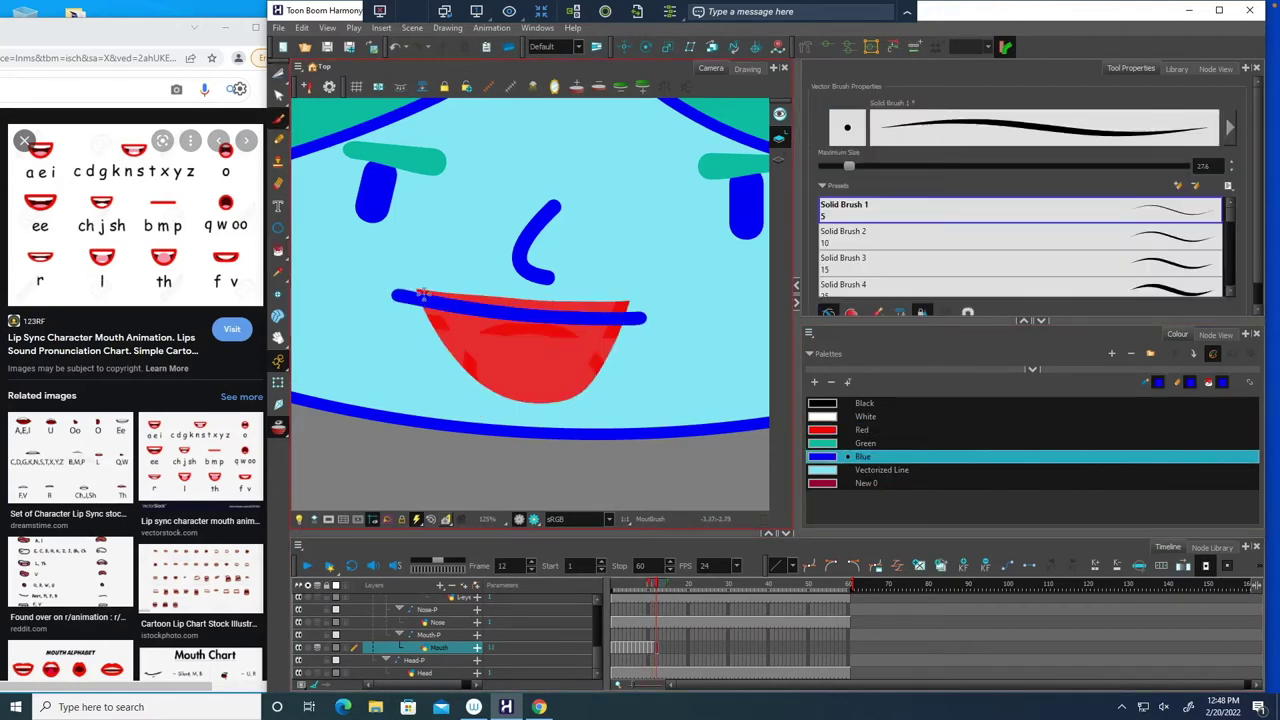
- Brush a curved White teeth line below the Blue upper lip on frame 12
drag(412, 272, 643, 276)
click(398, 47)
click(823, 415)
drag(412, 283, 643, 288)
- Fill the frame 12 teeth area White and trim the White line's ends above the upper lip
click(862, 456)
key(alt+i)
click(865, 416)
click(527, 336)
click(862, 456)
key(alt+b)
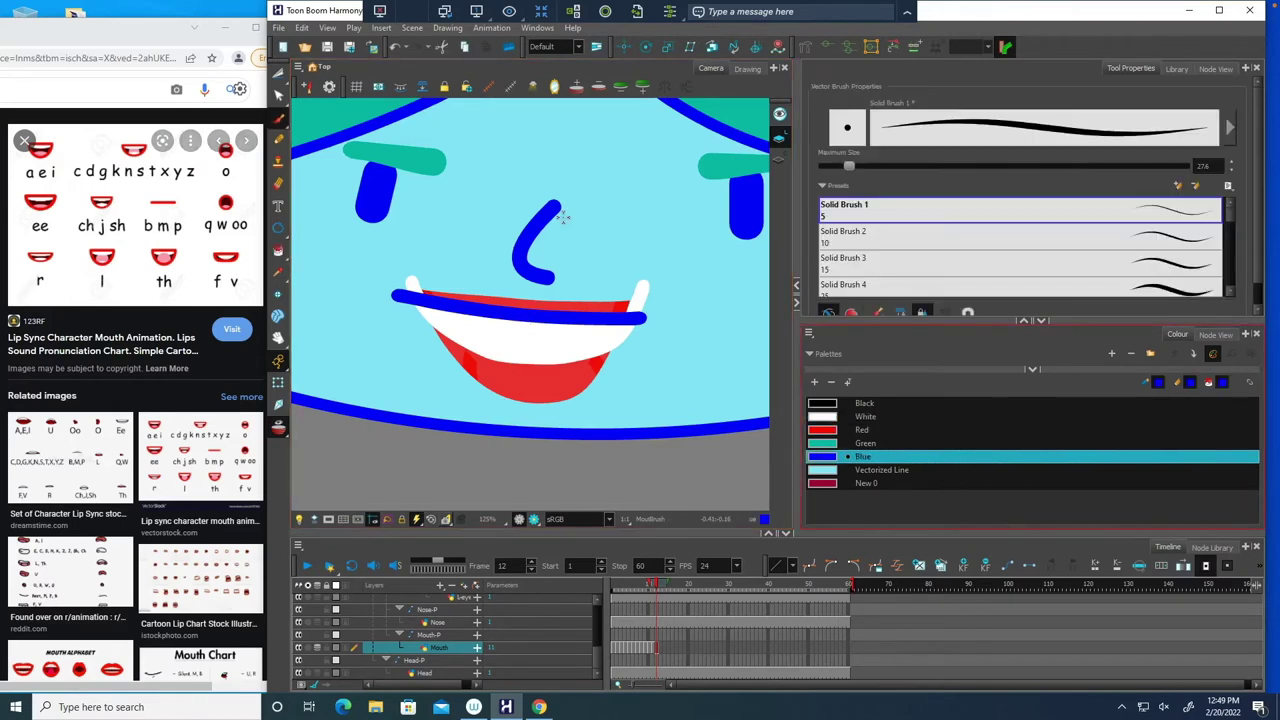
key(alt+t)
mouse_move(596, 275)
mouse_down()
mouse_move(660, 294)
mouse_move(645, 247)
mouse_up()
drag(440, 282, 385, 276)
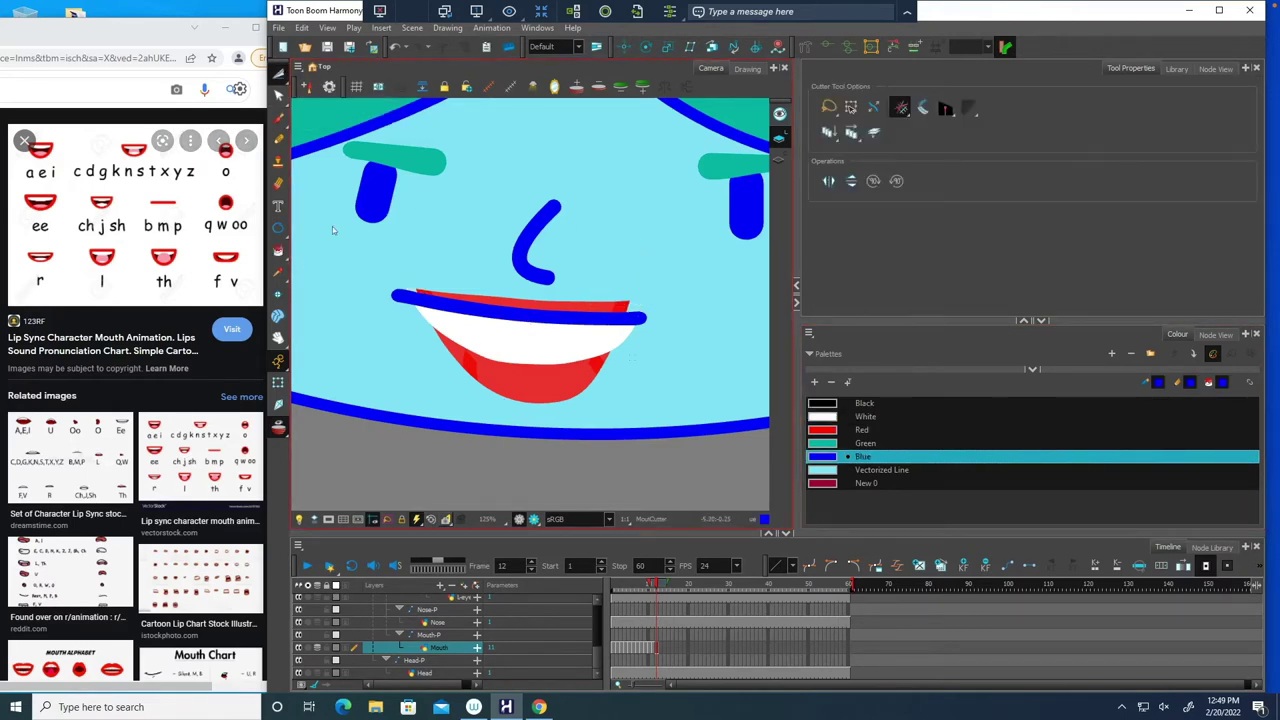
- Try a Blue lower lip stroke on frame 12 and undo everything back to the Blue upper lip line
key(alt+b)
mouse_move(645, 298)
mouse_down()
mouse_move(594, 360)
mouse_move(404, 346)
mouse_up()
click(398, 47)
click(398, 47)
click(398, 47)
click(398, 47)
click(398, 47)
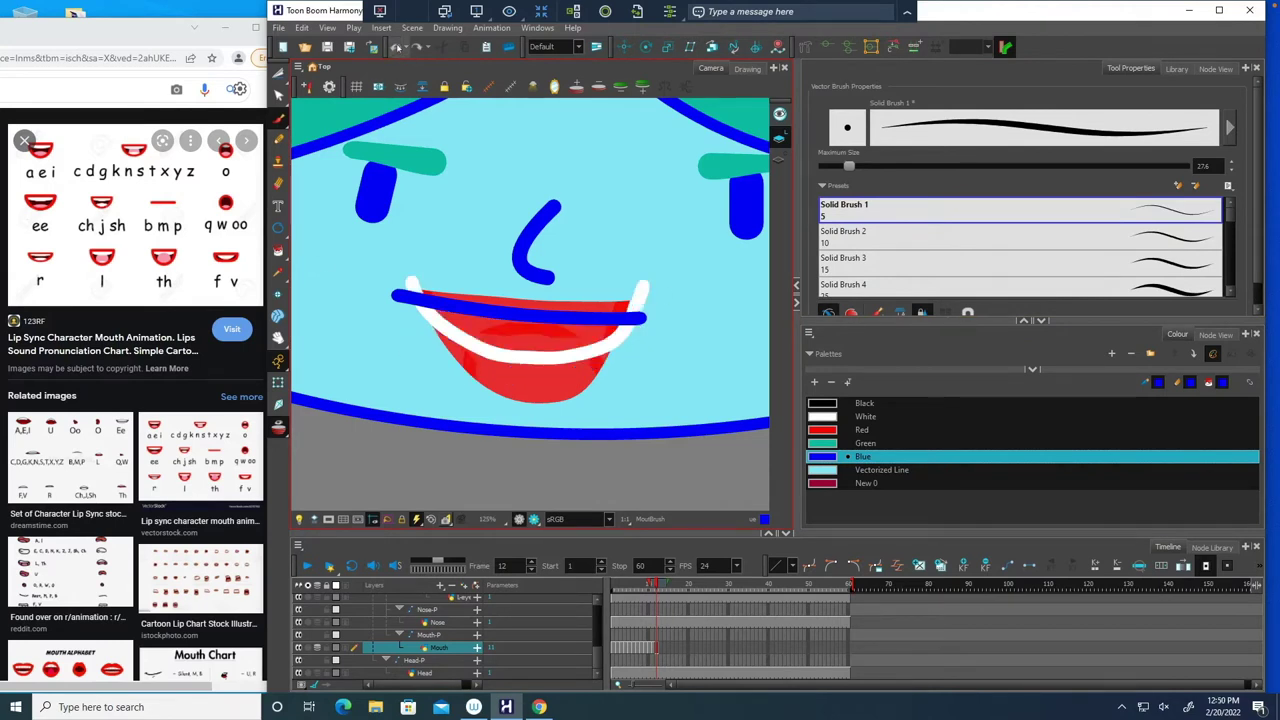
click(398, 47)
- Brush overlapping Blue lower lip strokes on frame 12 and fill the teeth area above them White
mouse_move(646, 291)
mouse_down()
mouse_move(530, 400)
mouse_move(473, 381)
mouse_up()
drag(506, 357, 422, 357)
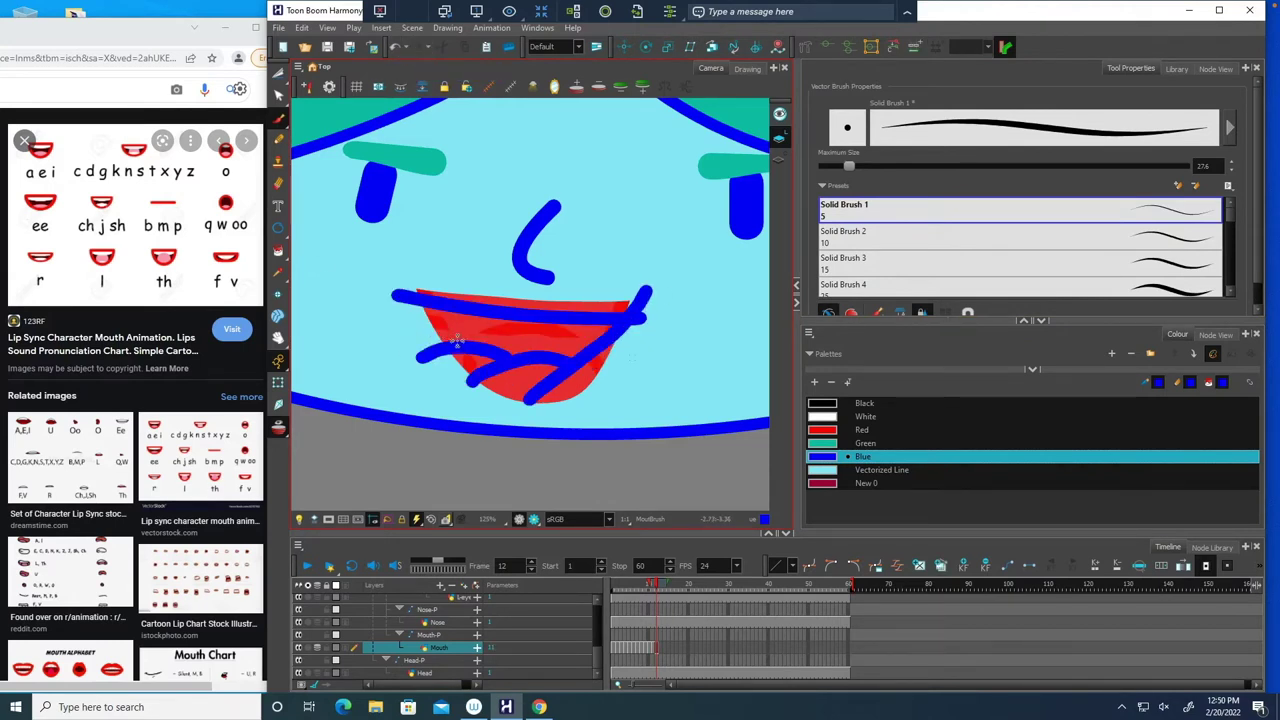
click(865, 416)
mouse_move(444, 293)
mouse_down()
mouse_move(455, 350)
mouse_move(462, 294)
mouse_up()
click(278, 73)
drag(636, 330, 655, 286)
click(278, 250)
click(501, 322)
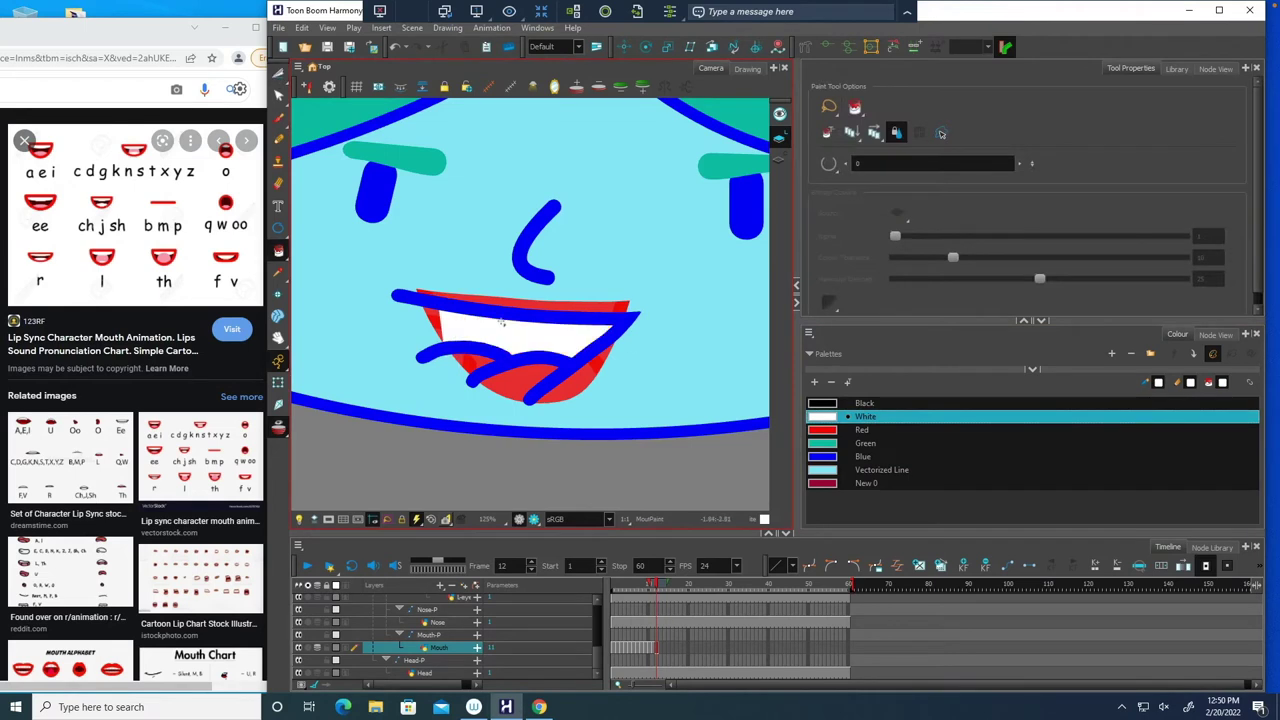
- Erase the lower end of the lip's side stroke and delete all strokes of the frame 12 mouth
click(278, 110)
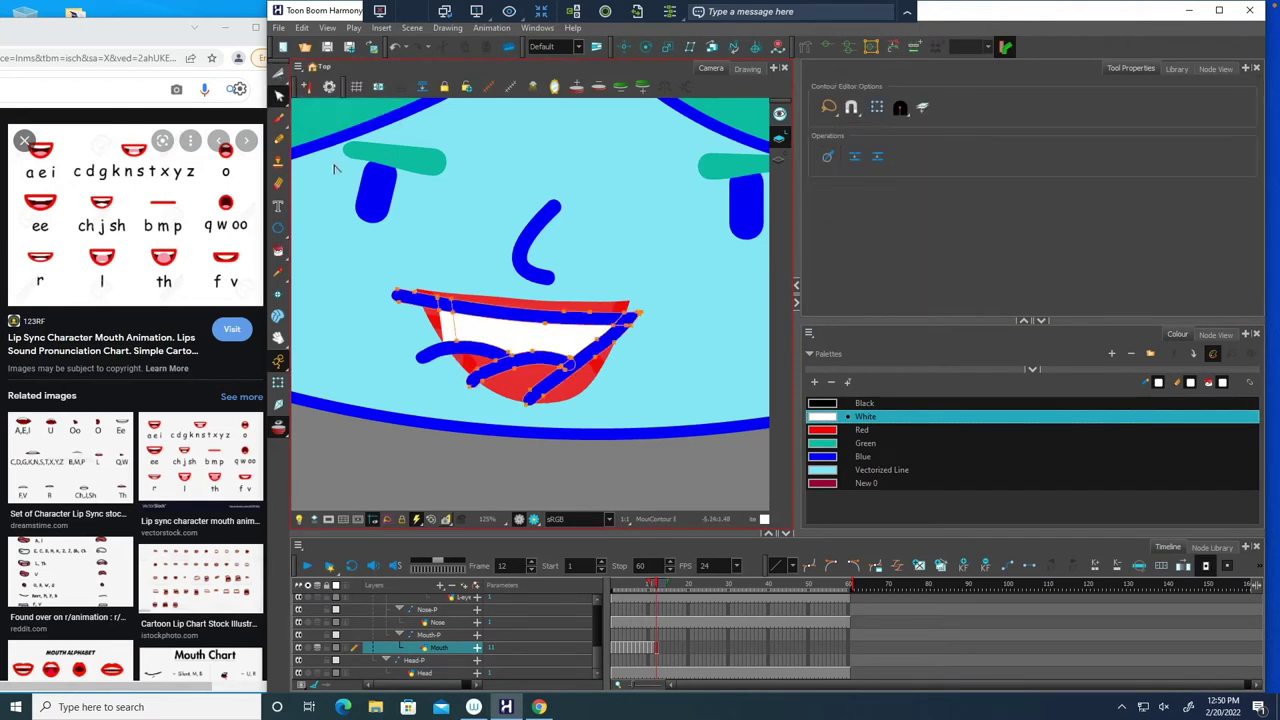
click(279, 183)
drag(516, 405, 556, 390)
click(279, 73)
key(ctrl+a)
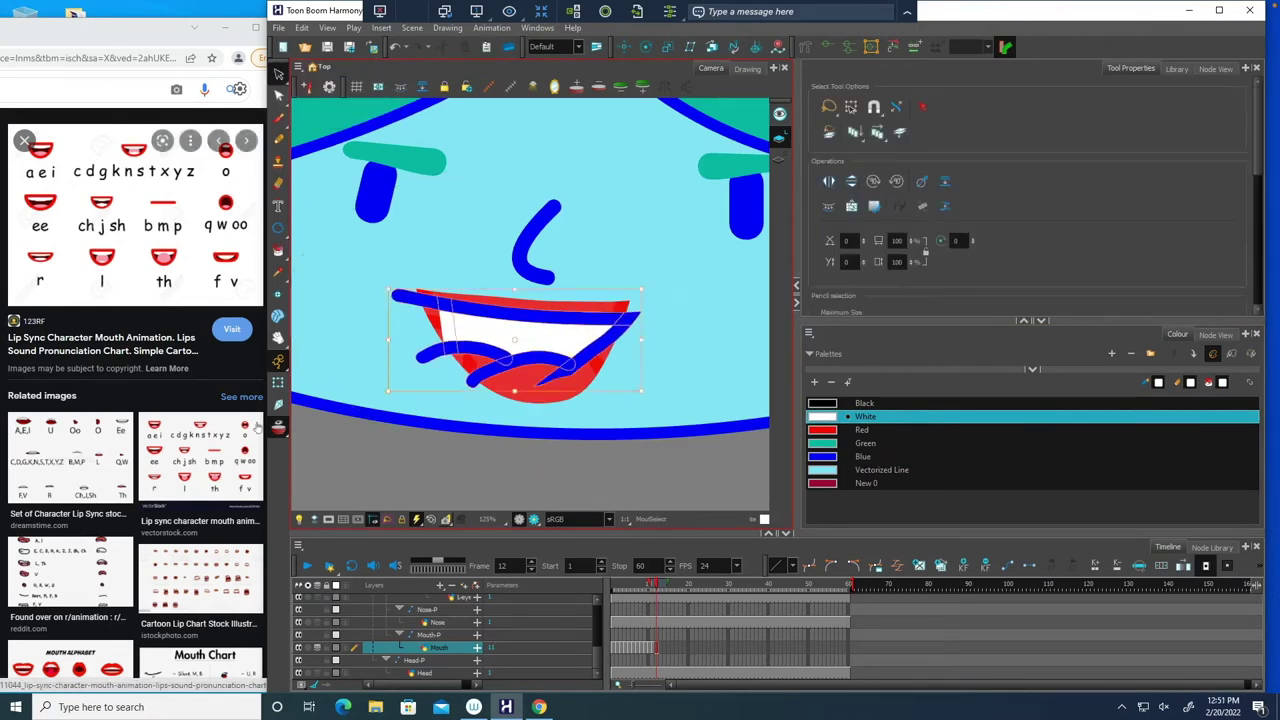
key(Delete)
- On frame 12, brush a new Blue upper lip line and a curved White teeth line hanging below it
click(279, 117)
drag(862, 456, 862, 429)
drag(362, 298, 648, 311)
mouse_move(426, 287)
mouse_down()
mouse_move(432, 309)
mouse_move(638, 278)
mouse_up()
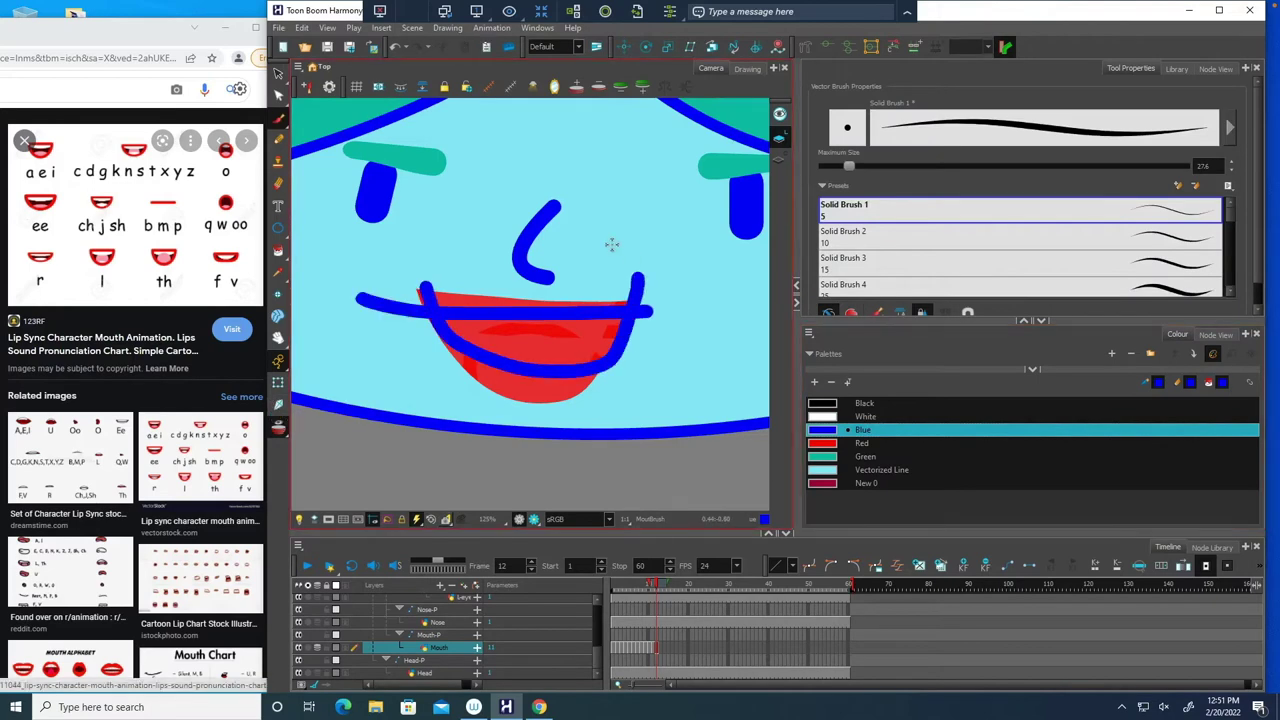
key(ctrl+z)
click(864, 416)
drag(442, 299, 636, 273)
- Brush a Blue lower lip line and slanted Blue strokes closing both sides of the frame 12 mouth
click(862, 429)
mouse_move(414, 350)
mouse_down()
mouse_move(623, 359)
mouse_move(424, 356)
mouse_up()
key(super)
click(472, 69)
key(ctrl+z)
drag(420, 287, 499, 396)
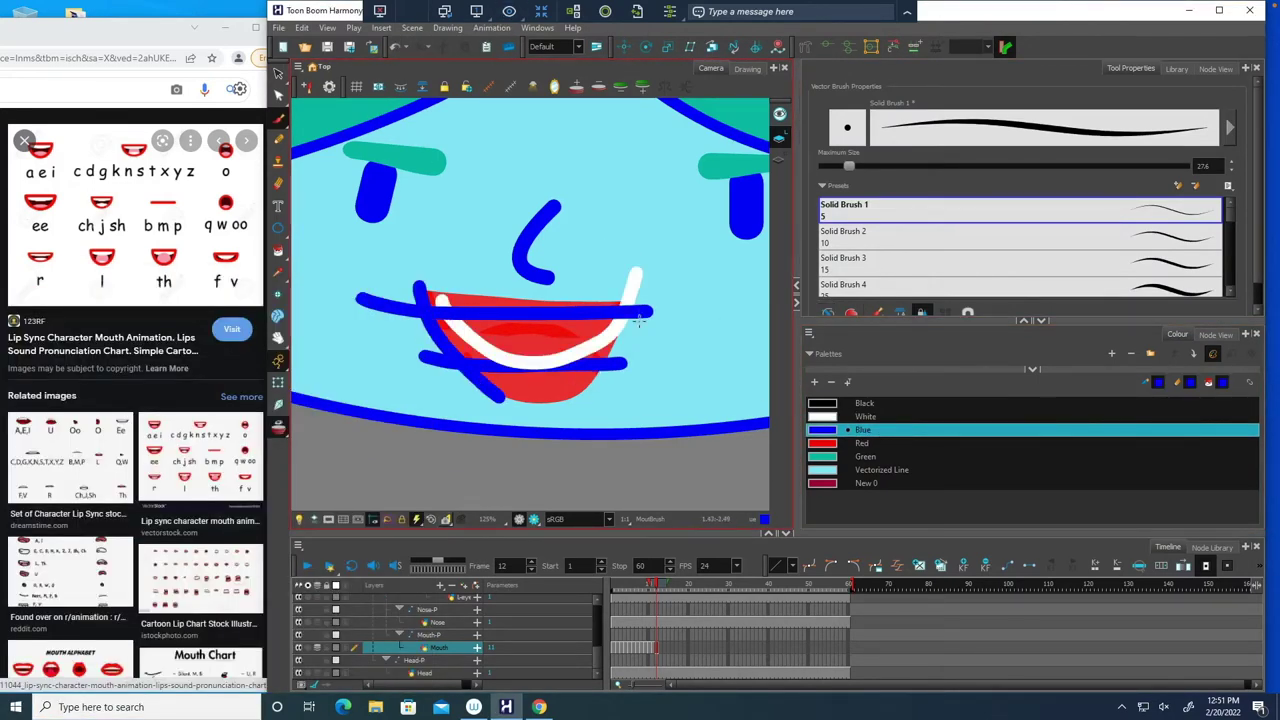
drag(647, 285, 601, 384)
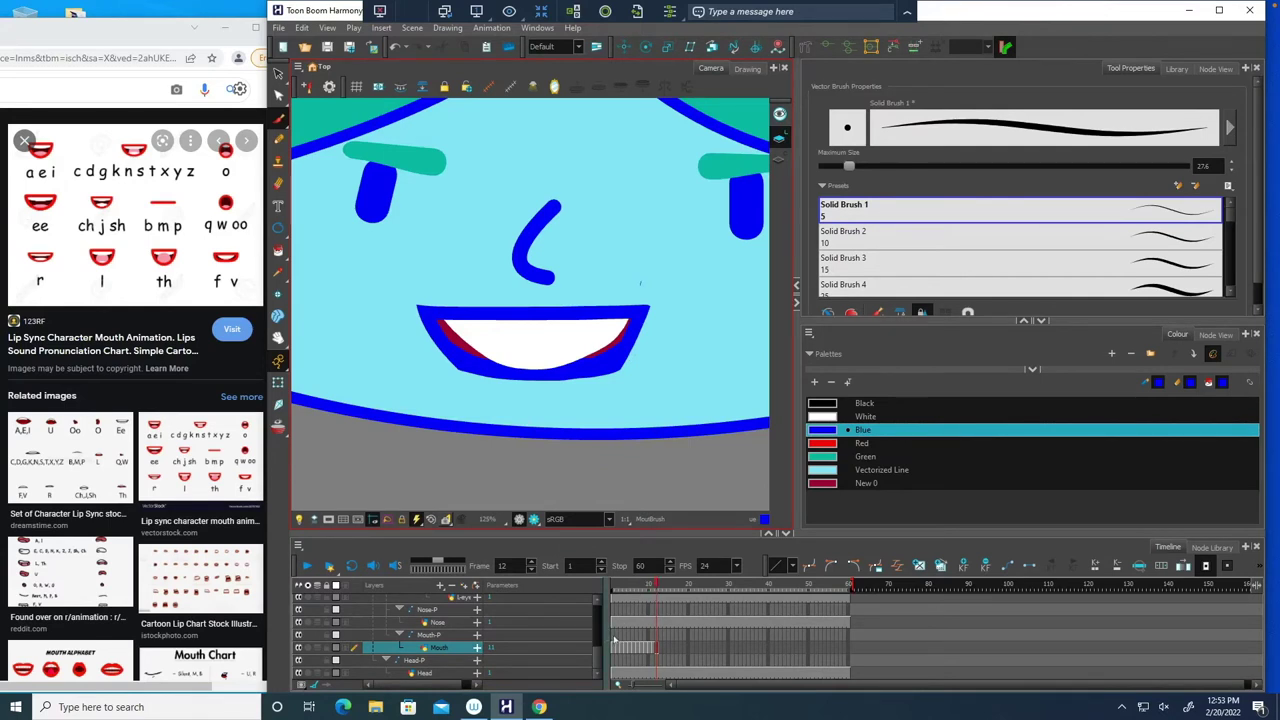
- Review the mouth drawings frame by frame from frame 1 to frame 12 and back
click(614, 638)
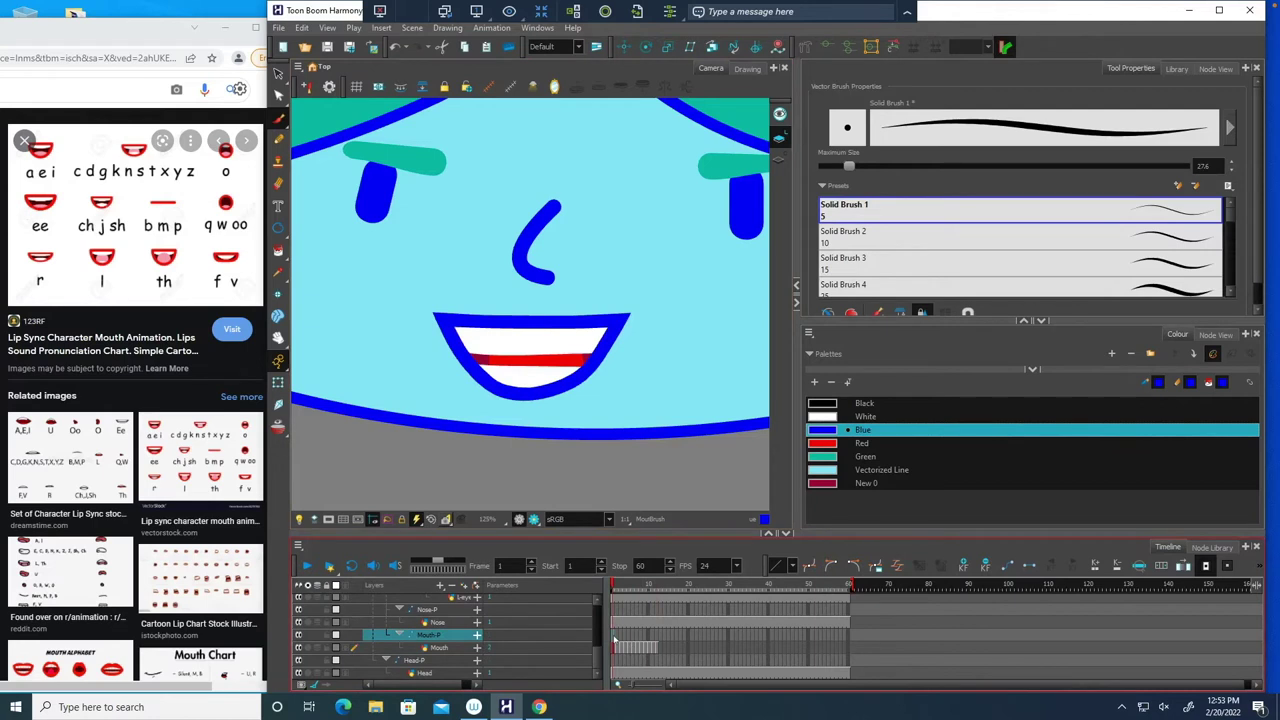
key(period)
key(period)
key(period)
key(period)
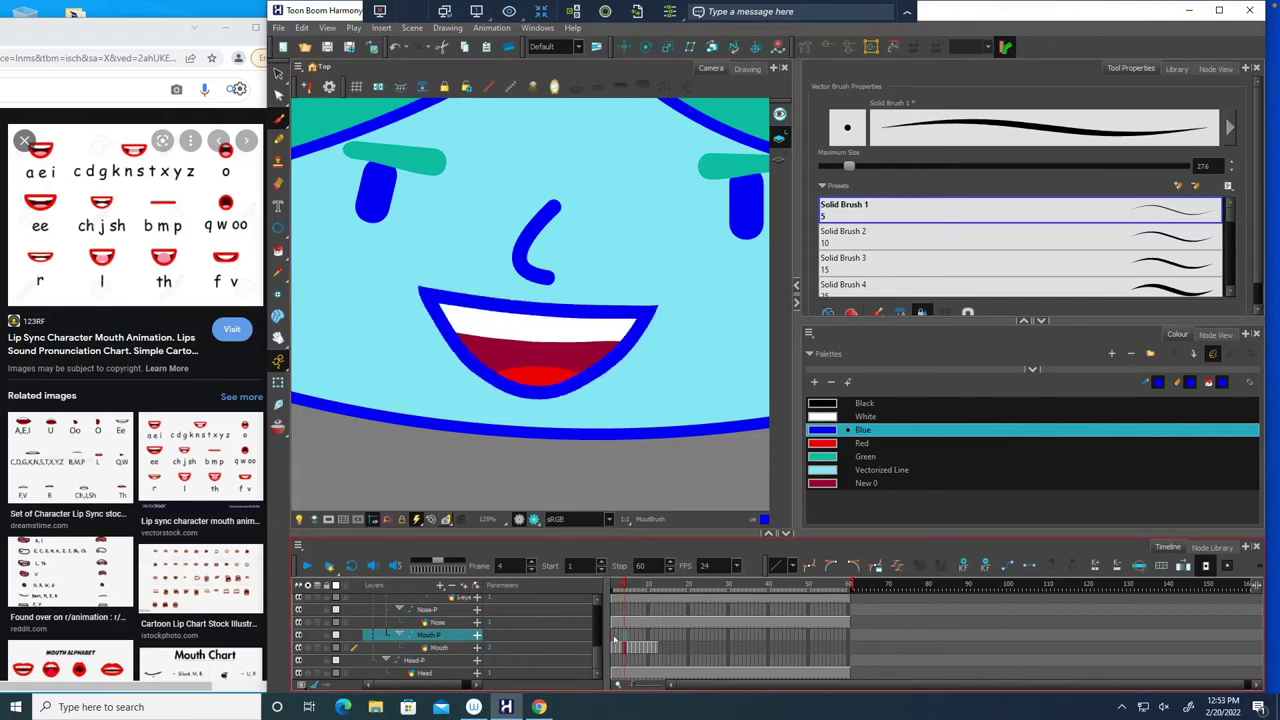
key(period)
key(period)
key(period)
key(period)
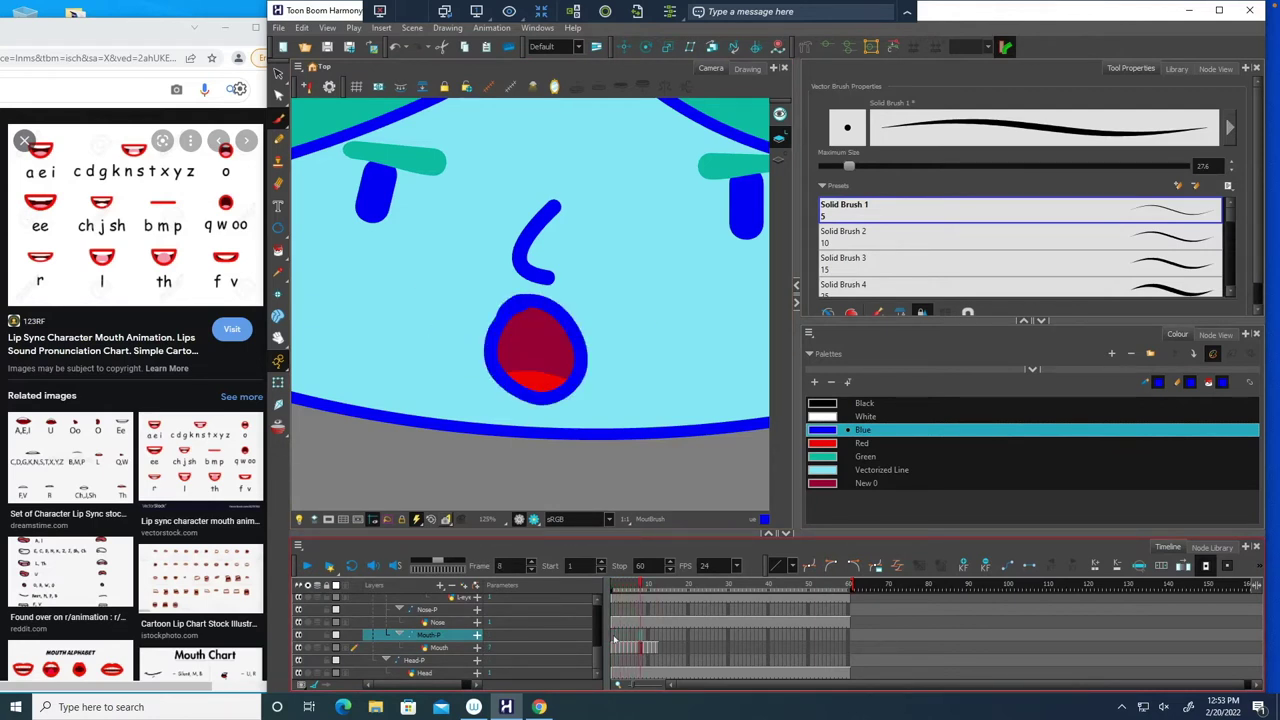
key(period)
key(period)
key(period)
key(period)
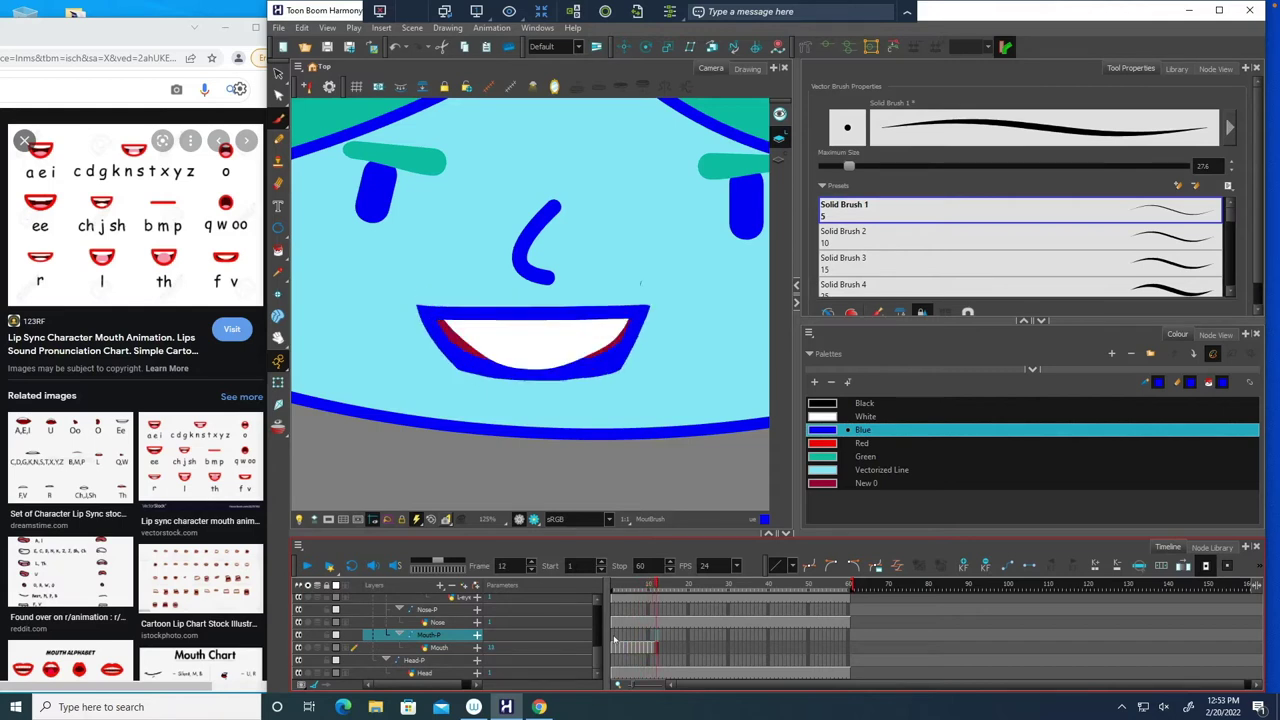
key(comma)
key(comma)
key(comma)
key(comma)
key(comma)
key(comma)
key(comma)
key(comma)
key(comma)
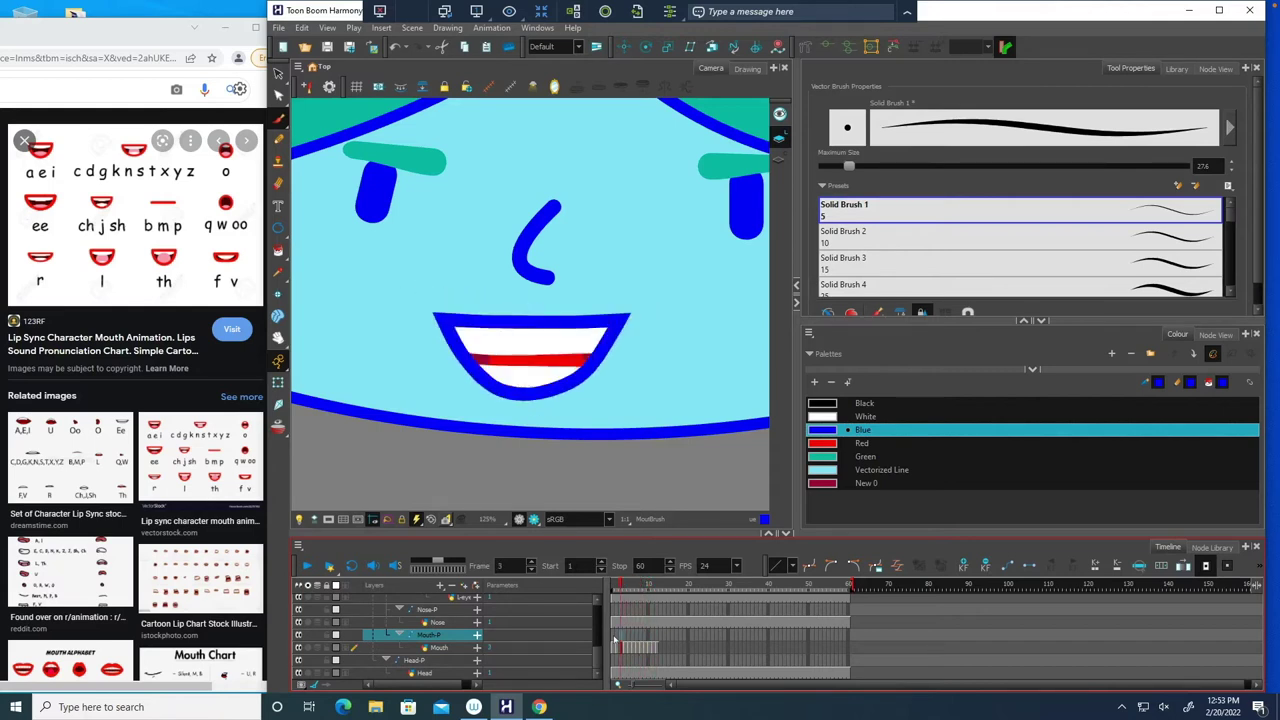
key(comma)
key(comma)
- Clear the mouth drawings exposed on the Mouth layer's first frames and extend one drawing's exposure through frame 60
drag(660, 649, 612, 647)
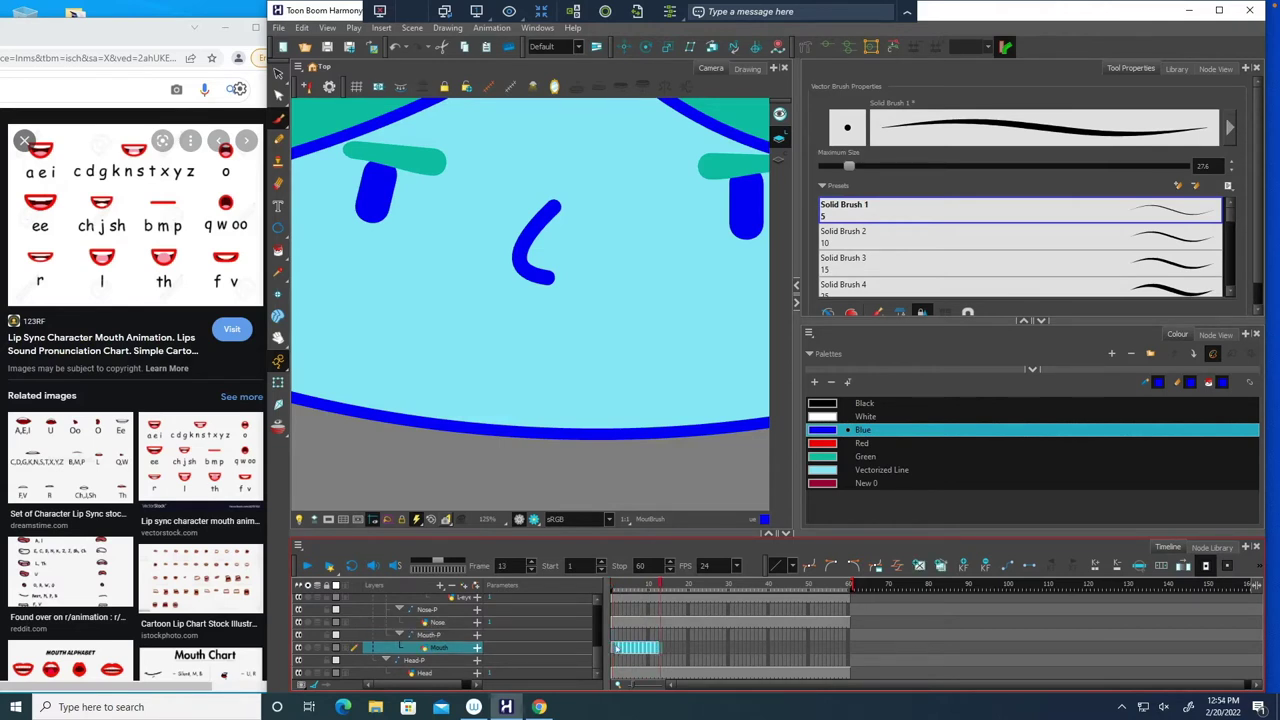
click(846, 649)
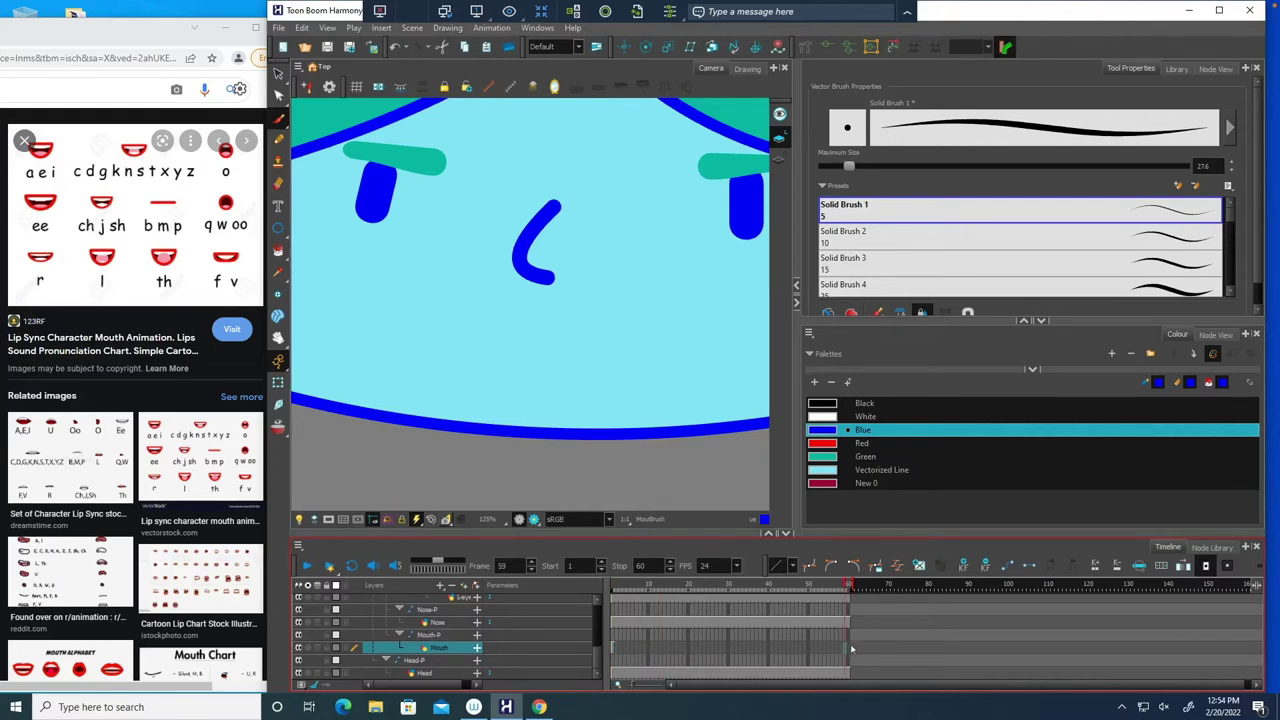
click(849, 645)
key(F5)
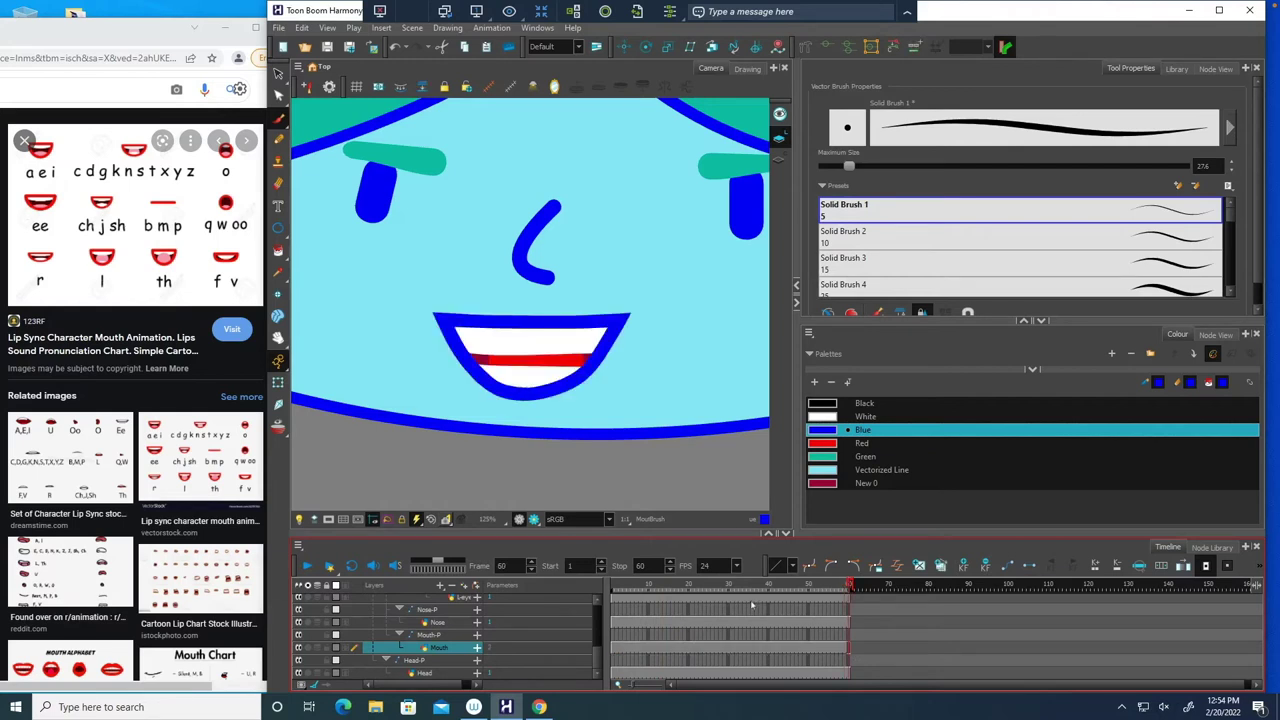
- Cycle the Mouth layer's drawing substitutions on frame 1 to check every mouth shape
click(613, 648)
key(bracketleft)
key(bracketleft)
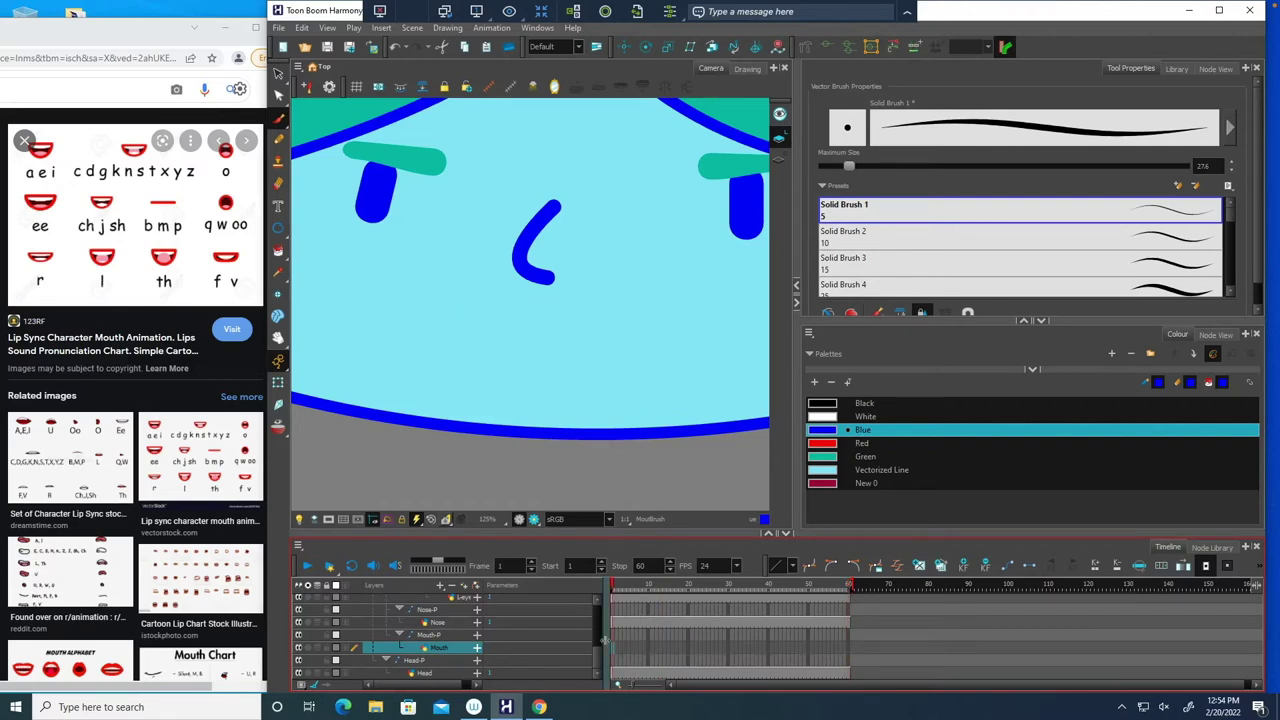
key(bracketright)
key(bracketright)
key(bracketright)
key(bracketright)
key(bracketright)
key(bracketright)
key(bracketright)
key(bracketright)
key(bracketright)
key(bracketright)
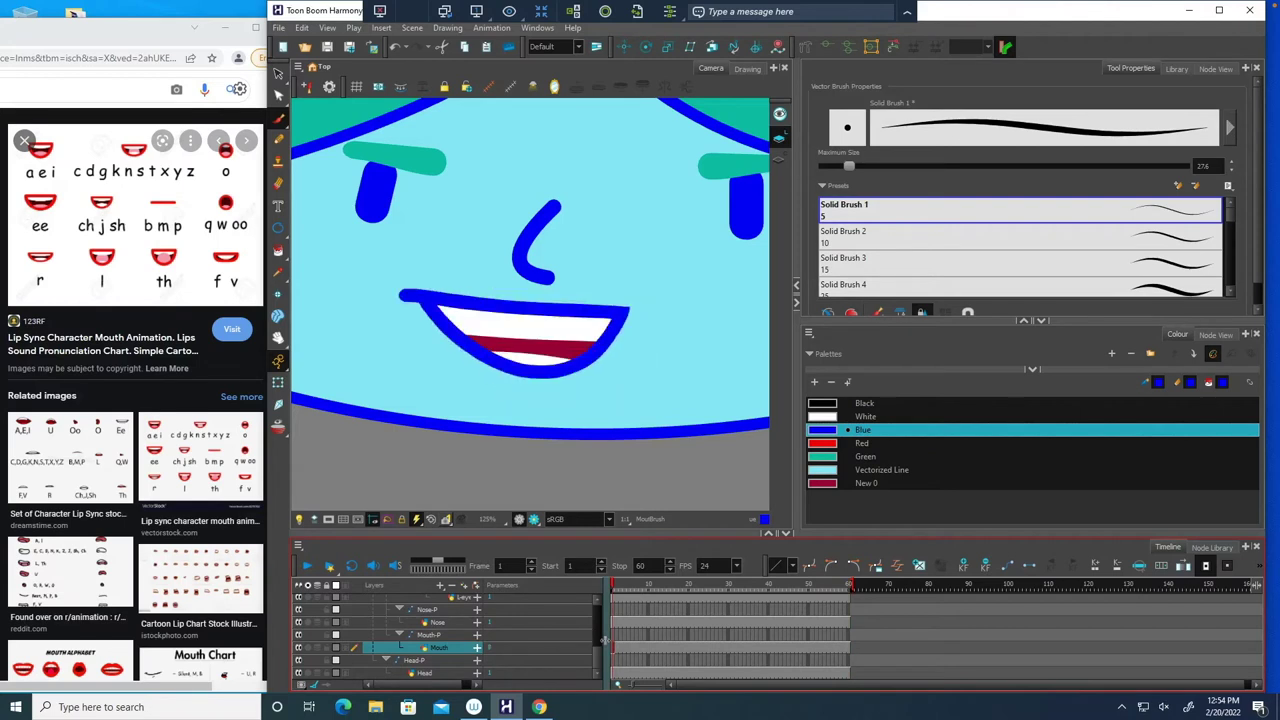
key(bracketright)
key(bracketright)
key(bracketright)
key(bracketright)
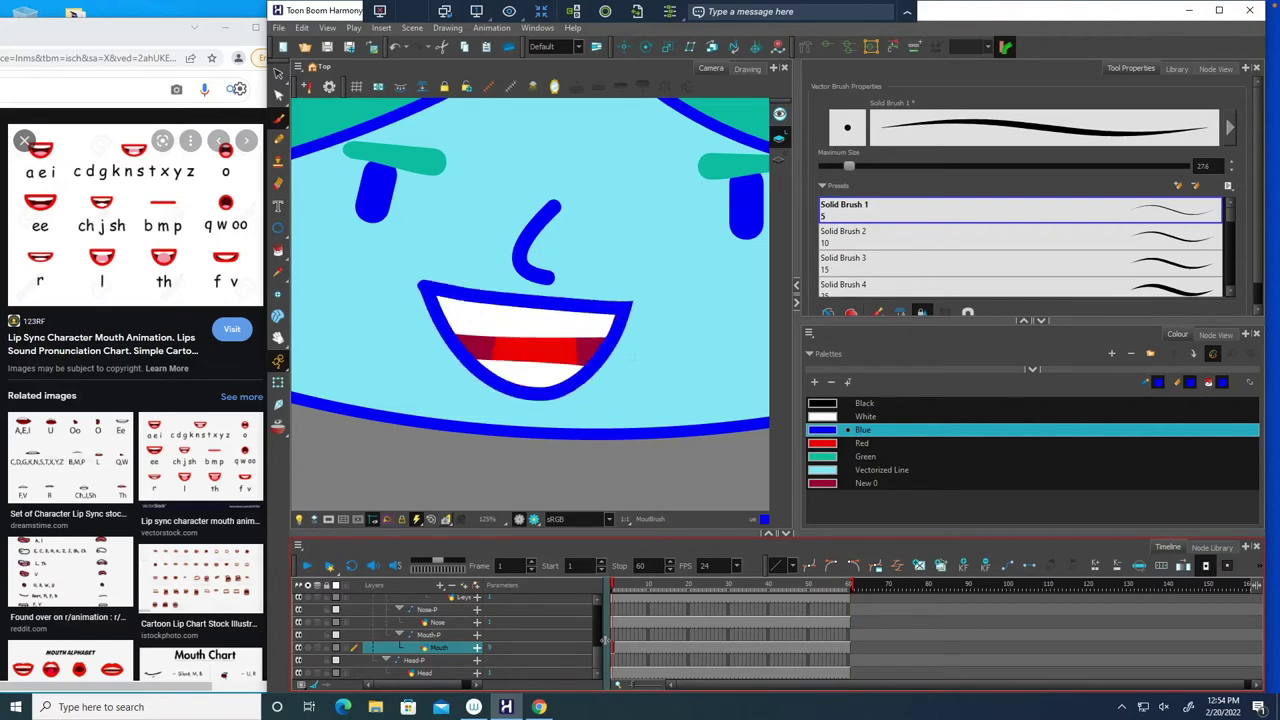
key(bracketright)
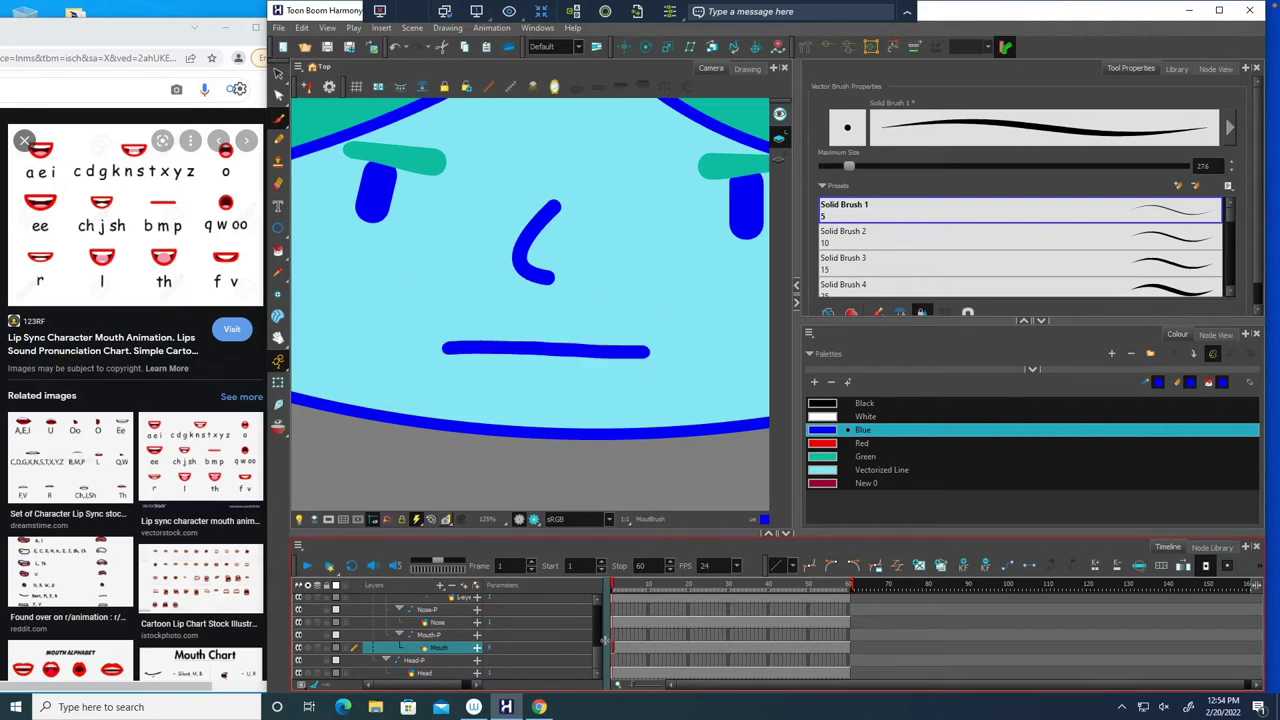
key(bracketright)
key(bracketright)
key(bracketright)
key(bracketright)
key(bracketright)
key(bracketright)
key(bracketright)
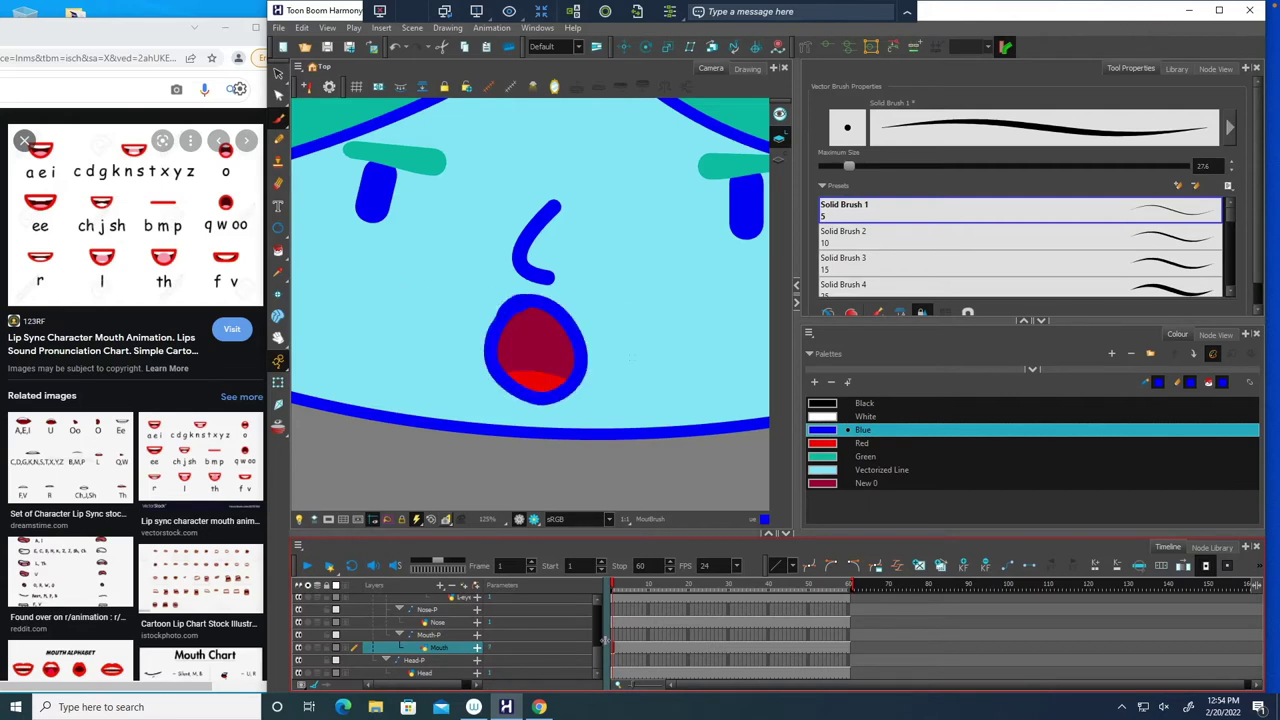
key(bracketright)
key(bracketright)
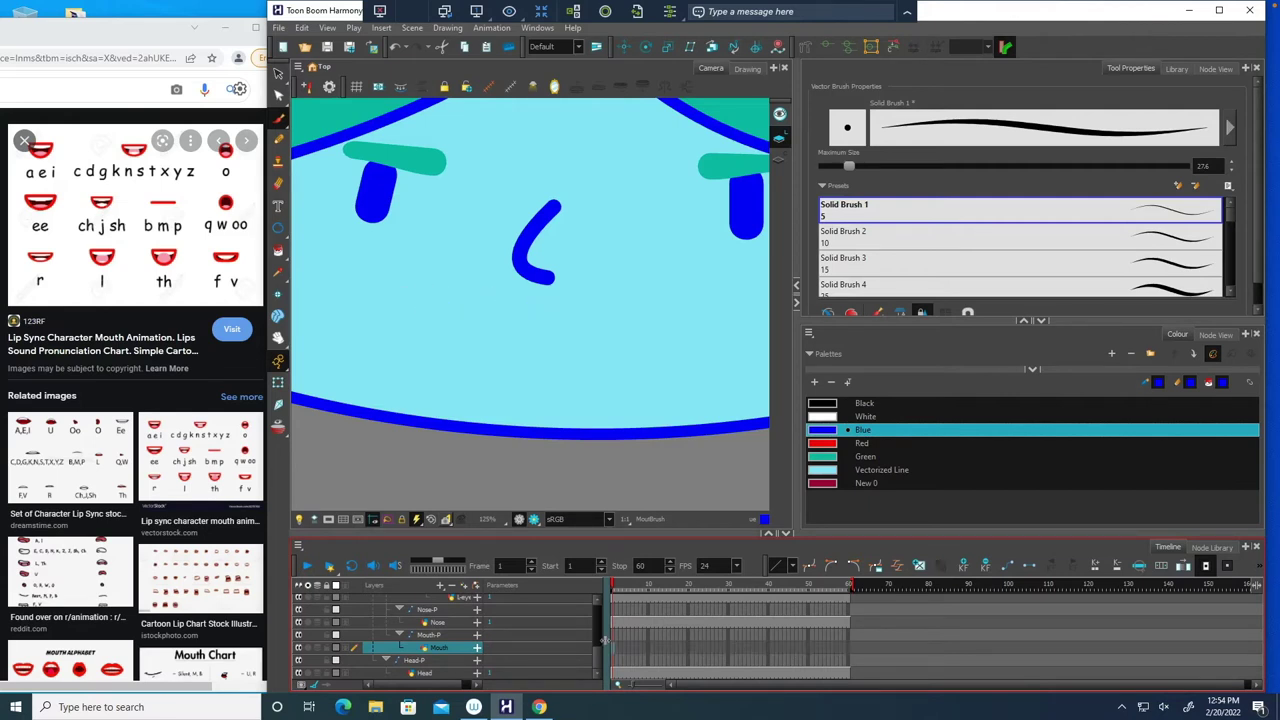
key(bracketright)
key(bracketleft)
key(bracketright)
key(bracketright)
key(bracketright)
key(bracketright)
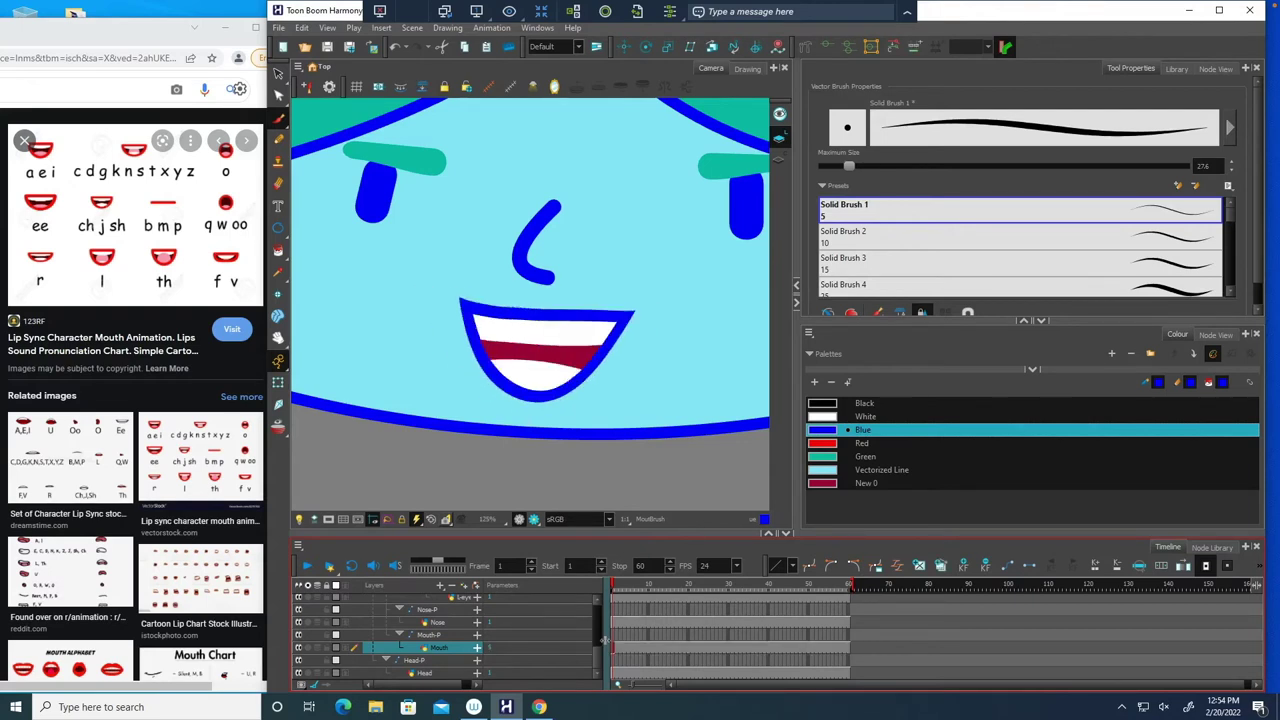
key(bracketright)
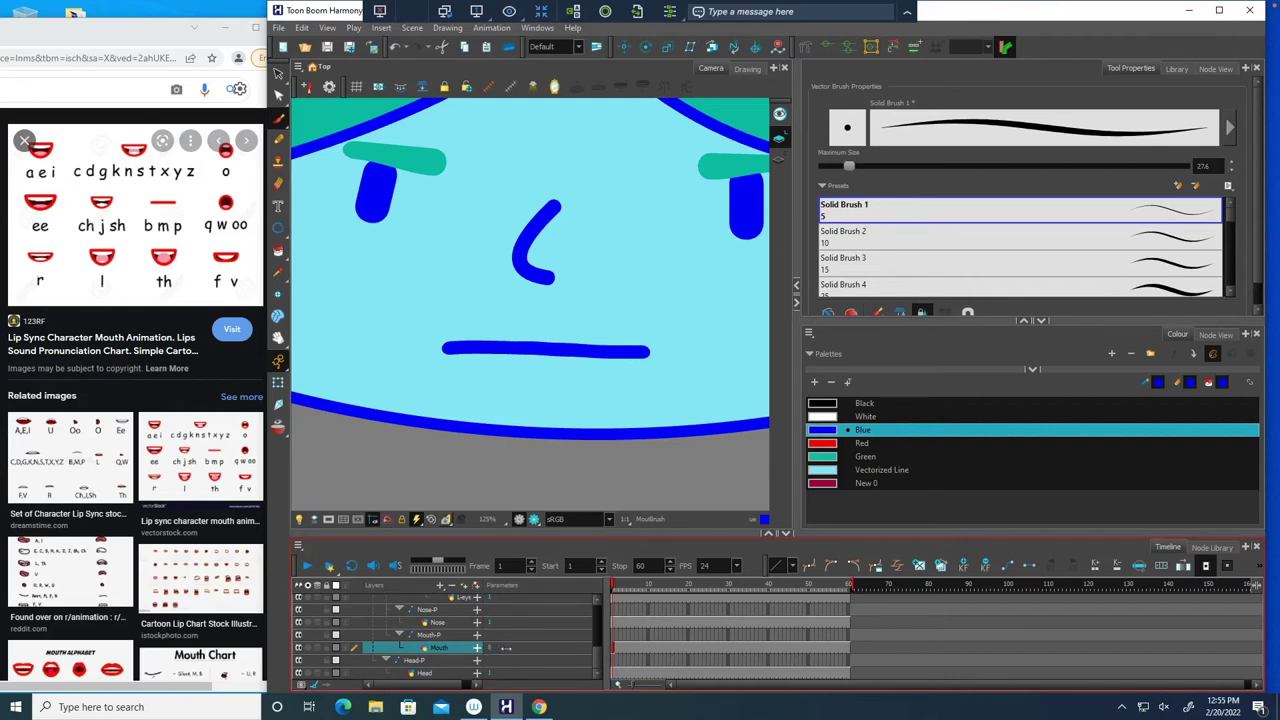
- Scrub the Mouth layer's drawing substitution value through several mouth shapes
drag(506, 648, 488, 648)
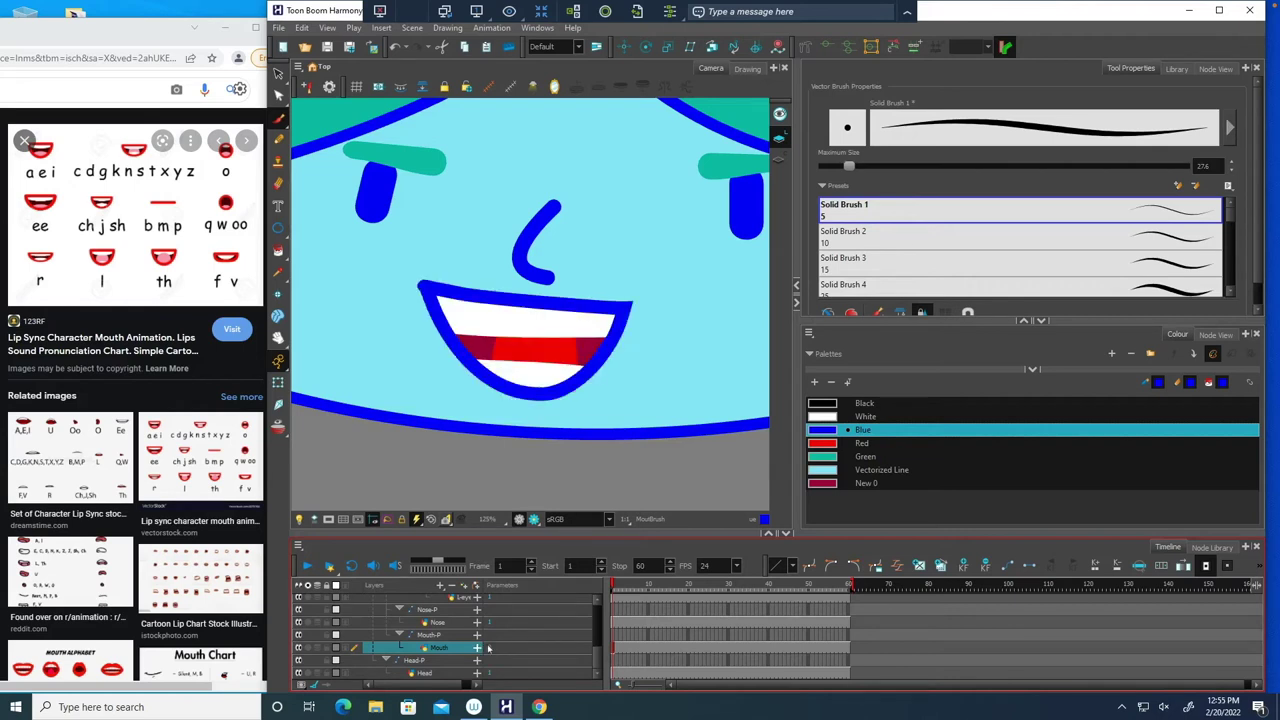
drag(488, 648, 505, 650)
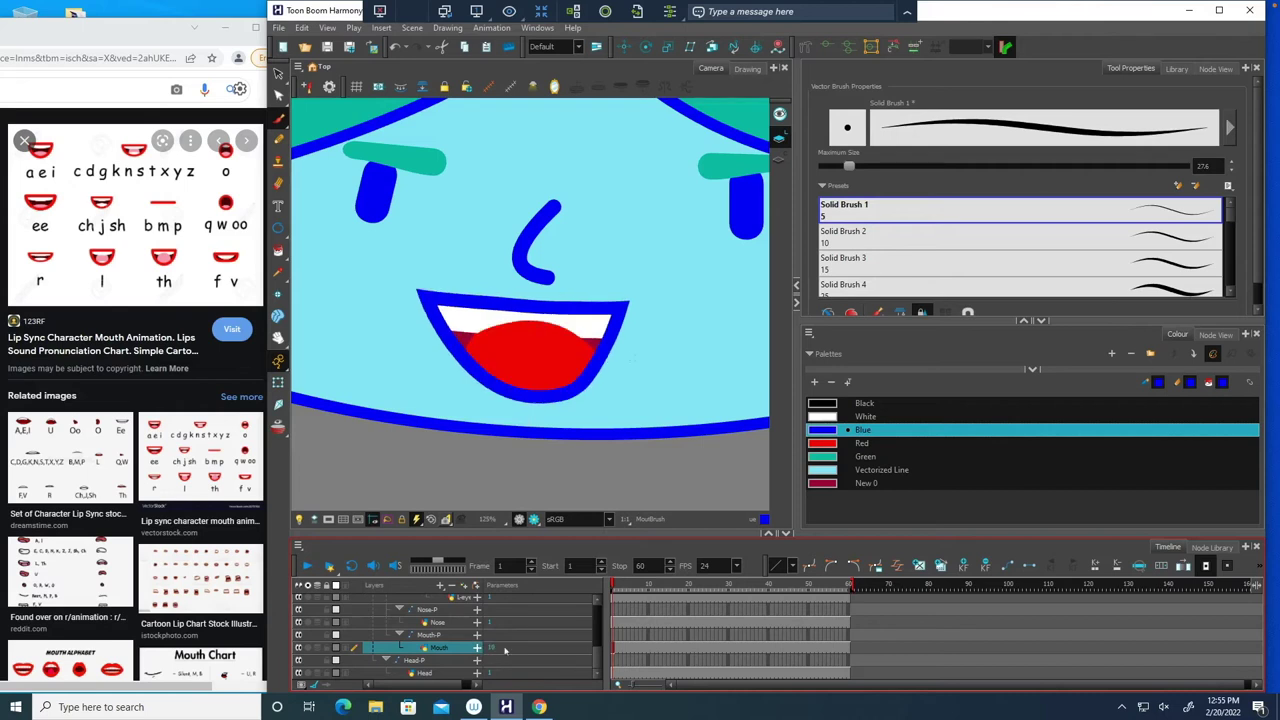
mouse_move(488, 648)
mouse_down()
mouse_move(473, 648)
mouse_move(545, 656)
mouse_up()
- Swap the Mouth drawing on frame 1 back and forth, ending on the open mouth with upper teeth and a red tongue
key(bracketleft)
key(bracketleft)
key(bracketleft)
key(bracketright)
key(bracketright)
key(bracketright)
key(bracketright)
key(bracketleft)
key(bracketleft)
key(bracketleft)
key(bracketleft)
key(bracketleft)
key(bracketleft)
key(bracketleft)
key(bracketleft)
key(bracketleft)
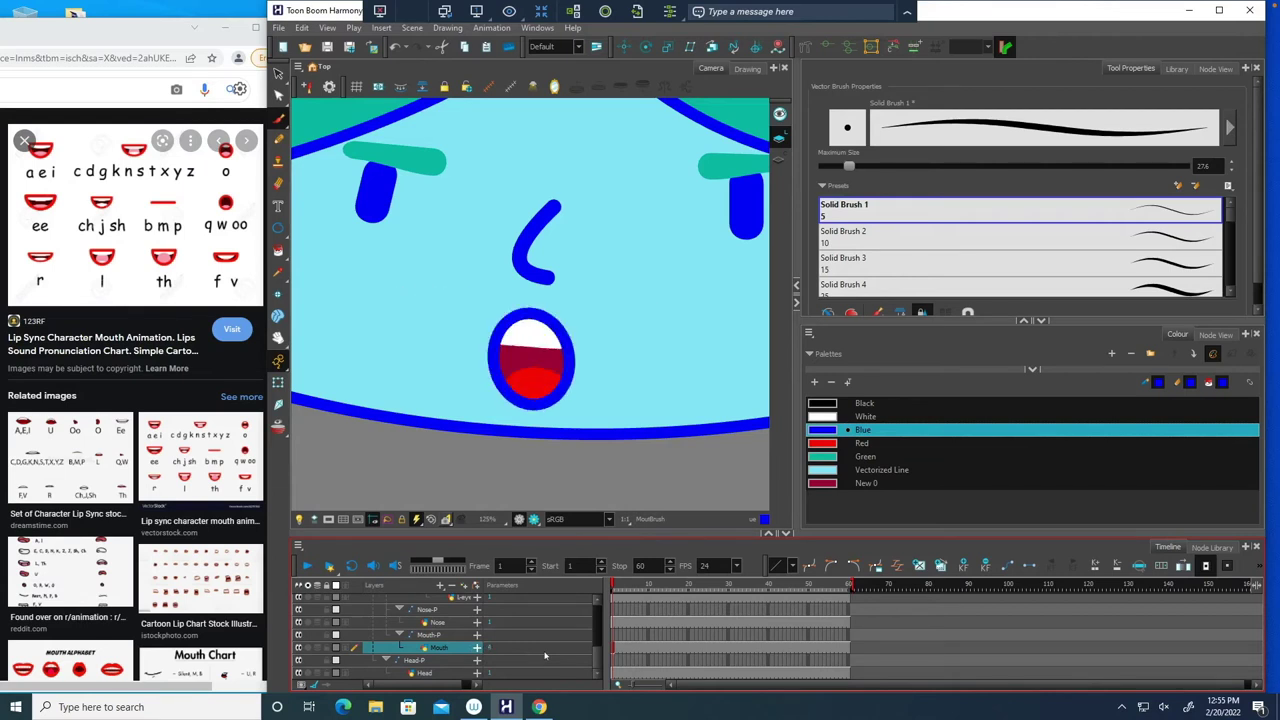
key(bracketright)
key(bracketright)
key(bracketright)
key(bracketright)
key(bracketright)
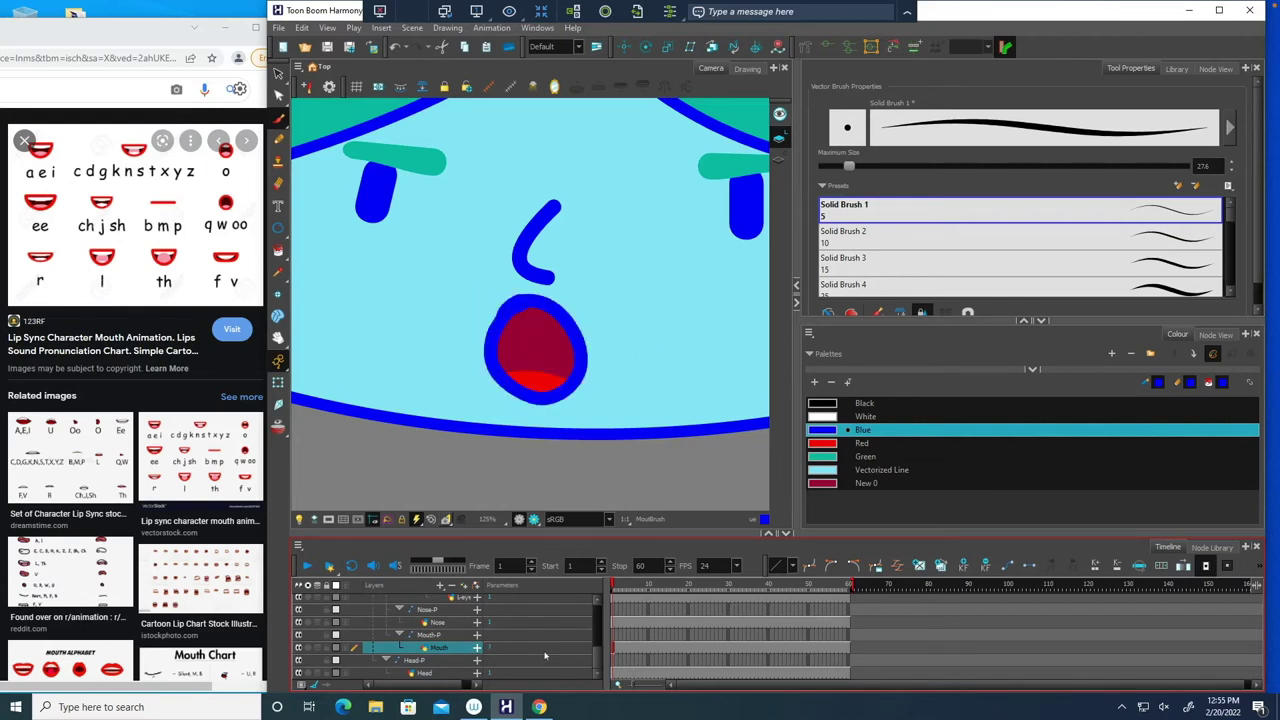
key(bracketleft)
key(bracketleft)
key(bracketleft)
key(bracketleft)
key(bracketleft)
key(bracketleft)
key(bracketleft)
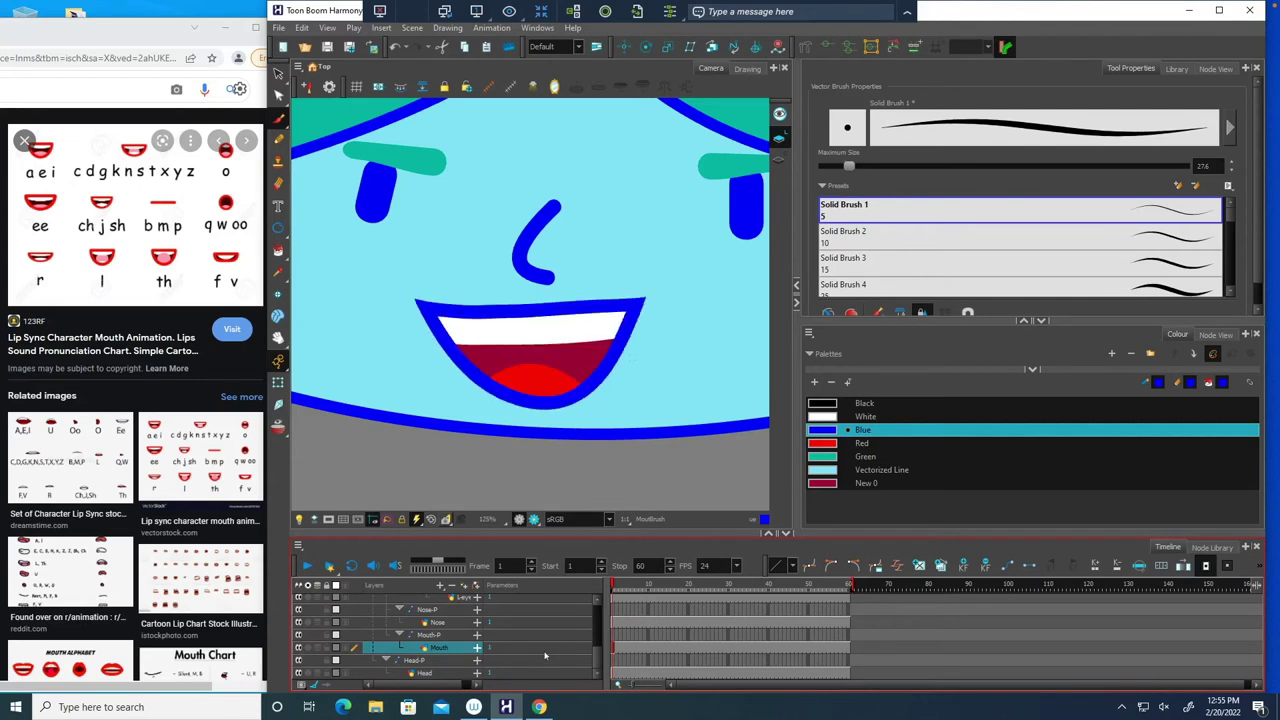
- Cycle the Mouth layer's drawing on frame 1 through the next substitutions up to drawing 5
key(bracketright)
key(bracketright)
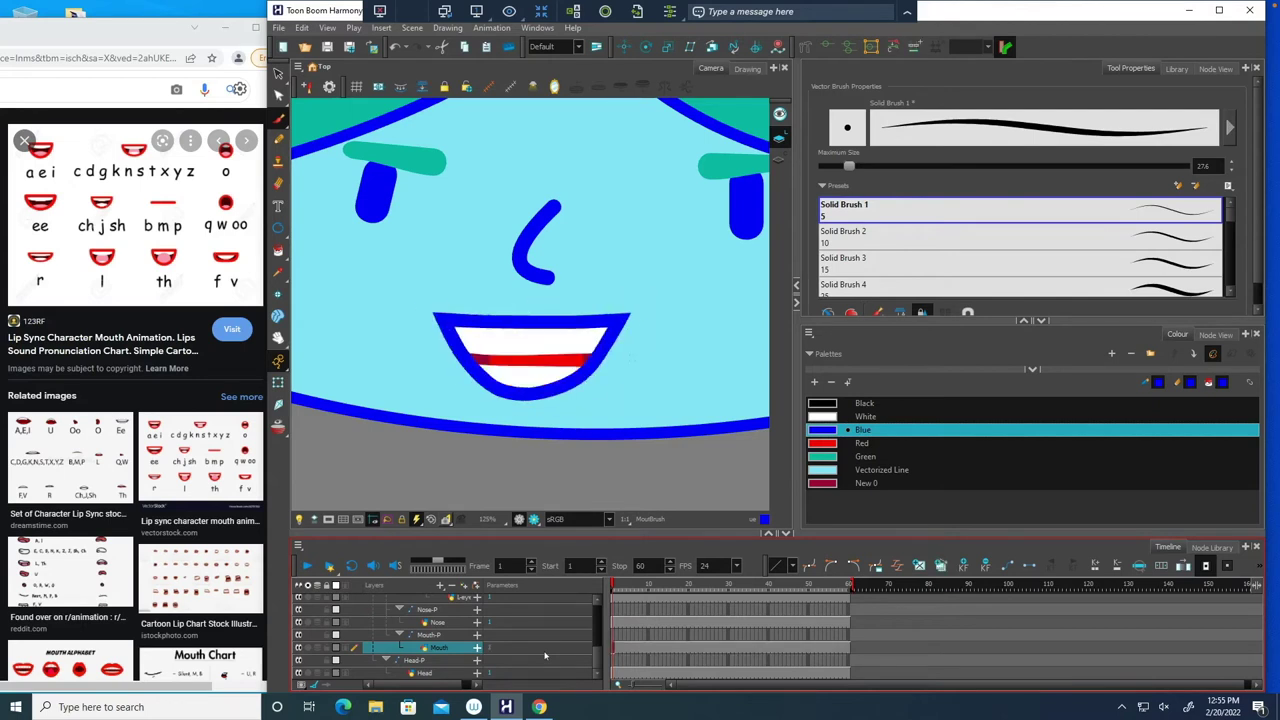
key(bracketright)
key(bracketright)
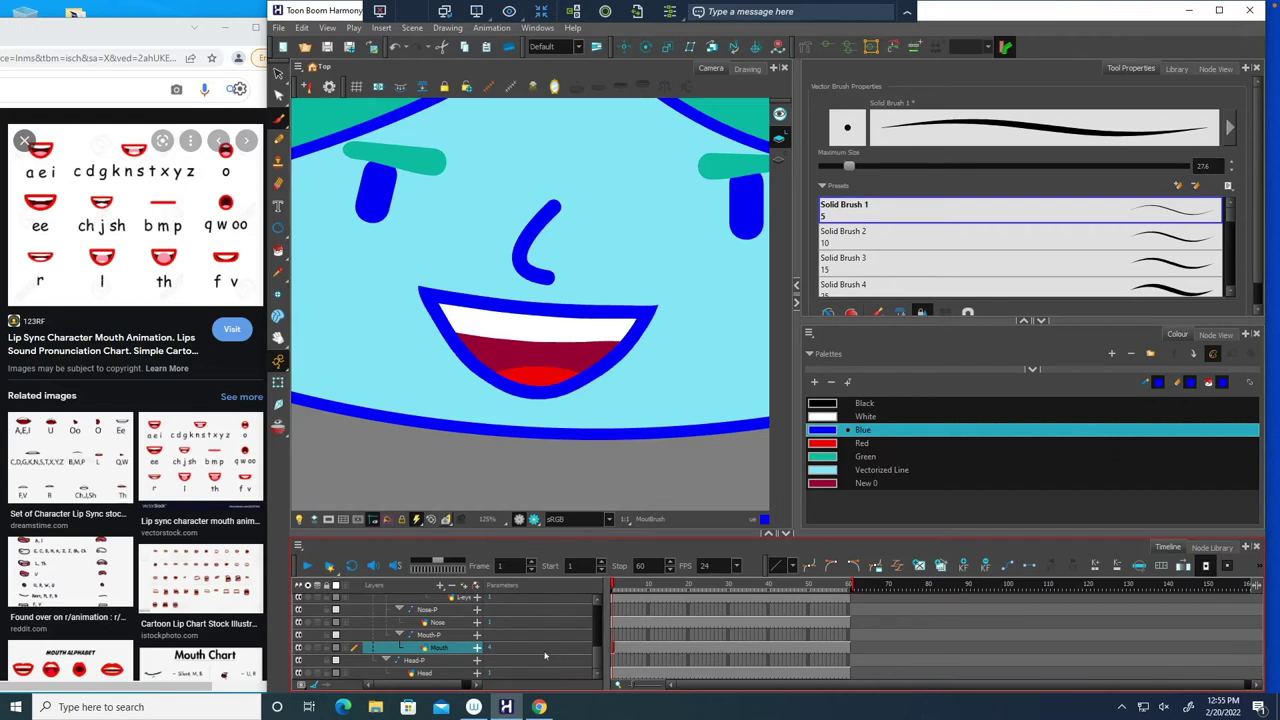
drag(545, 656, 545, 656)
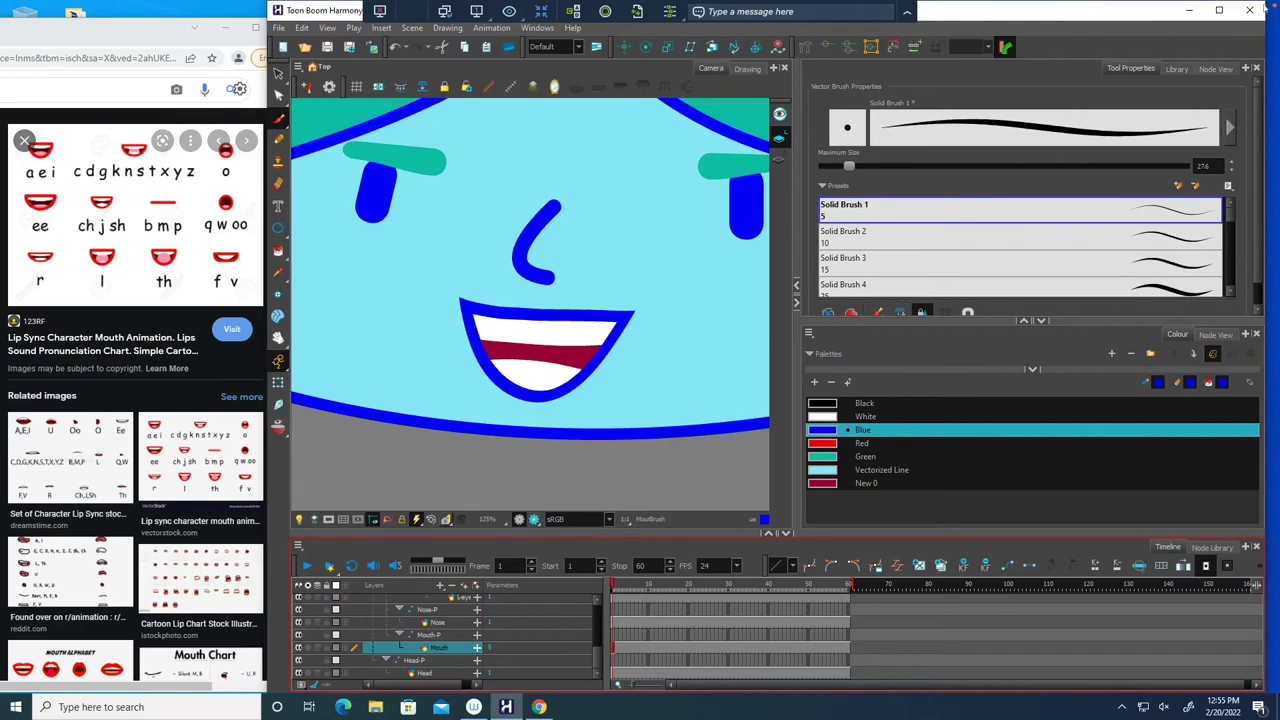
- Run through the Mouth's drawing substitutions in the Library preview, ending on drawing 8
click(1176, 70)
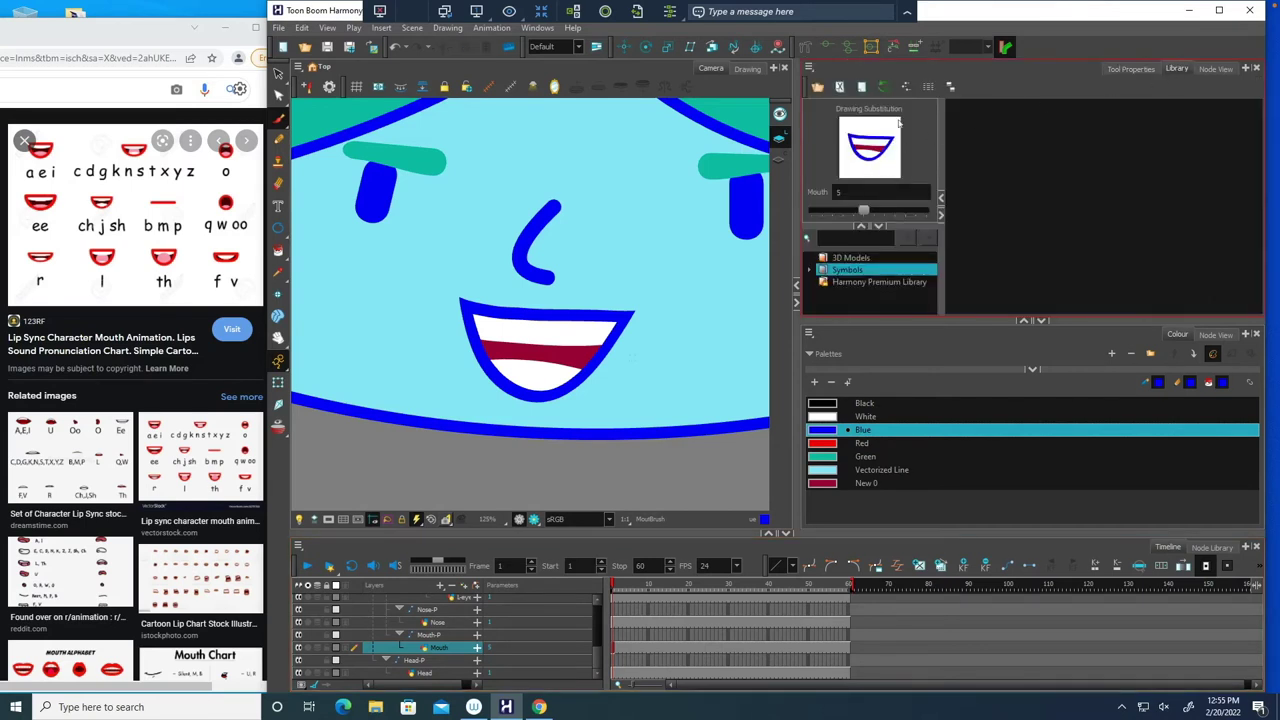
click(875, 214)
click(885, 214)
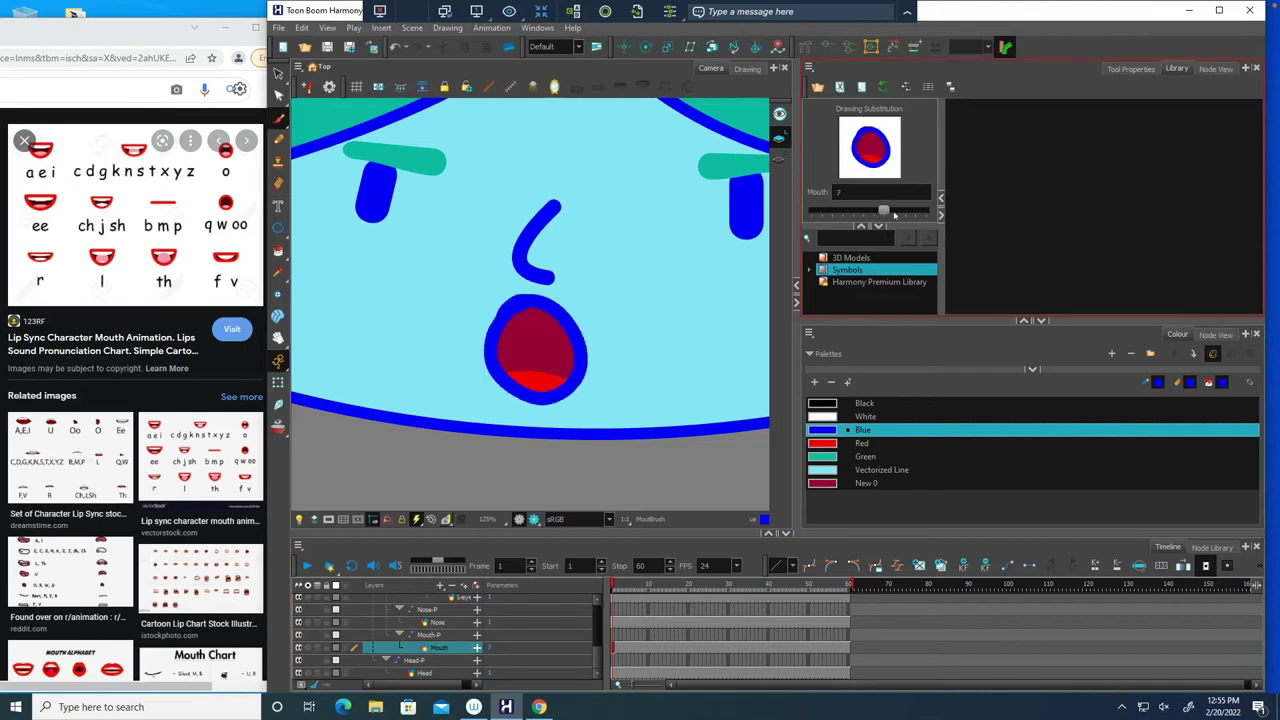
click(897, 215)
click(910, 214)
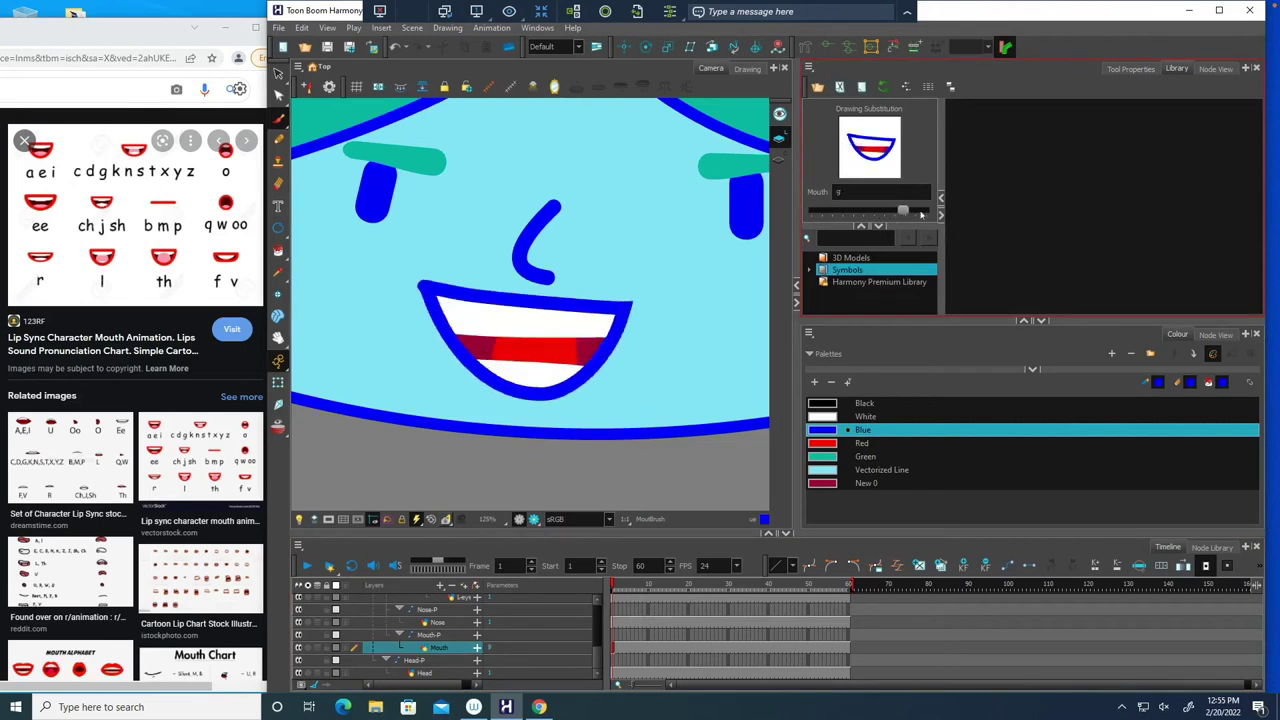
click(921, 214)
click(928, 214)
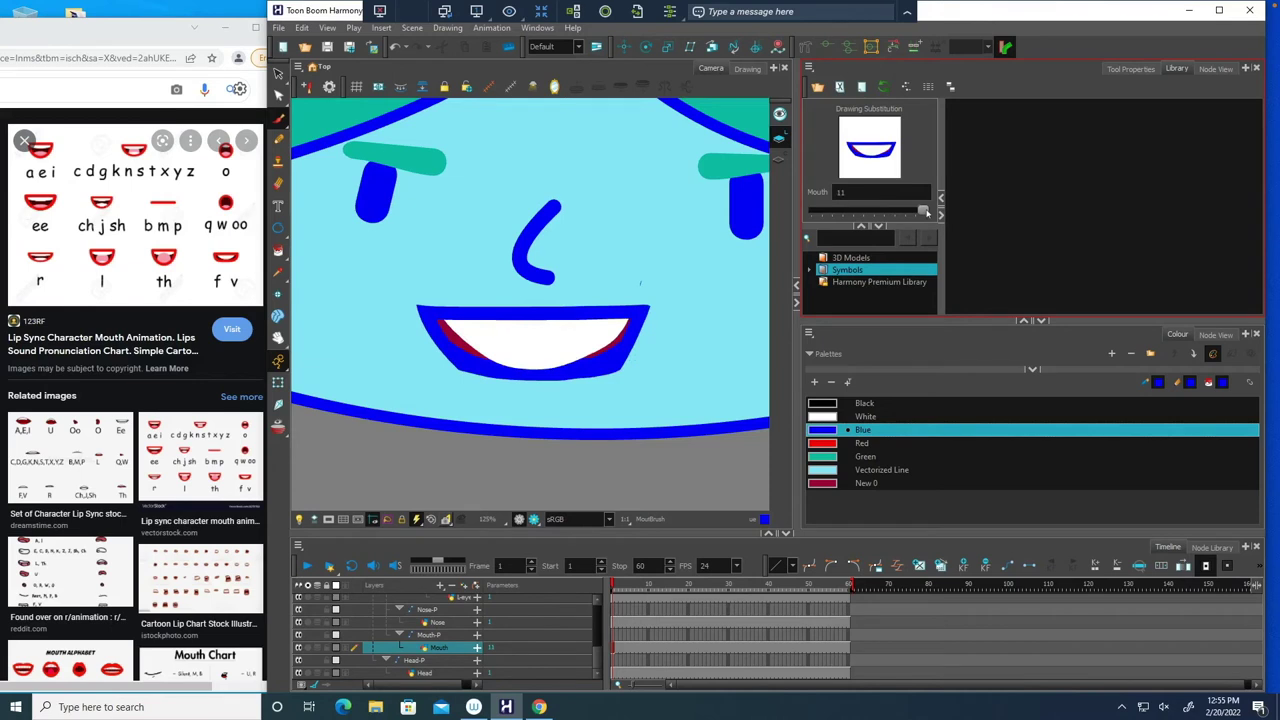
drag(925, 213, 834, 211)
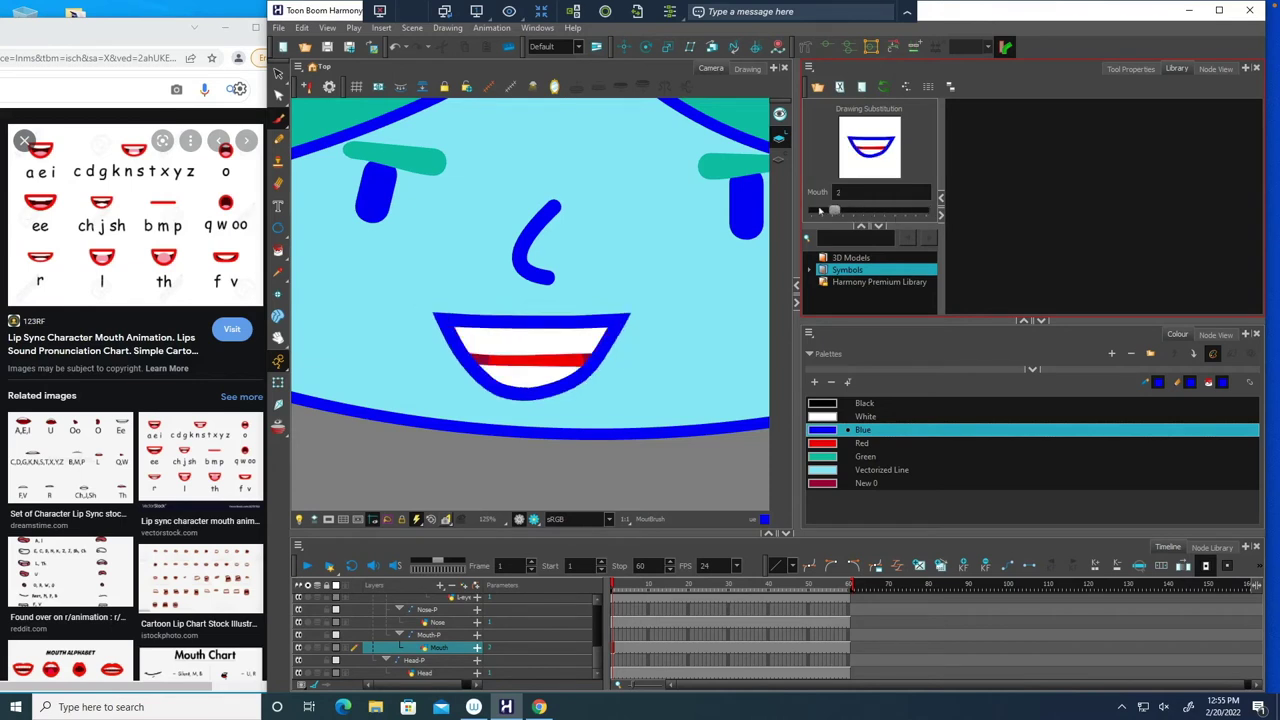
mouse_move(835, 213)
mouse_down()
mouse_move(818, 212)
mouse_move(885, 213)
mouse_move(843, 212)
mouse_up()
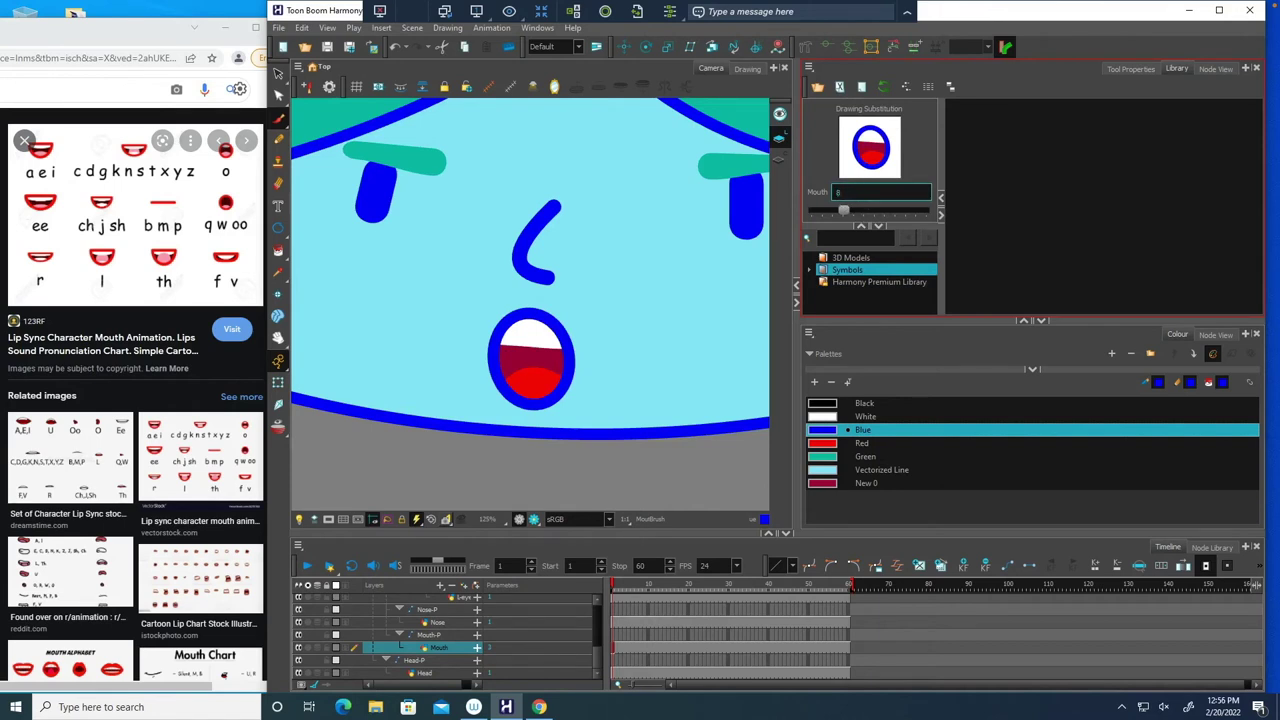
drag(843, 212, 893, 212)
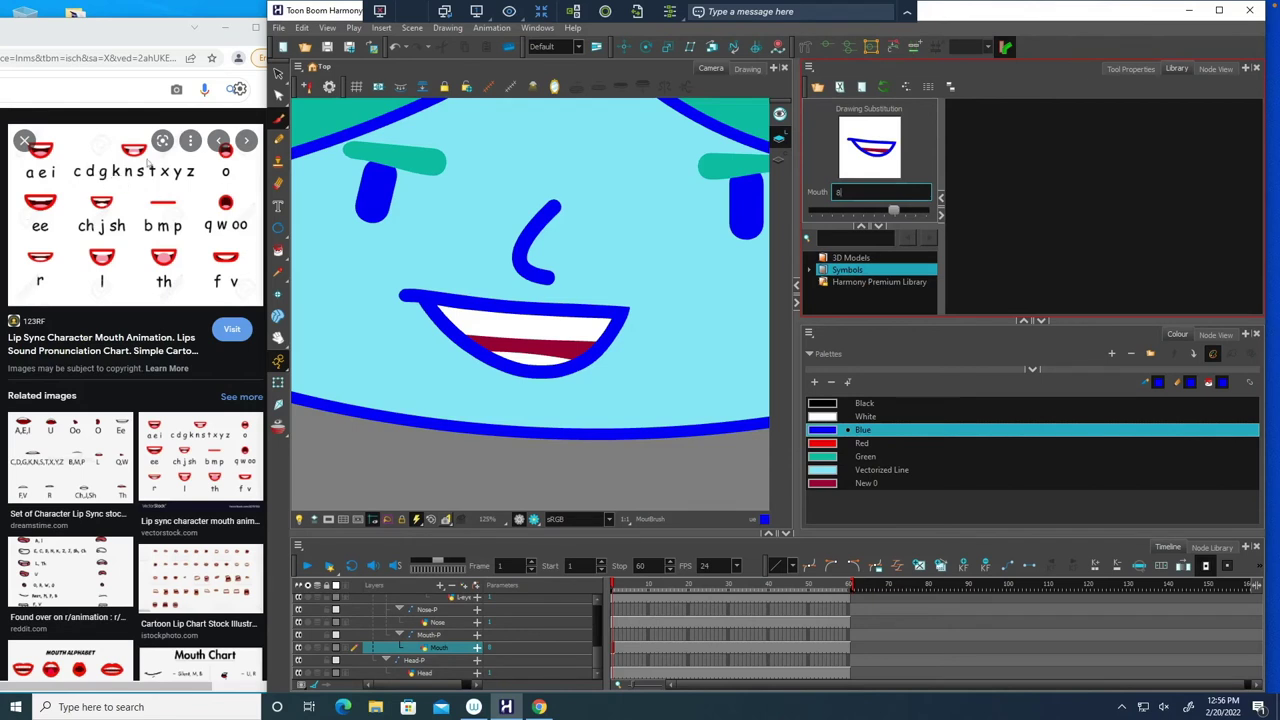
- Add the Drawing Substitutions view beside the Library and expand it over the palette area to fit all mouth thumbnails
click(1245, 68)
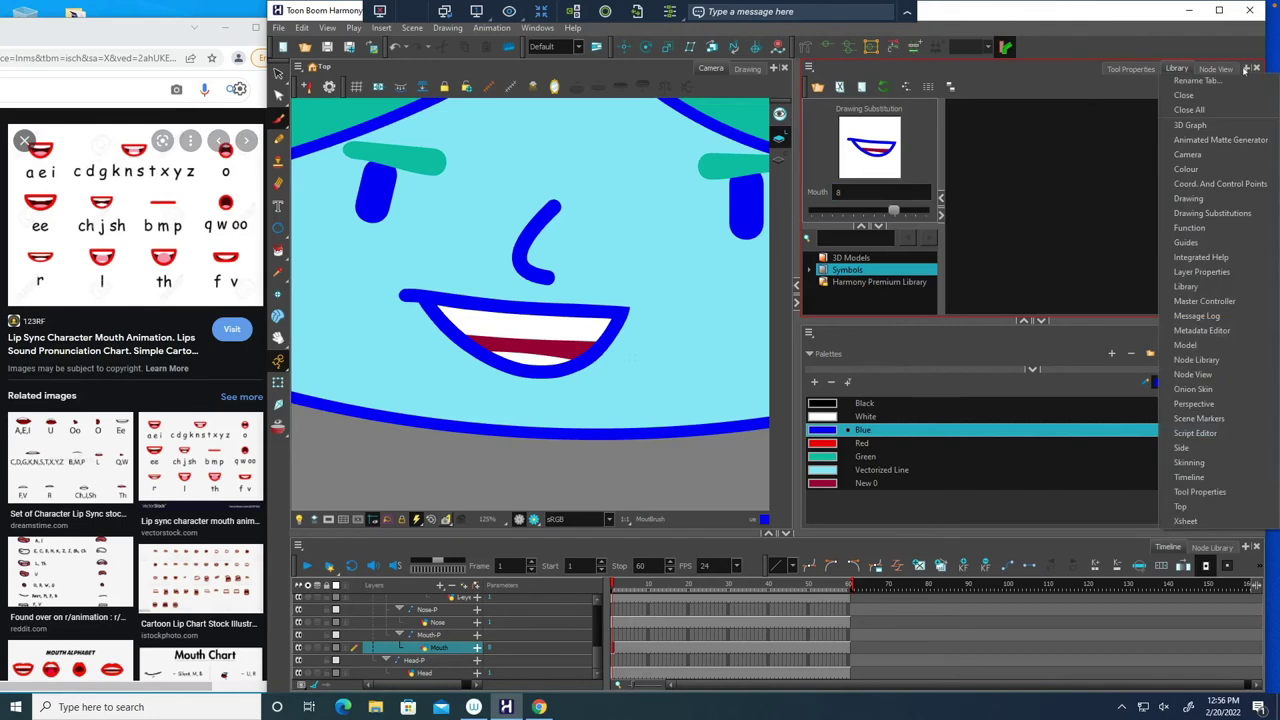
click(1190, 214)
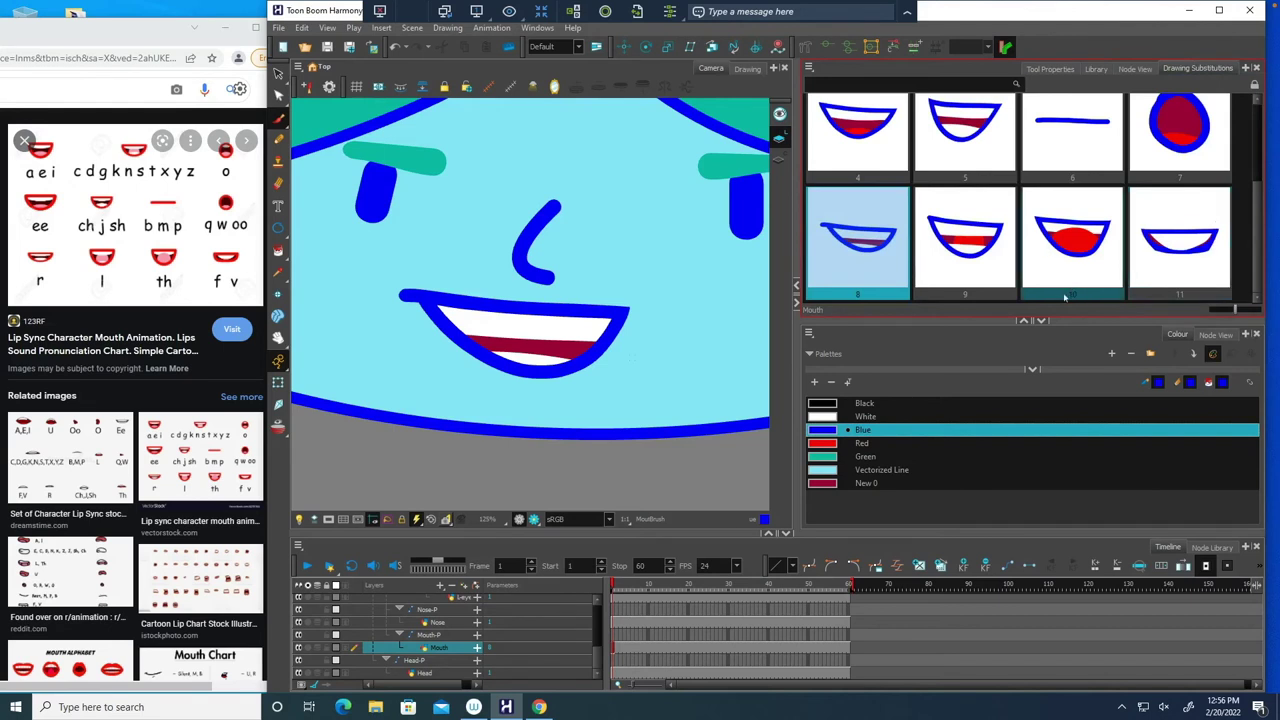
click(1044, 320)
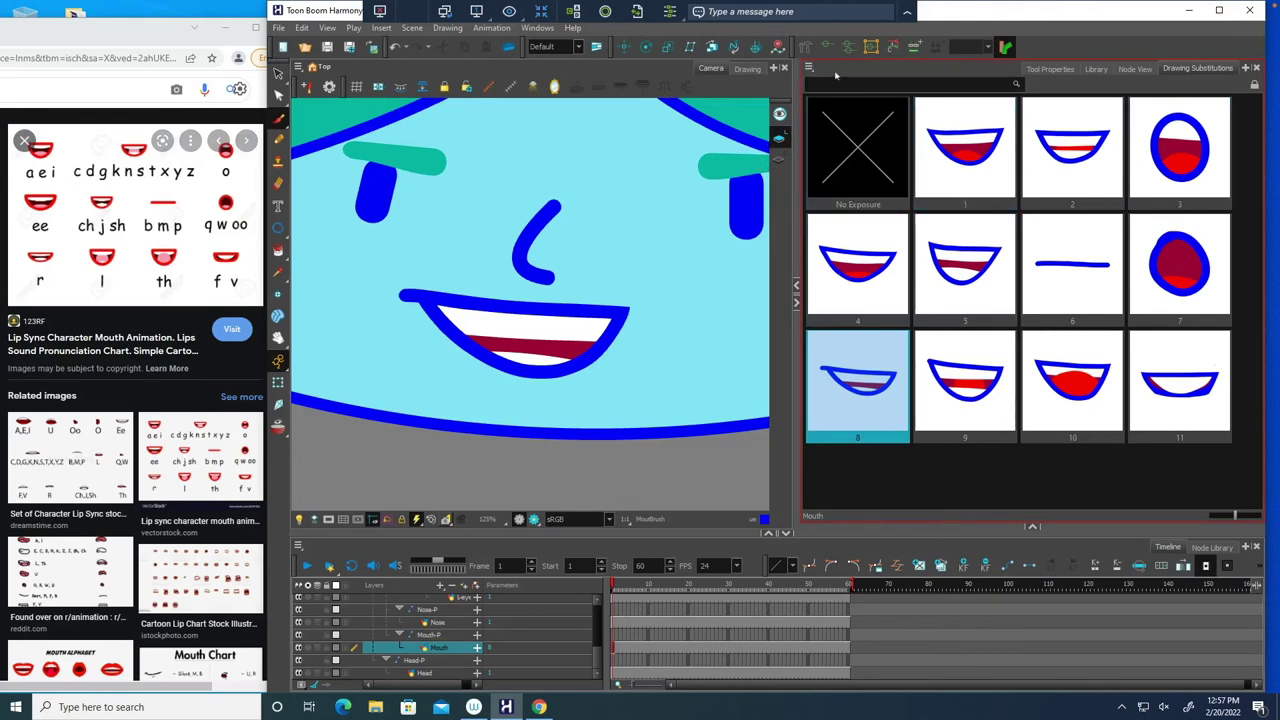
- Turn on Edit Mode for the drawing substitutions and rename mouth drawing 1 as A E I
click(809, 68)
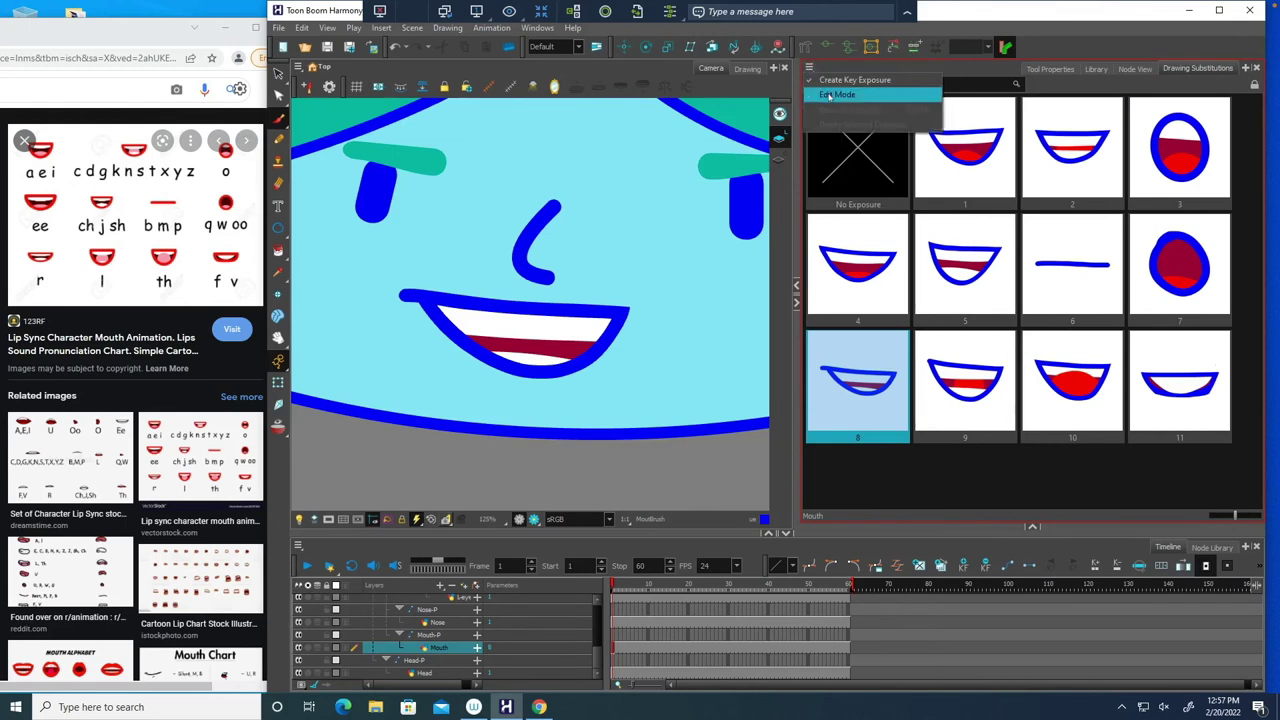
click(828, 95)
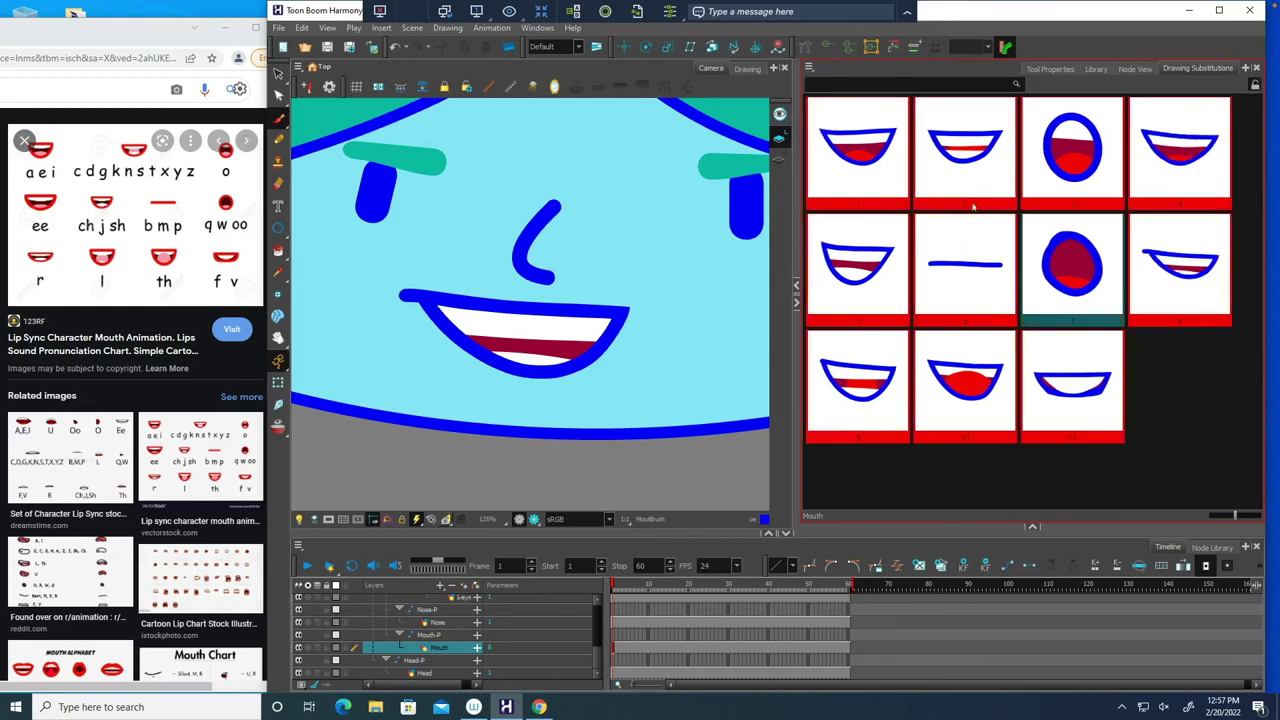
click(872, 193)
right_click(872, 193)
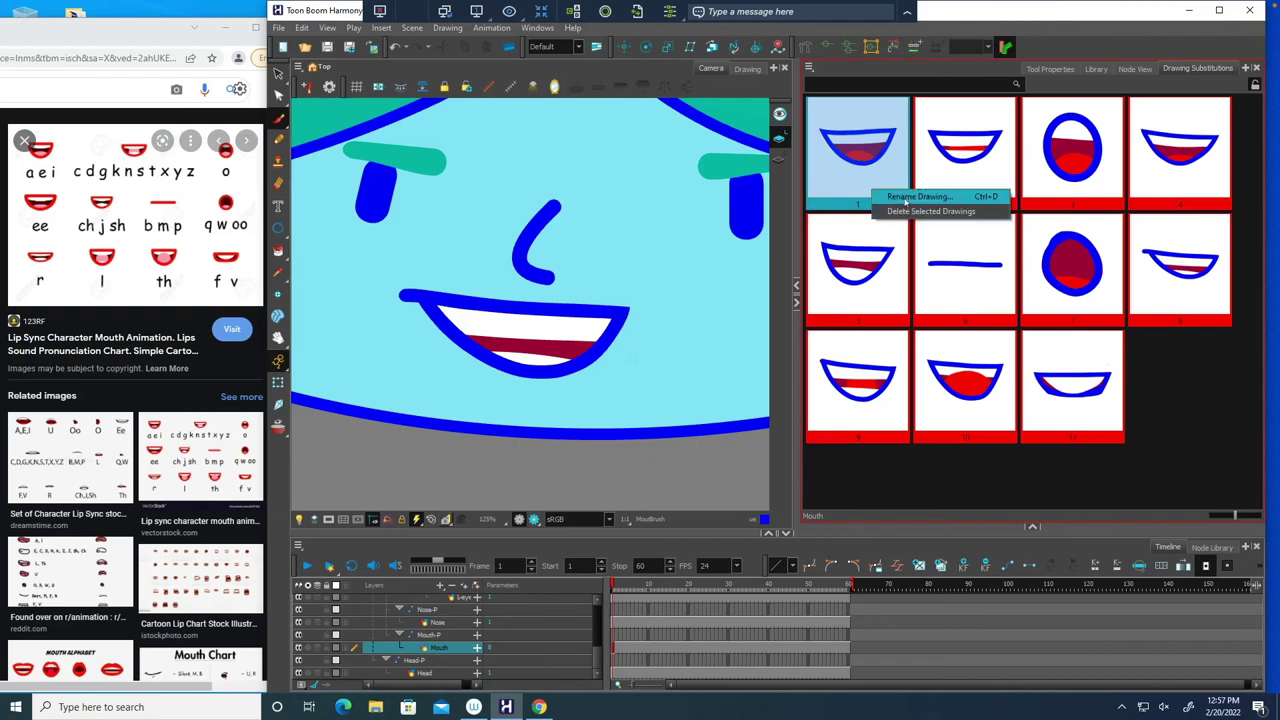
click(910, 196)
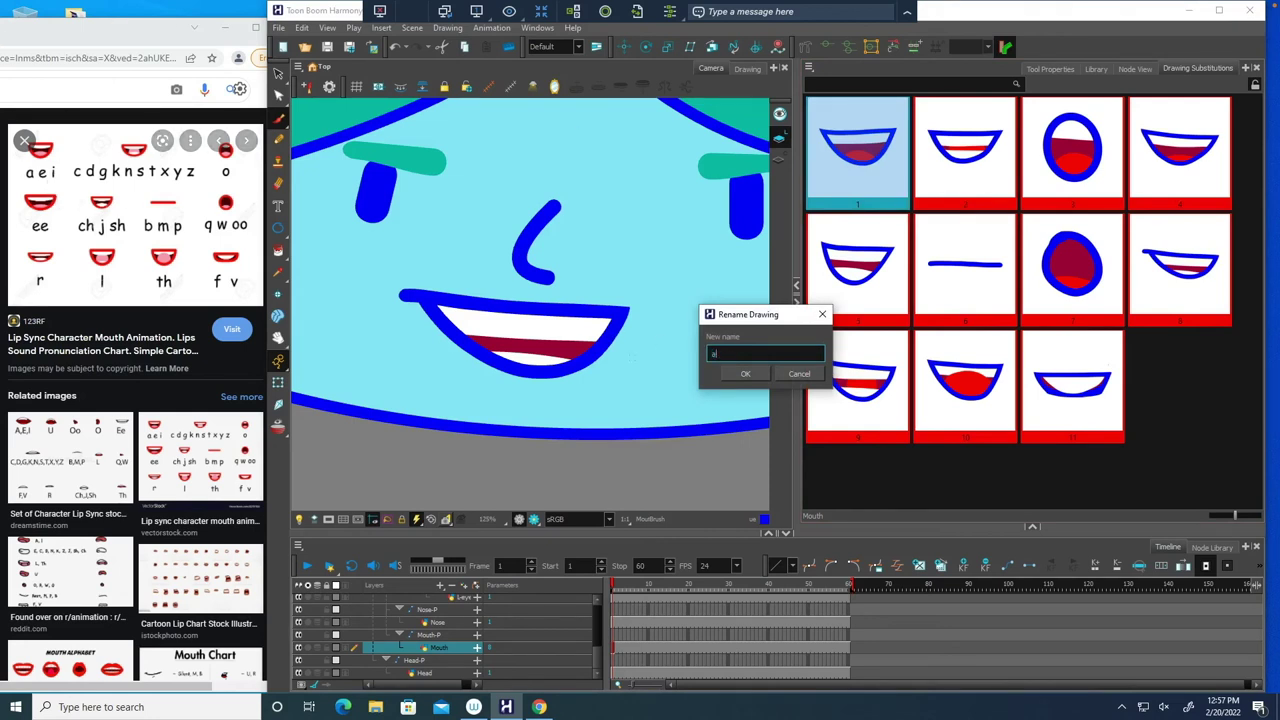
text(a, e, i)
click(759, 372)
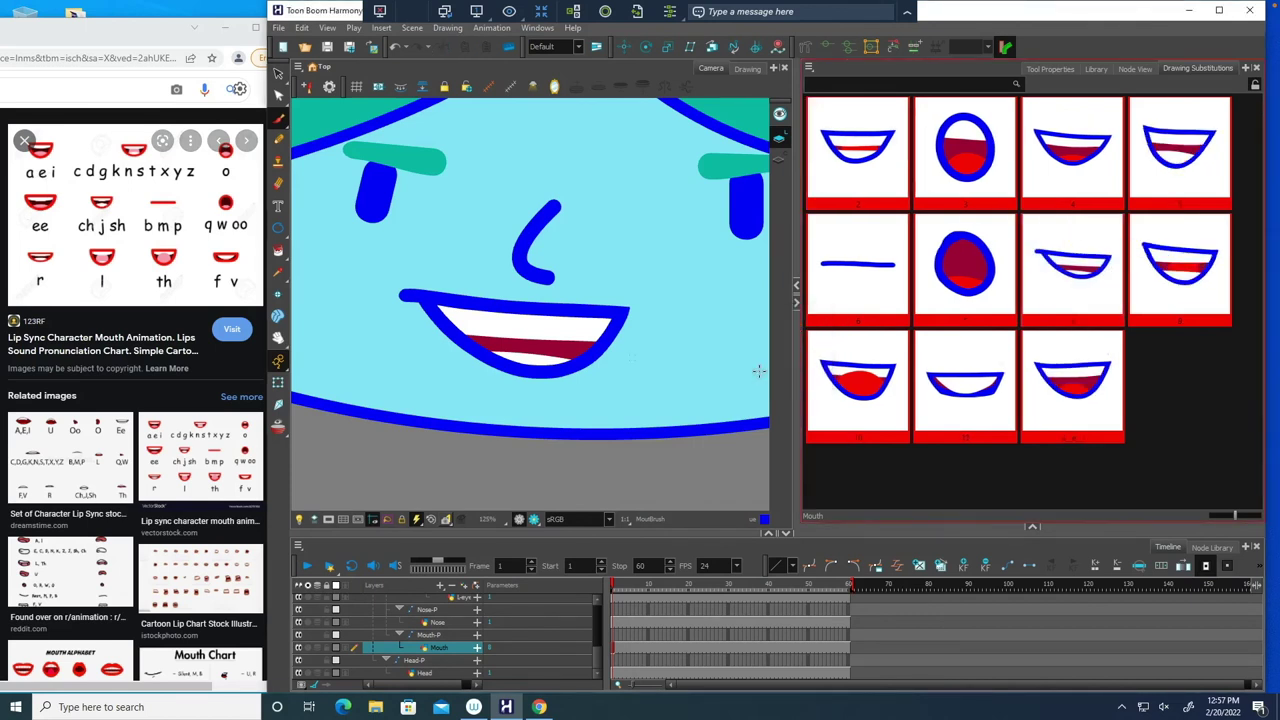
- Rename mouth drawing 2 with the chart's consonant group C D G K N S T X Y Z
click(857, 194)
right_click(855, 193)
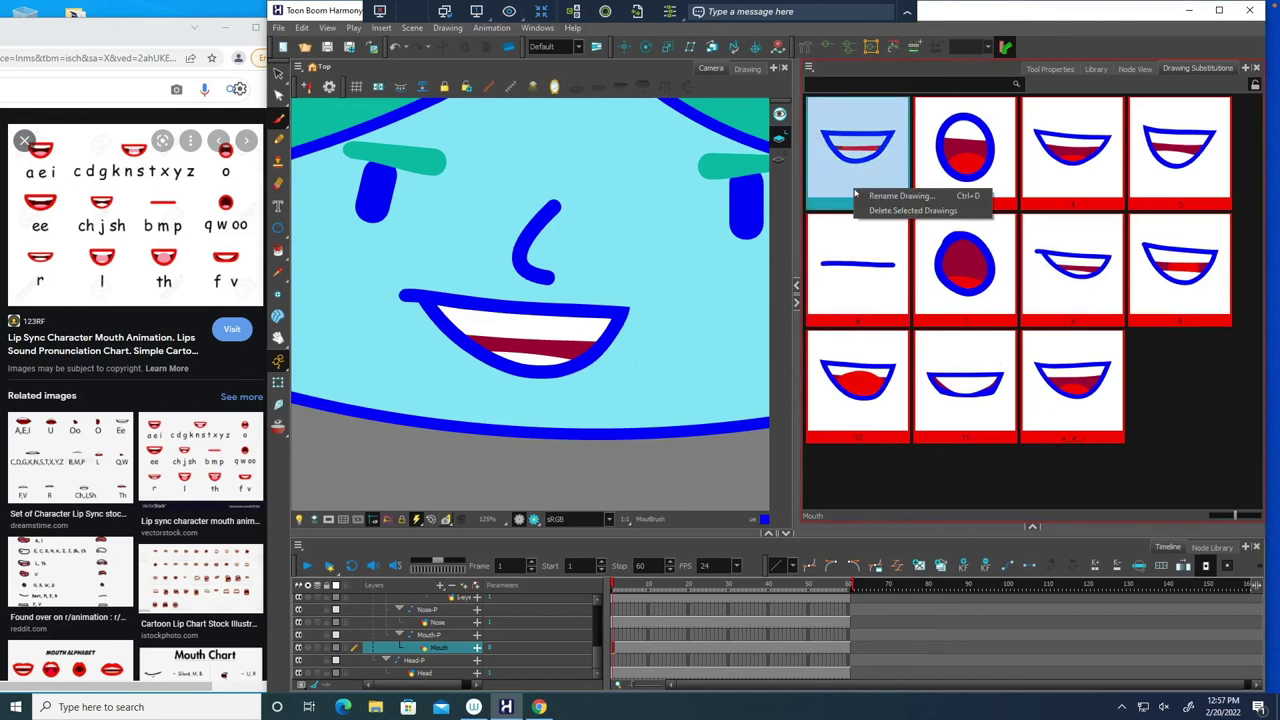
click(874, 197)
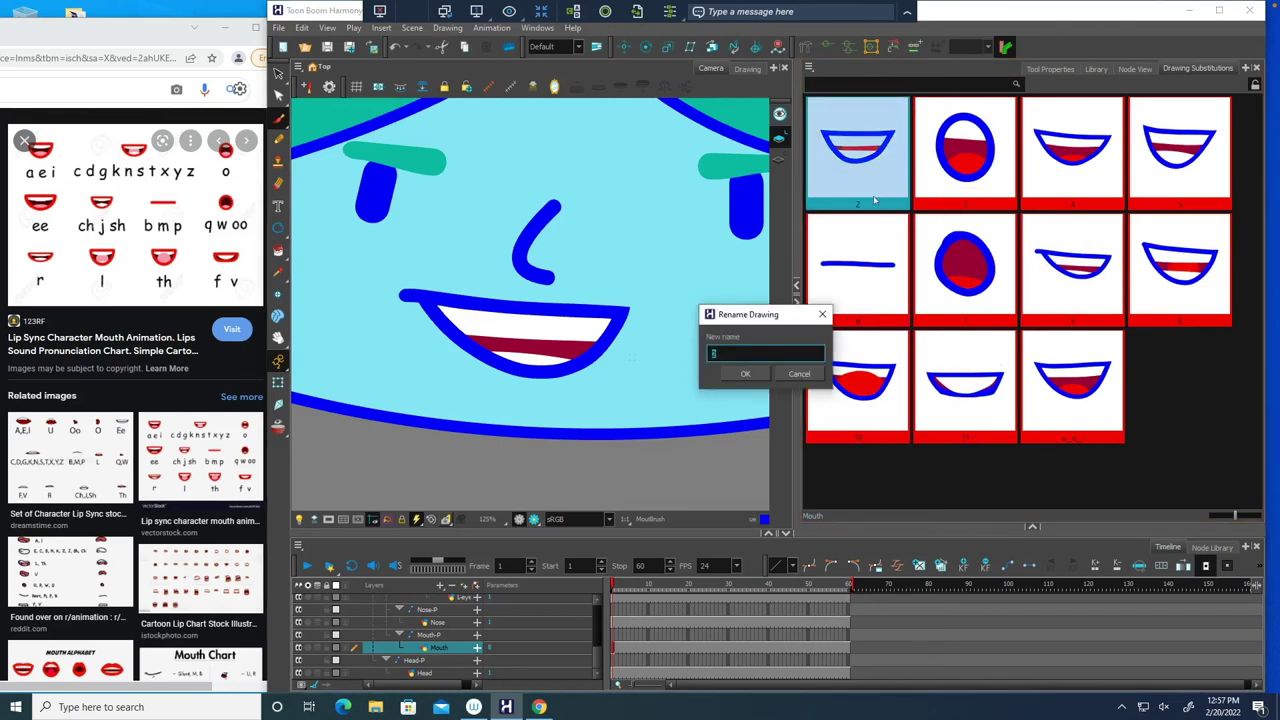
text(c, d, g, k)
key(BackSpace)
key(BackSpace)
key(BackSpace)
key(BackSpace)
key(BackSpace)
text(cdgknstxyz)
click(745, 373)
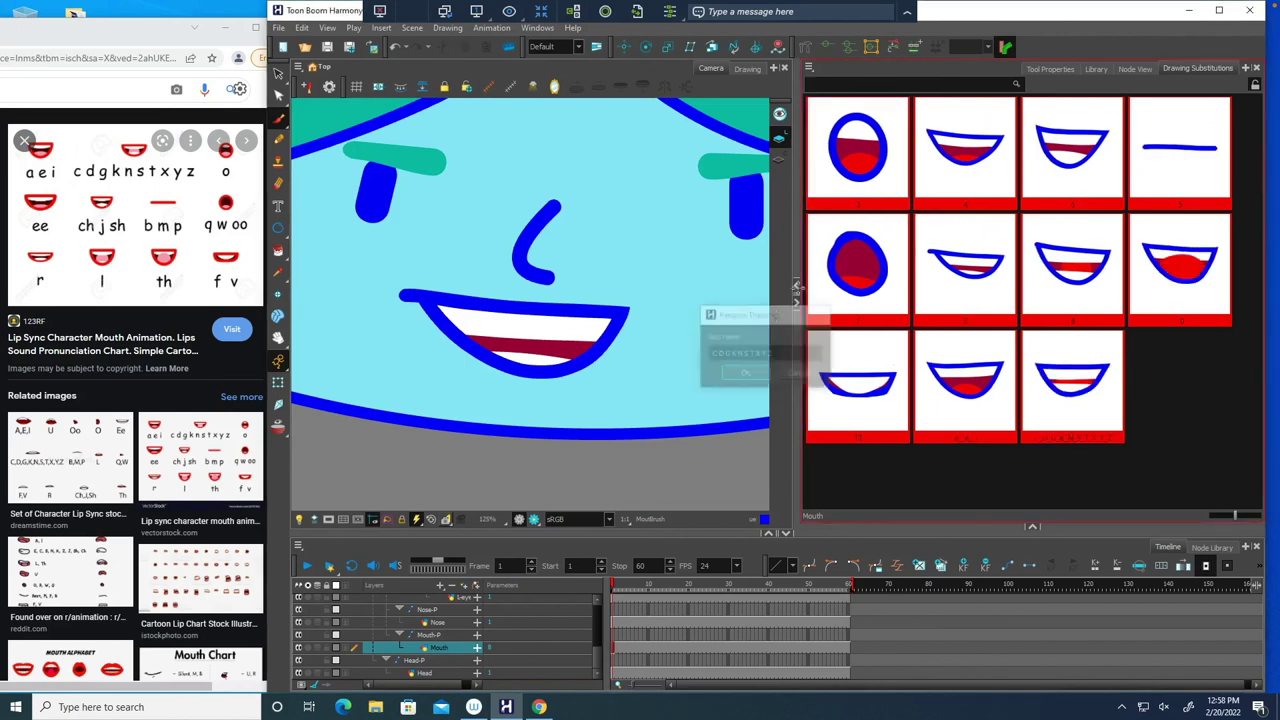
- Rename mouth drawing 3, the oval open mouth with upper teeth, as O
click(858, 201)
right_click(860, 203)
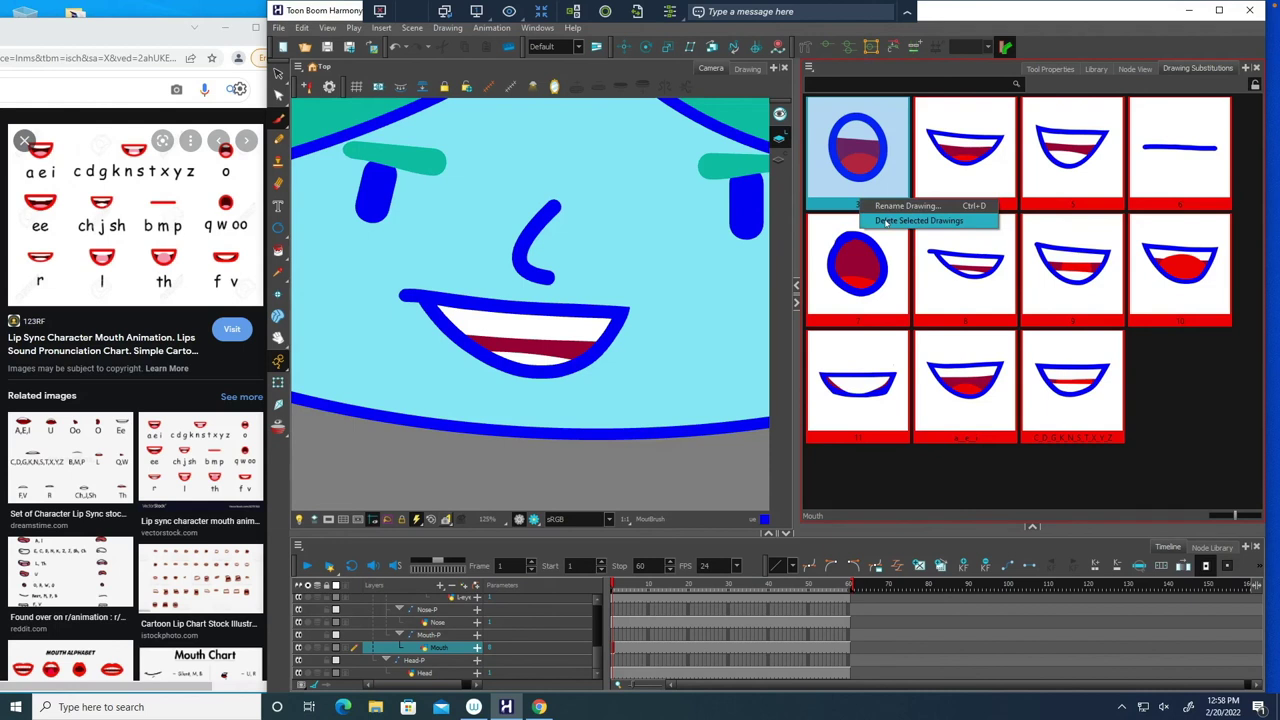
click(889, 206)
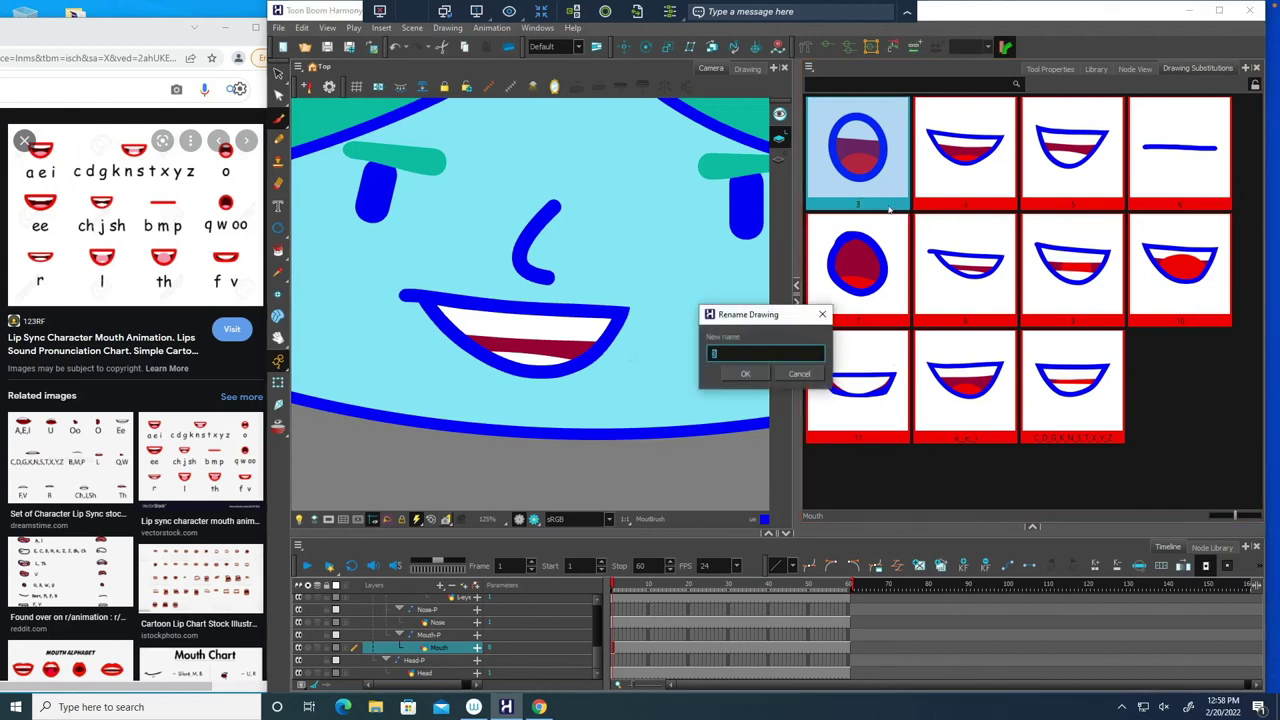
text(O)
key(Return)
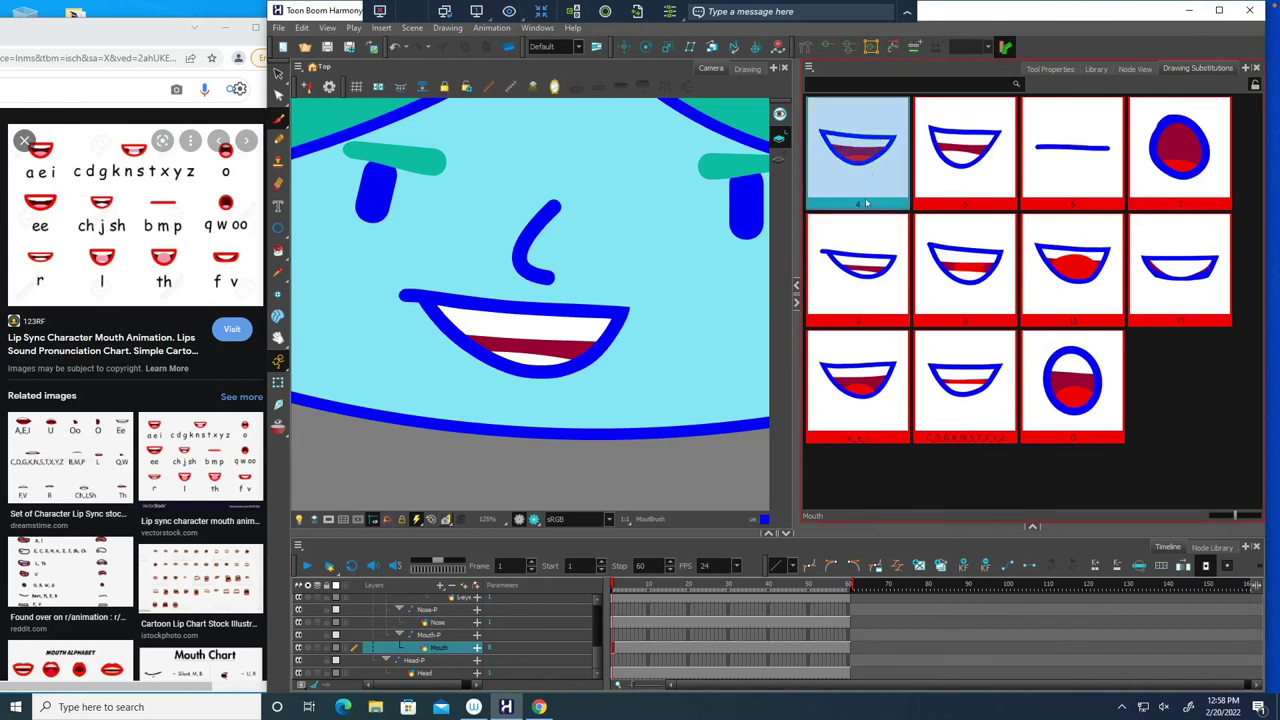
- Rename mouth drawing 4, the wide open smile, as EE
right_click(866, 203)
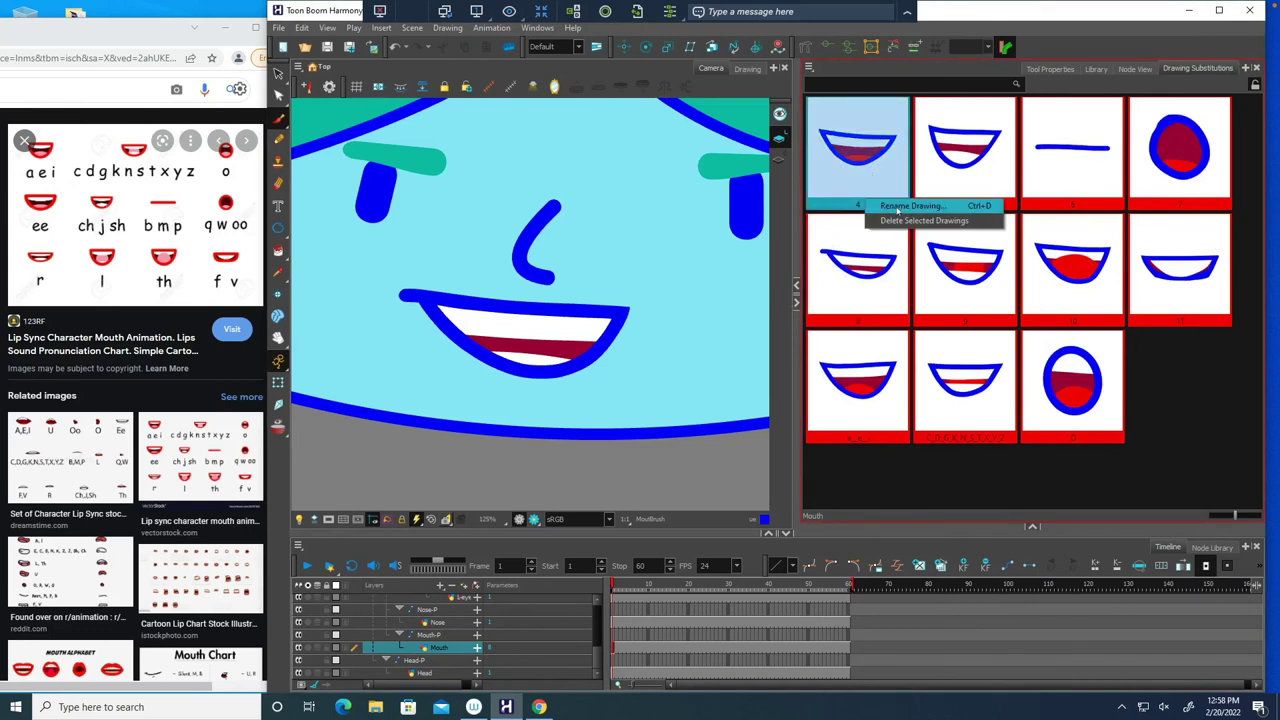
click(908, 207)
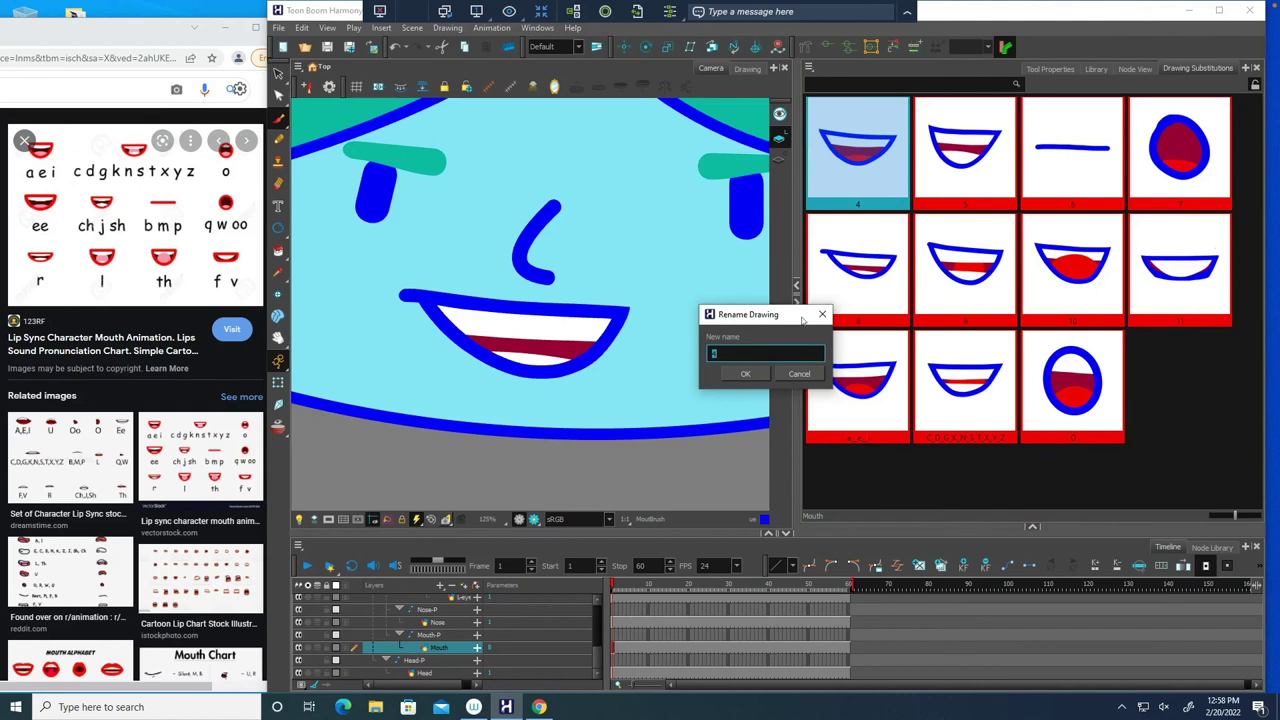
text(EE)
click(745, 373)
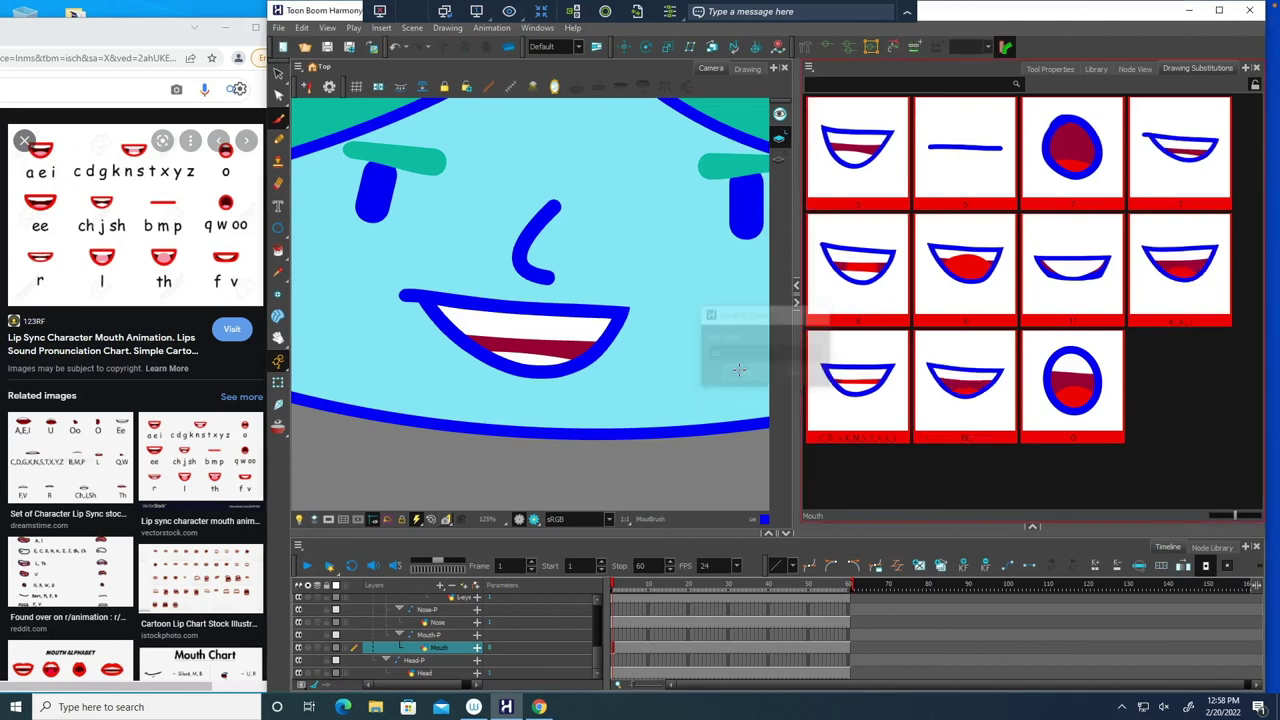